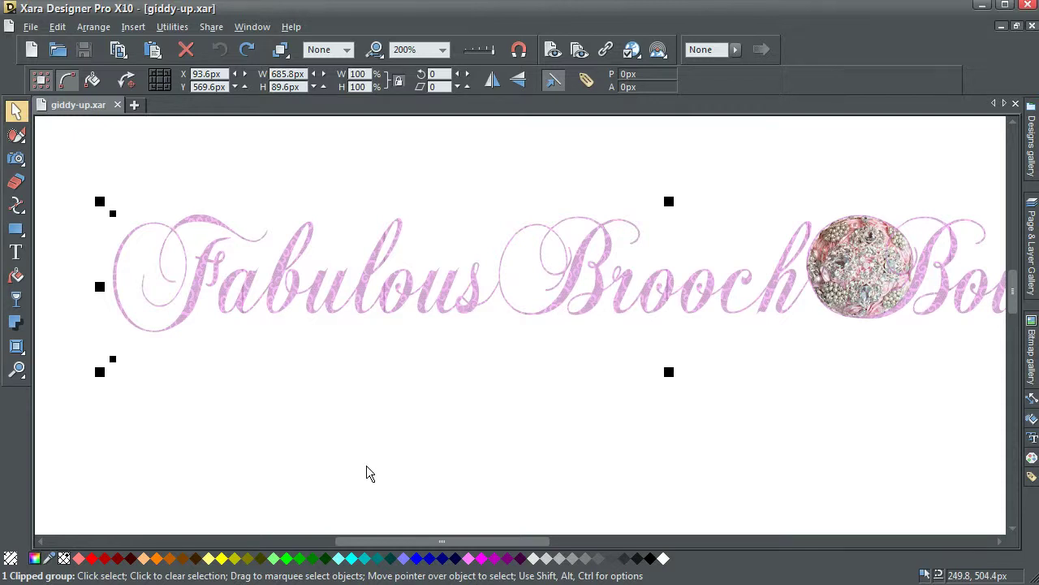
# Clear the selection of the lettering and colour the page background dark orange.
pyautogui.click(339, 464)
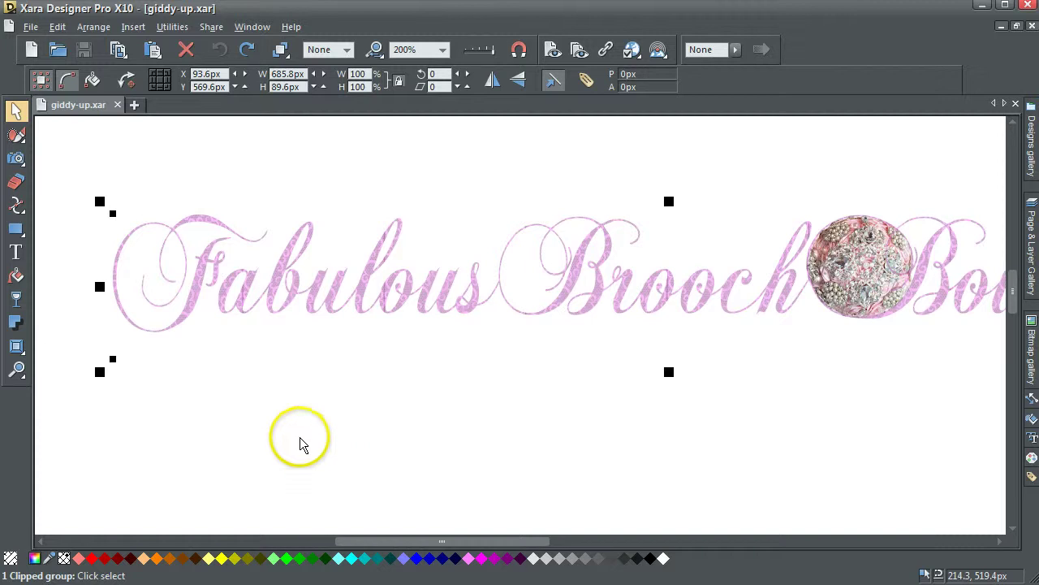
pyautogui.click(274, 438)
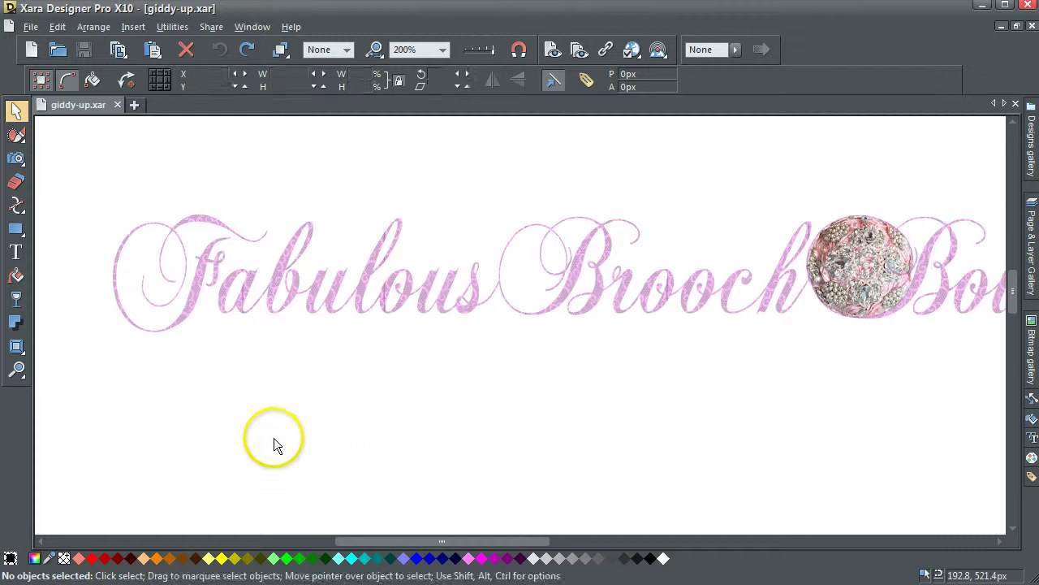
pyautogui.click(204, 268)
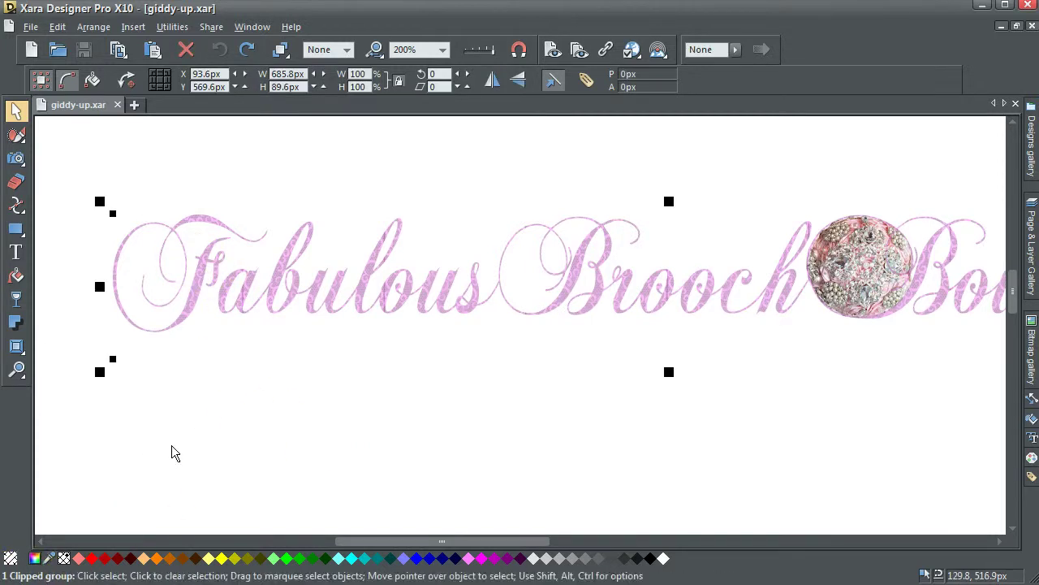
pyautogui.click(234, 453)
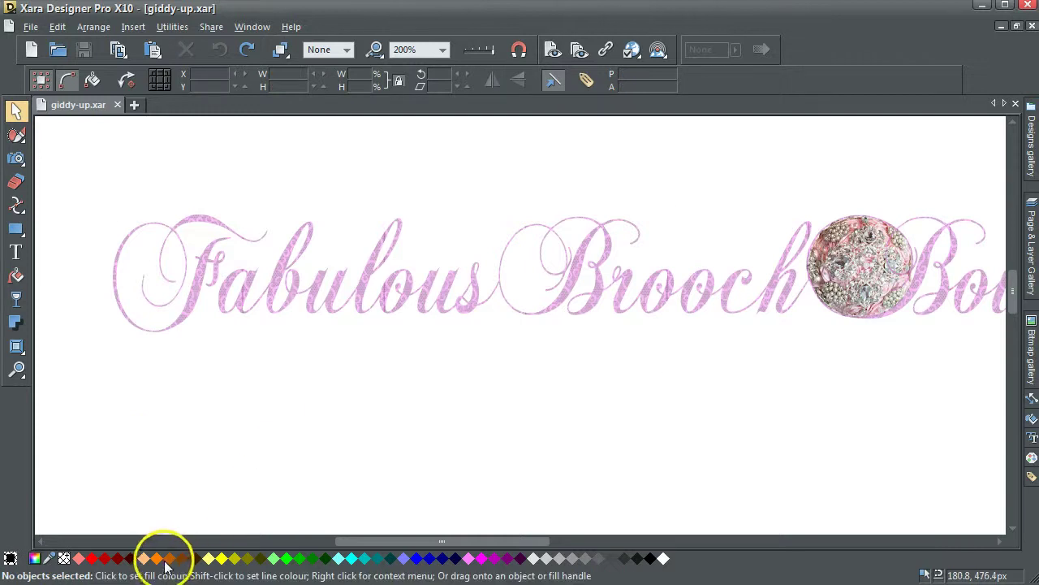
pyautogui.moveTo(170, 560); pyautogui.dragTo(107, 506)
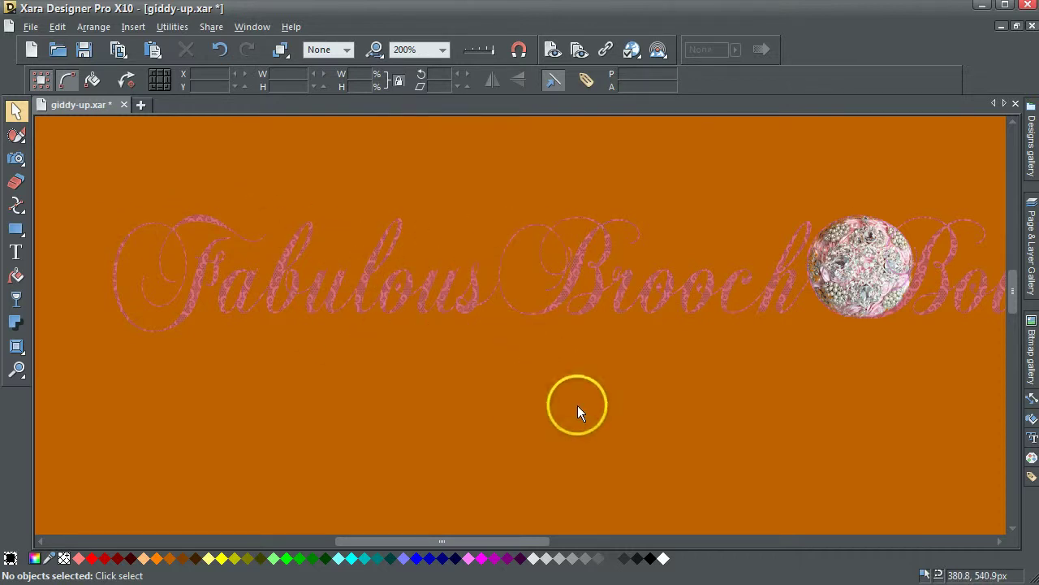
# Select the Fabulous Brooch lettering's clipped group and check whether its ClipView can be removed.
pyautogui.click(275, 273)
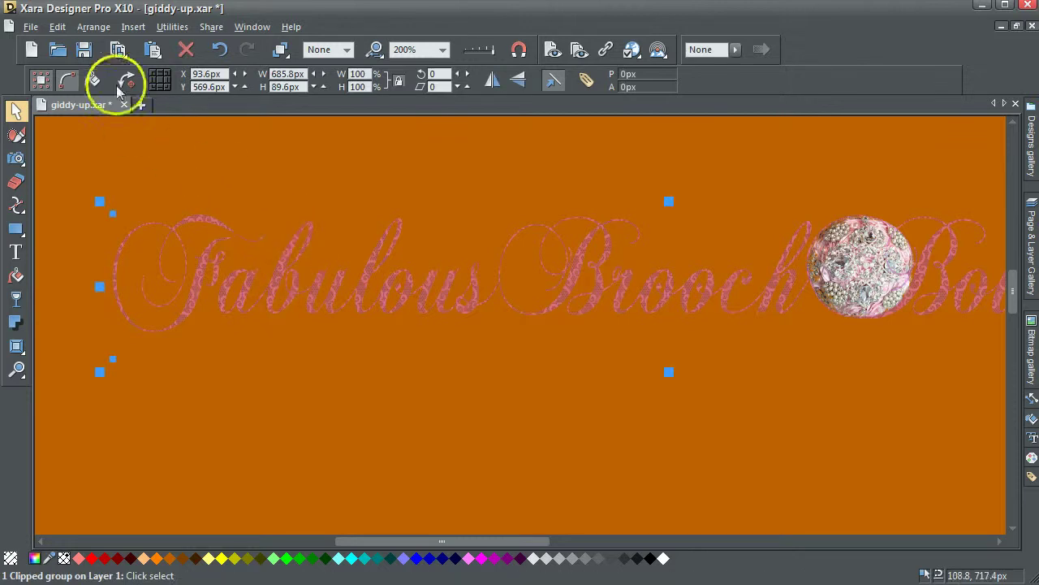
pyautogui.click(93, 27)
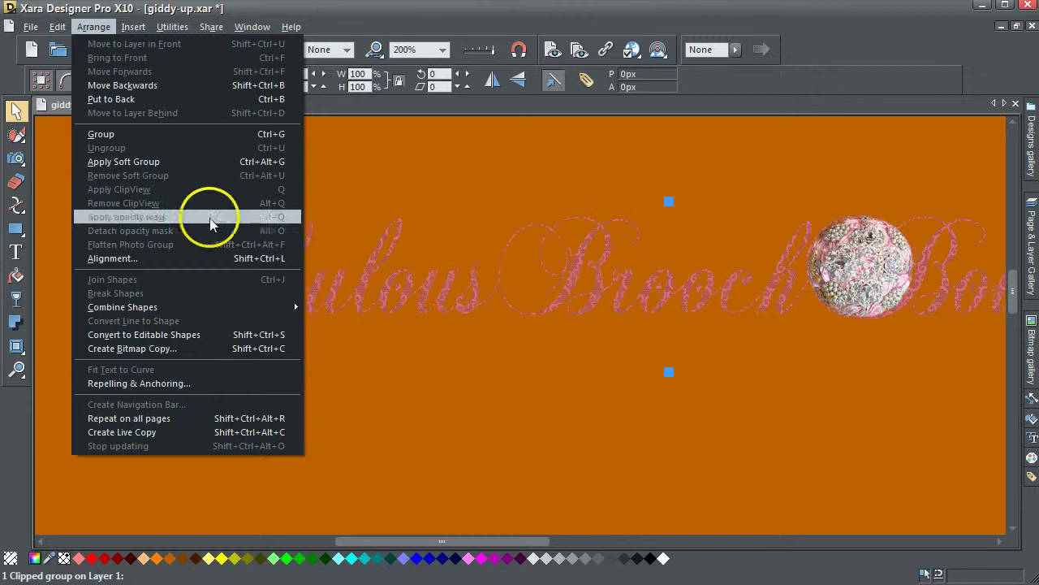
pyautogui.click(345, 15)
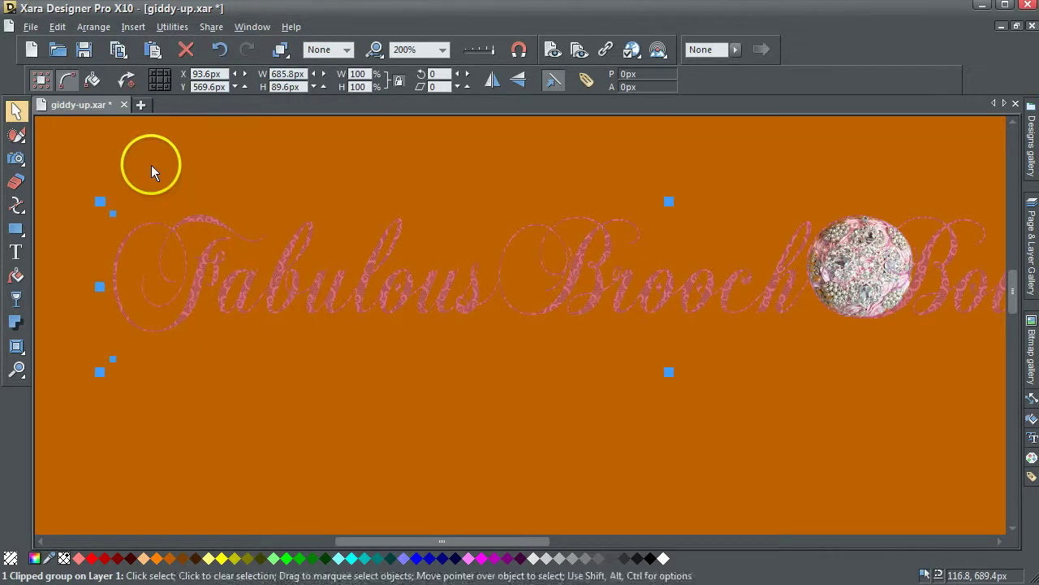
# Switch to outline view quality, select the bevel around the lettering and set its bevel type to None.
pyautogui.moveTo(468, 54); pyautogui.dragTo(451, 51)
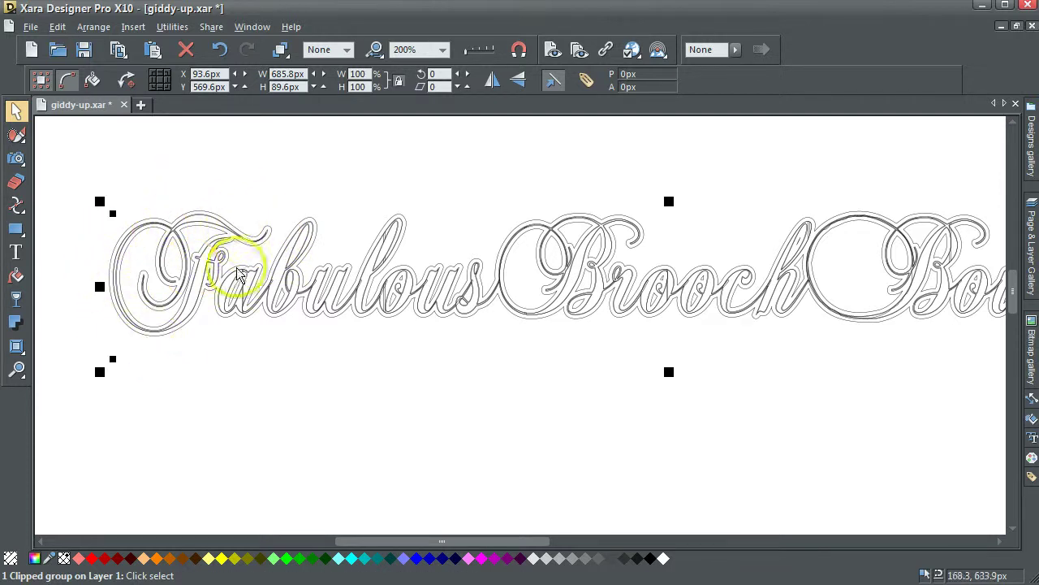
pyautogui.click(286, 193)
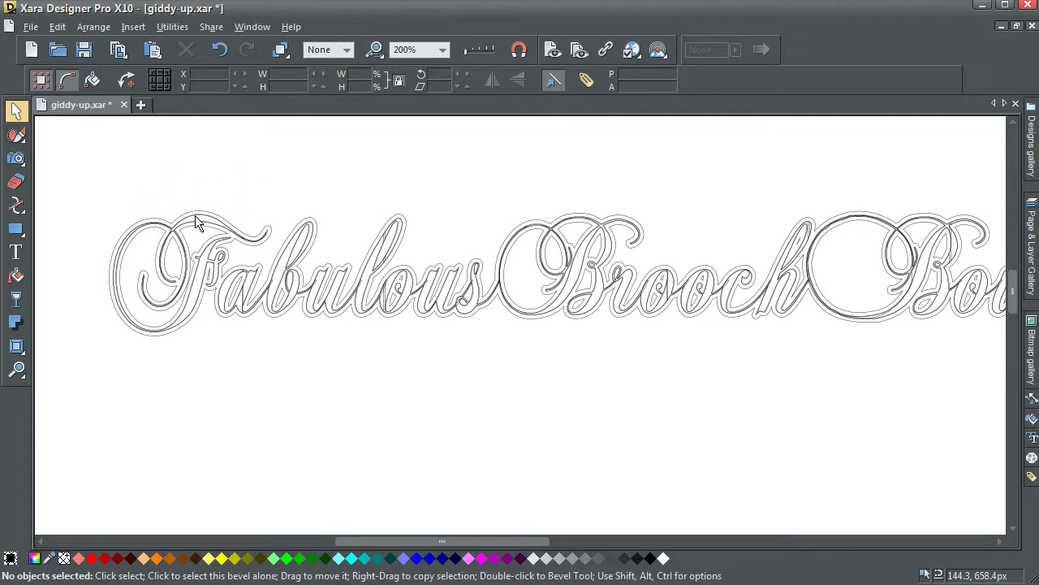
pyautogui.click(195, 221)
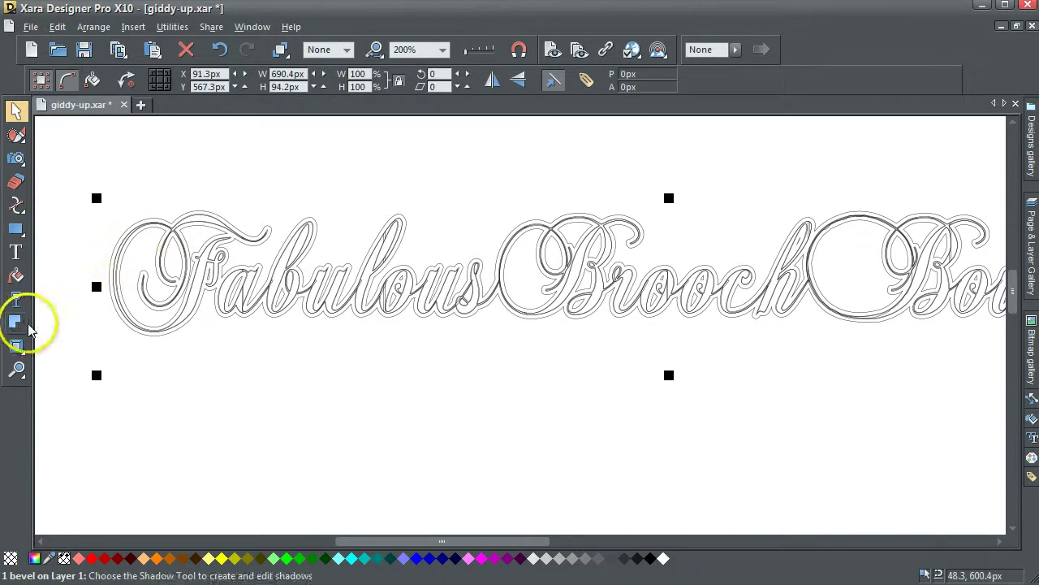
pyautogui.click(18, 347)
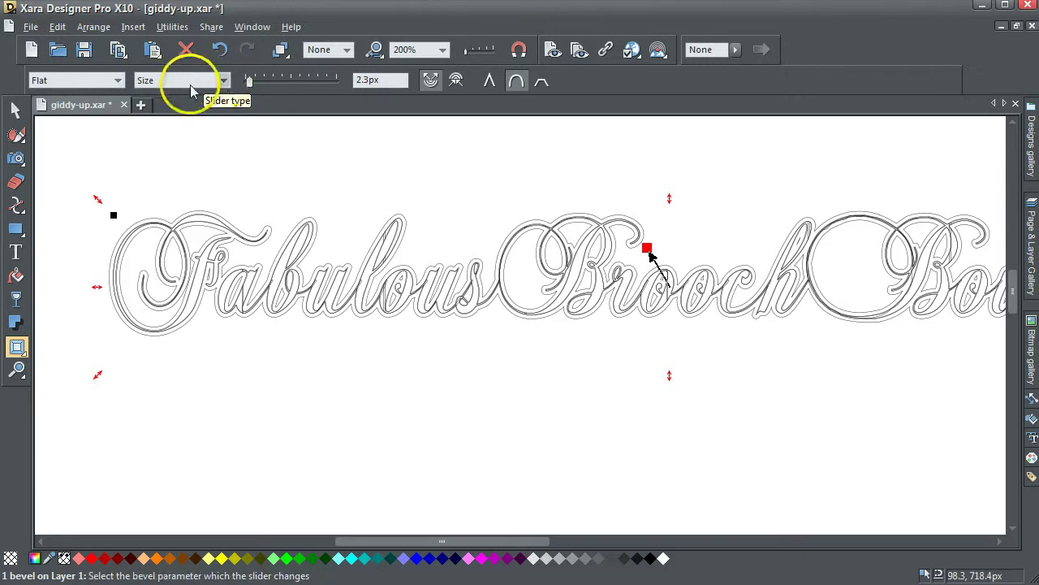
pyautogui.click(118, 80)
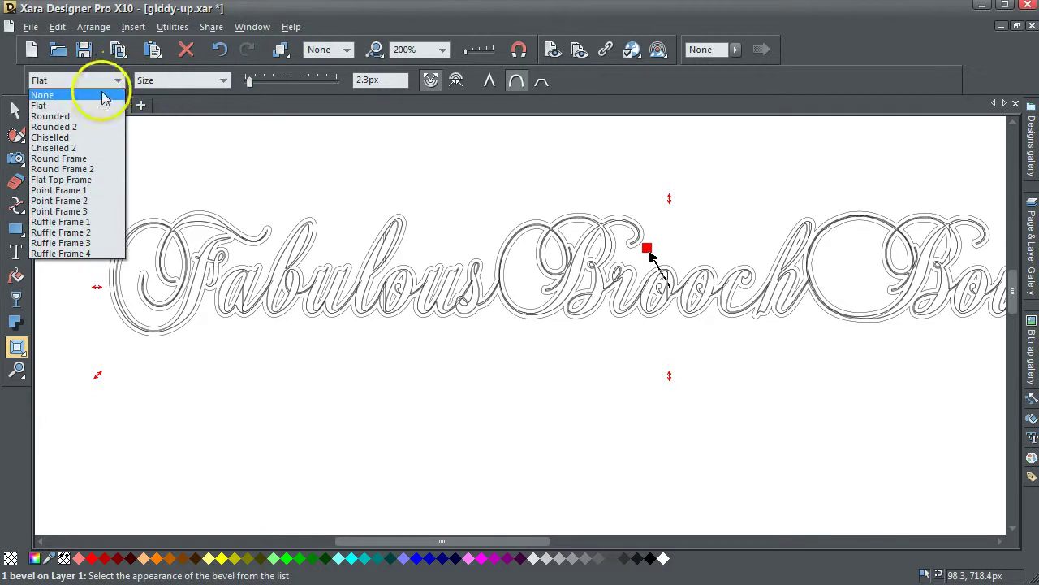
pyautogui.click(104, 95)
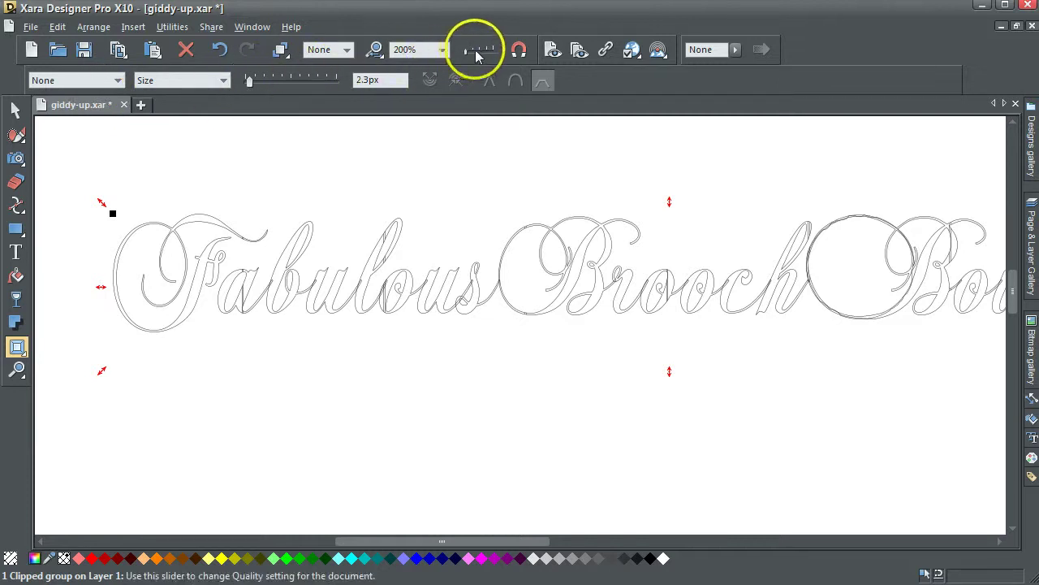
# Restore full view quality and remove the ClipView from the lettering's clipped group.
pyautogui.moveTo(475, 51); pyautogui.dragTo(497, 51)
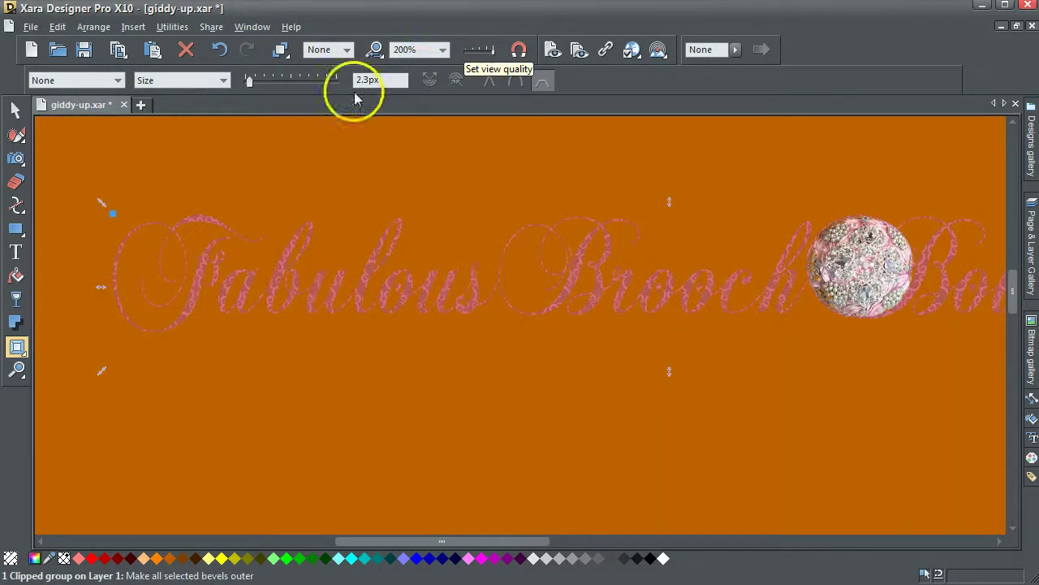
pyautogui.click(94, 28)
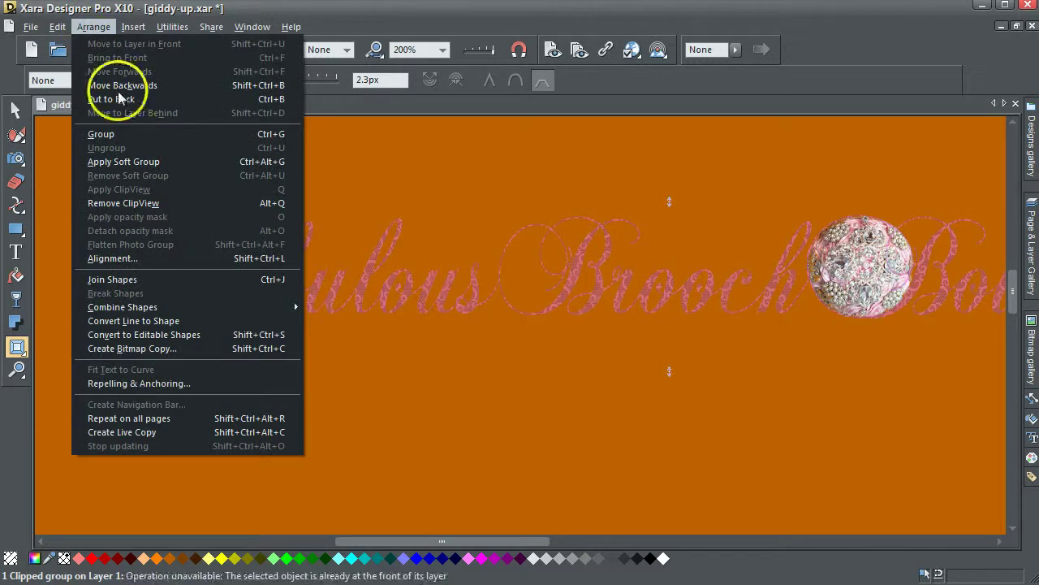
pyautogui.click(132, 203)
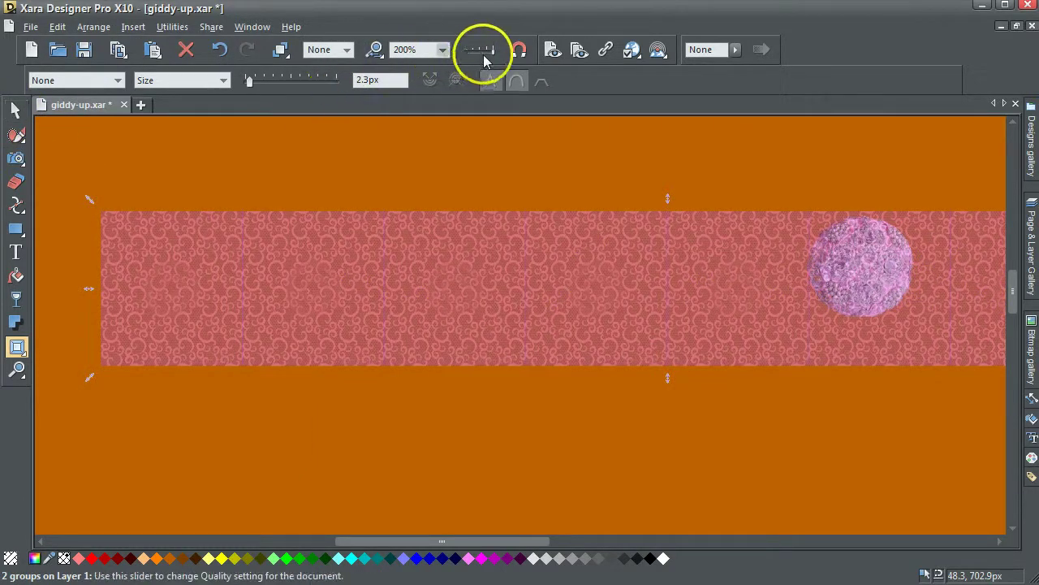
# Select only the group of pattern tiles behind the lettering in outline view and ungroup it.
pyautogui.moveTo(487, 51); pyautogui.dragTo(441, 47)
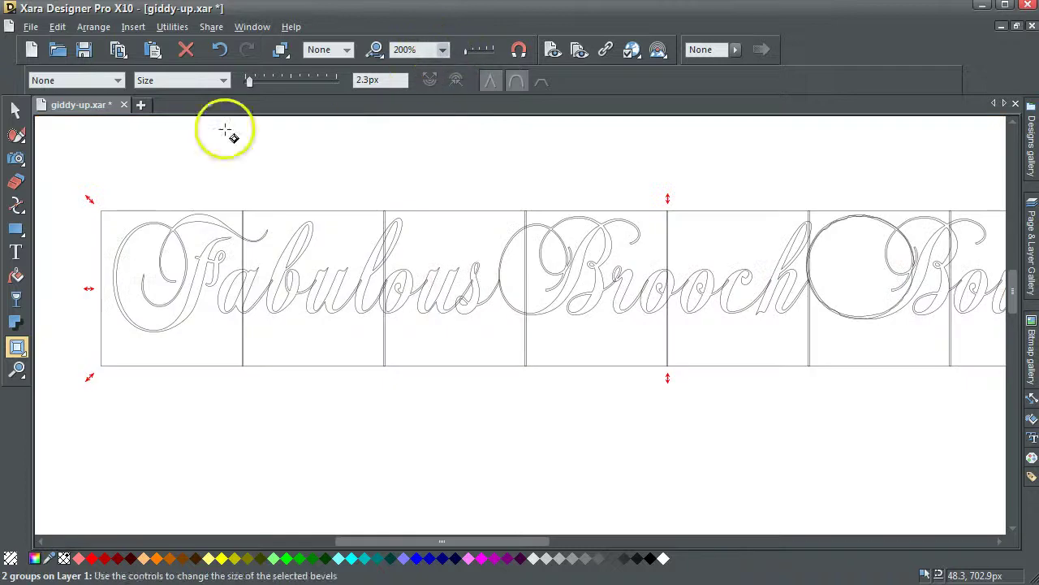
pyautogui.click(15, 108)
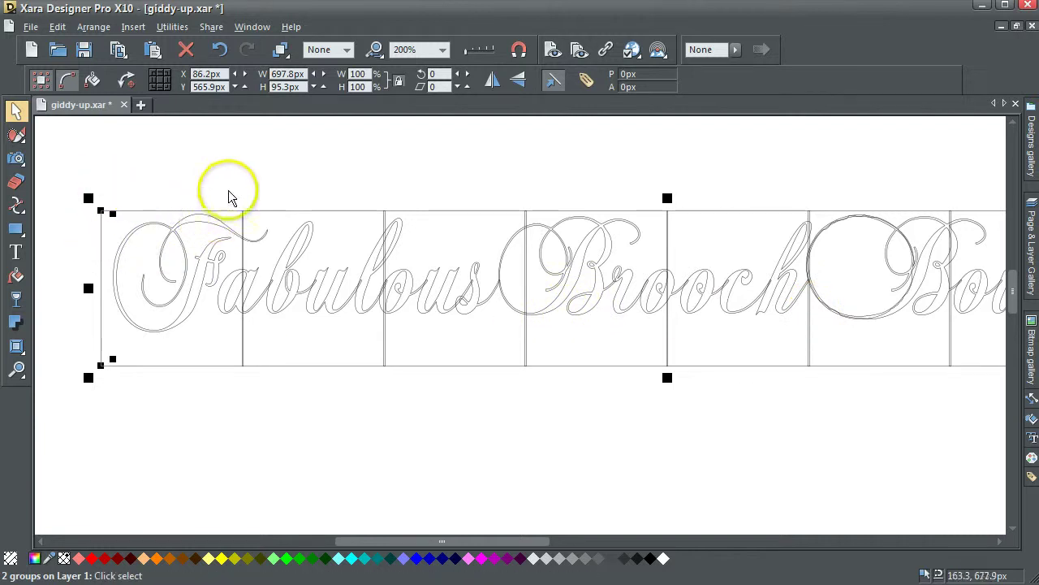
pyautogui.click(180, 202)
pyautogui.click(141, 215)
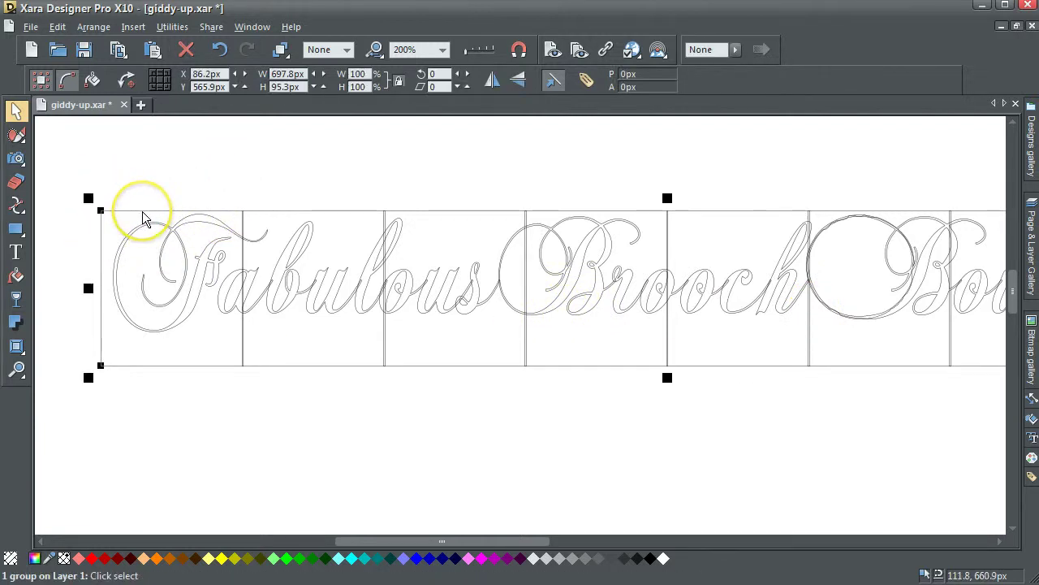
pyautogui.click(93, 27)
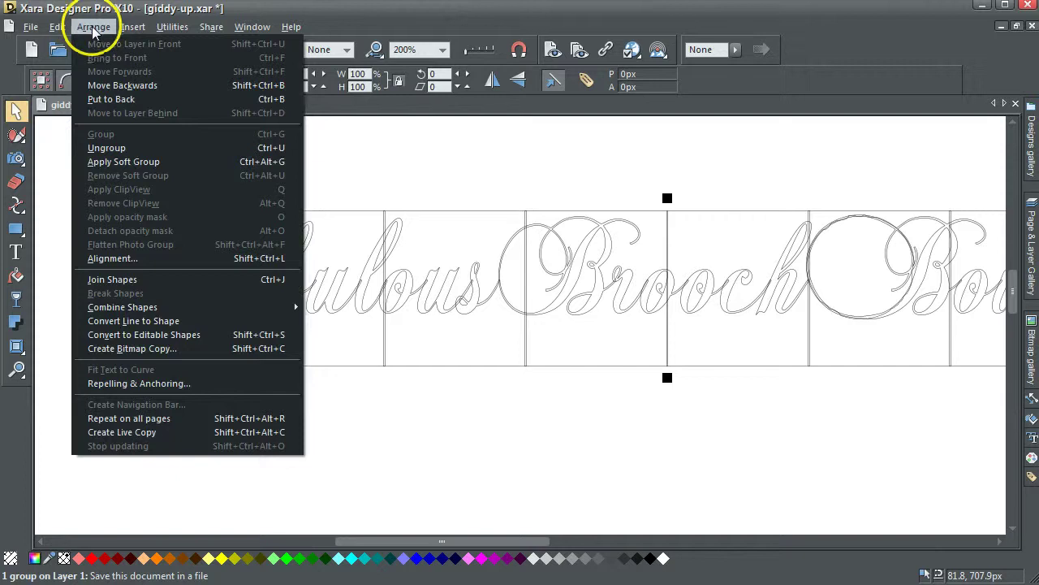
pyautogui.click(107, 147)
# Move the leftmost pattern tile out of the strip to about X 85 px, Y 447 px, finishing in full view quality.
pyautogui.click(181, 208)
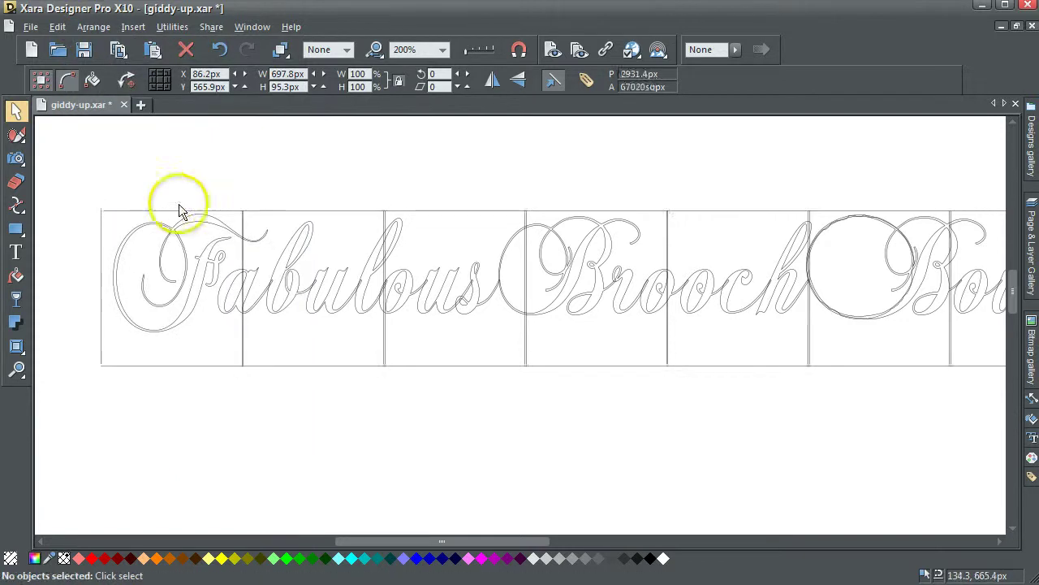
pyautogui.click(157, 213)
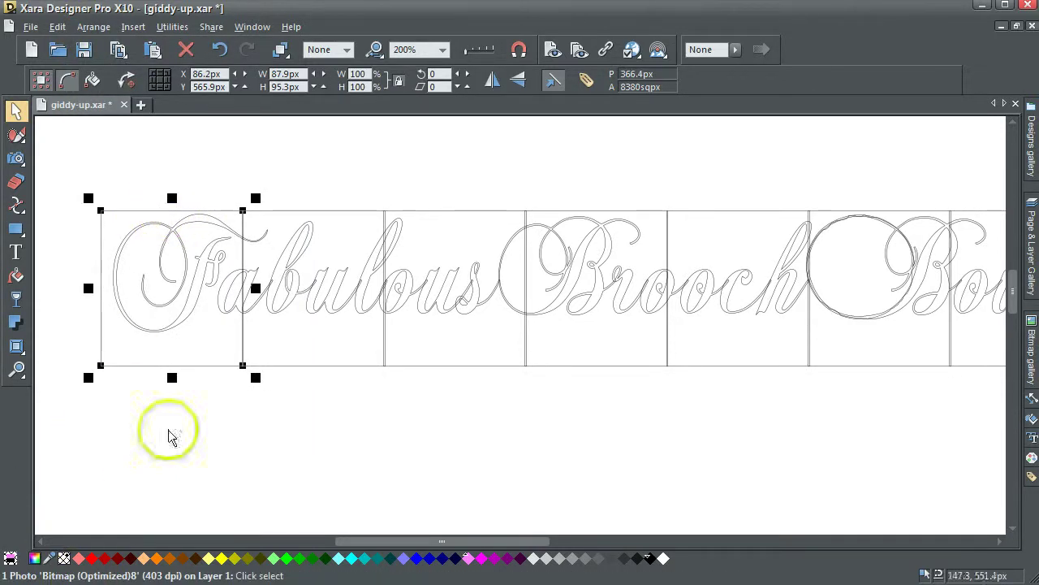
pyautogui.moveTo(467, 56); pyautogui.dragTo(490, 48)
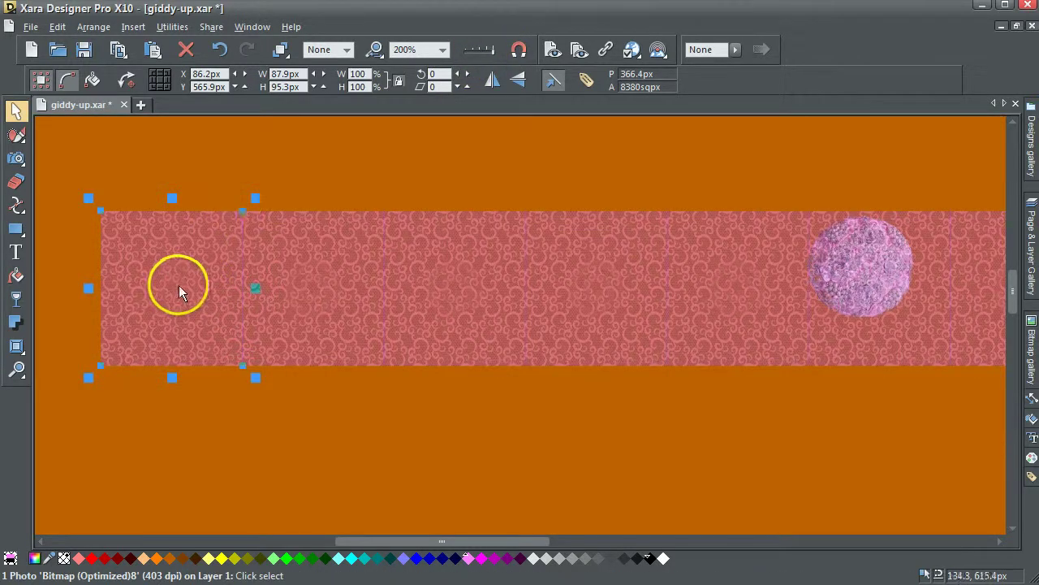
pyautogui.moveTo(179, 285); pyautogui.dragTo(132, 243)
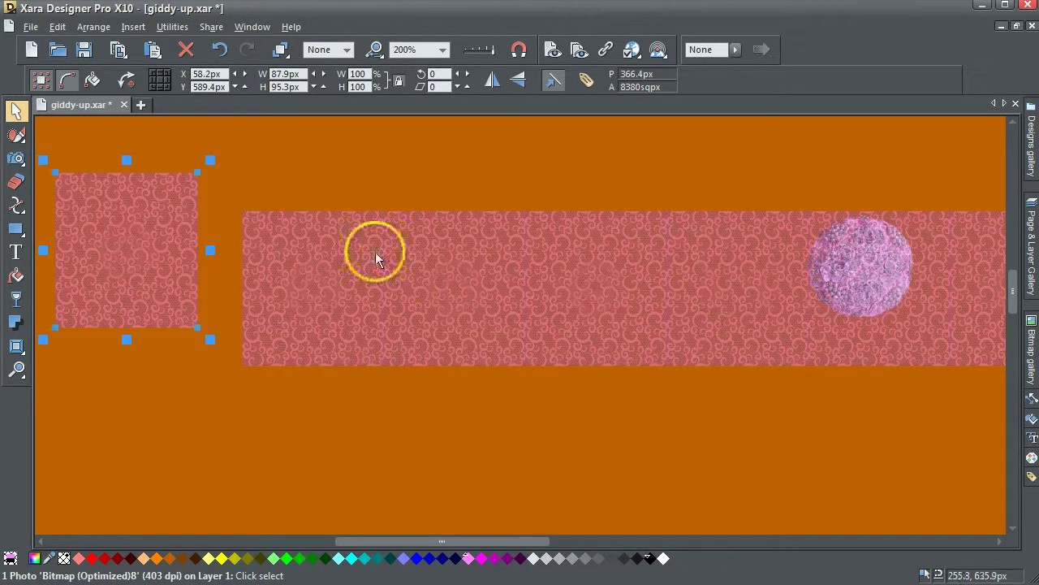
pyautogui.moveTo(475, 55); pyautogui.dragTo(464, 54)
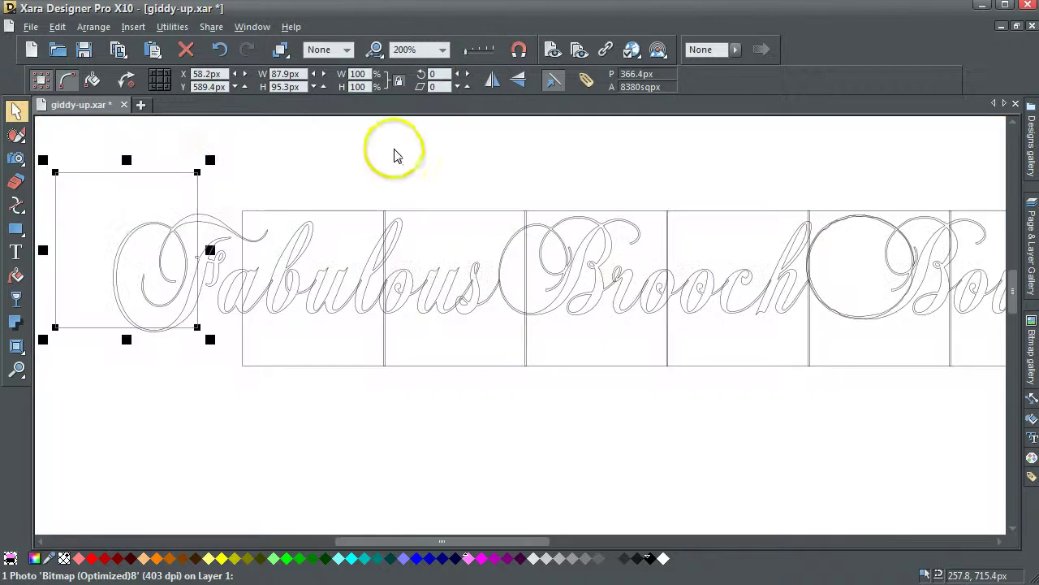
pyautogui.click(345, 158)
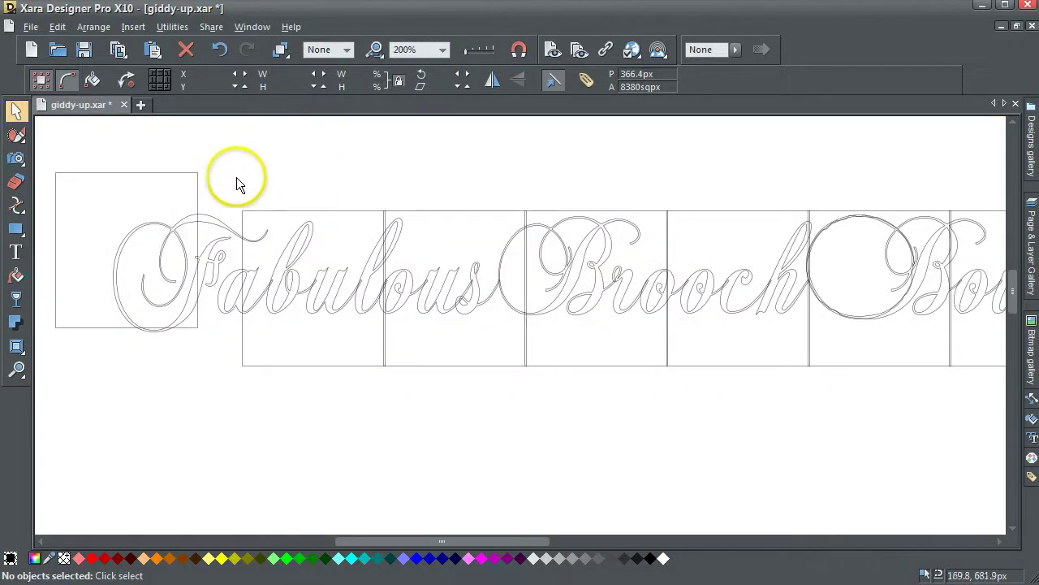
pyautogui.click(172, 175)
pyautogui.moveTo(172, 176); pyautogui.dragTo(214, 404)
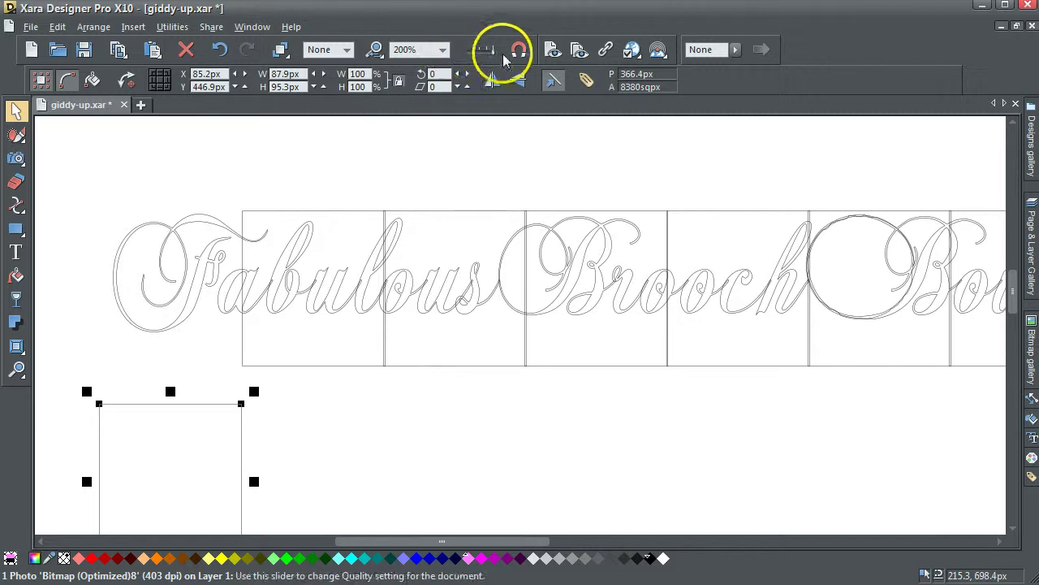
pyautogui.click(467, 50)
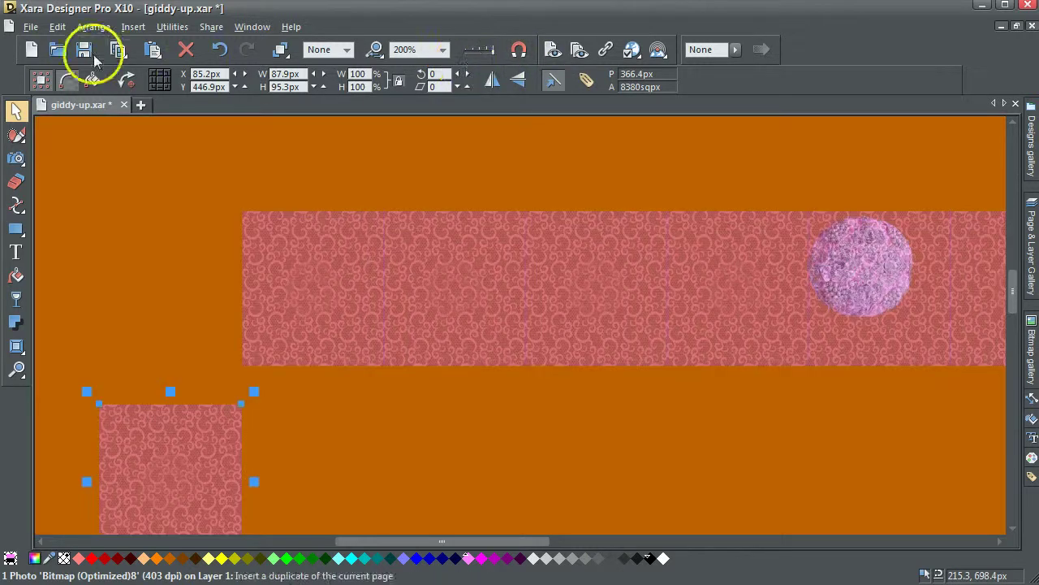
# Create a PNG bitmap copy of the separated tile in True colour + Alpha and delete that copy.
pyautogui.click(94, 29)
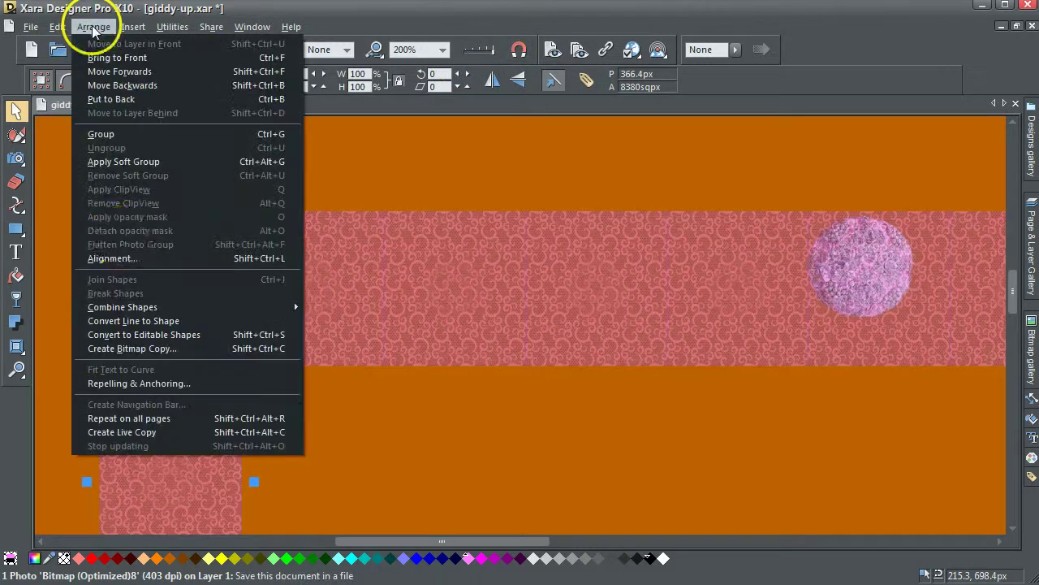
pyautogui.click(122, 351)
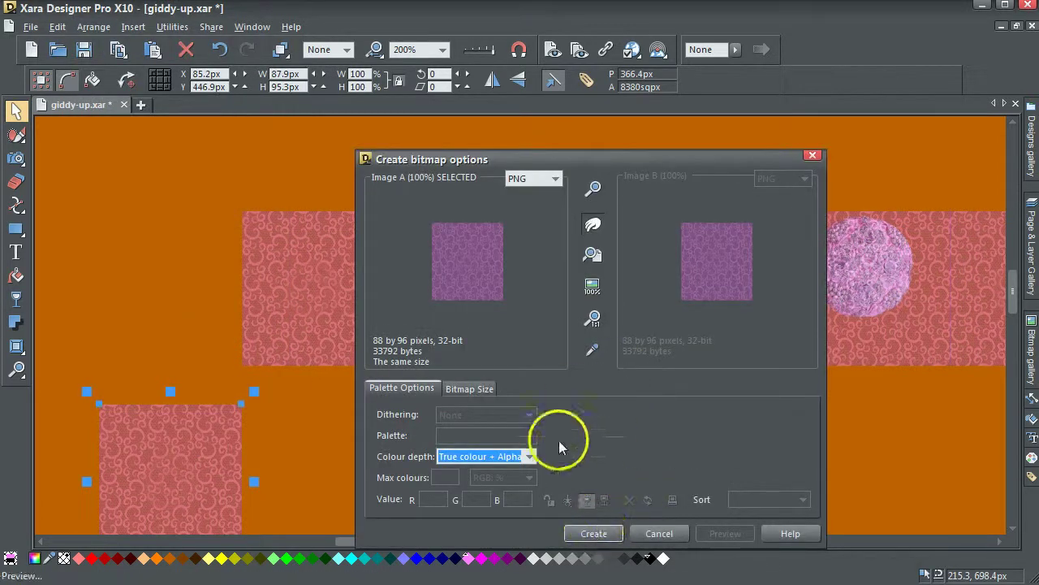
pyautogui.click(594, 533)
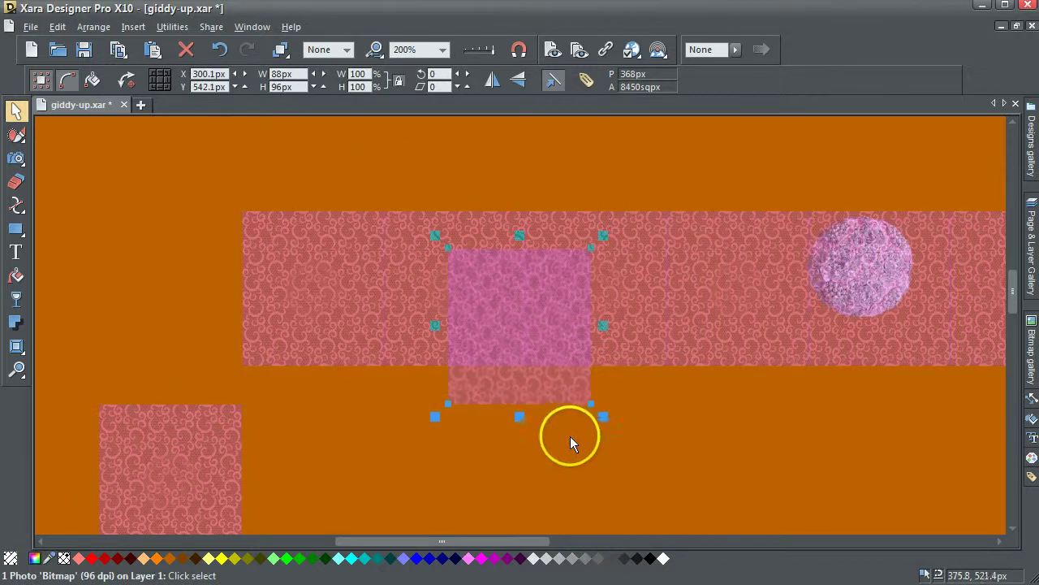
pyautogui.press('Delete')
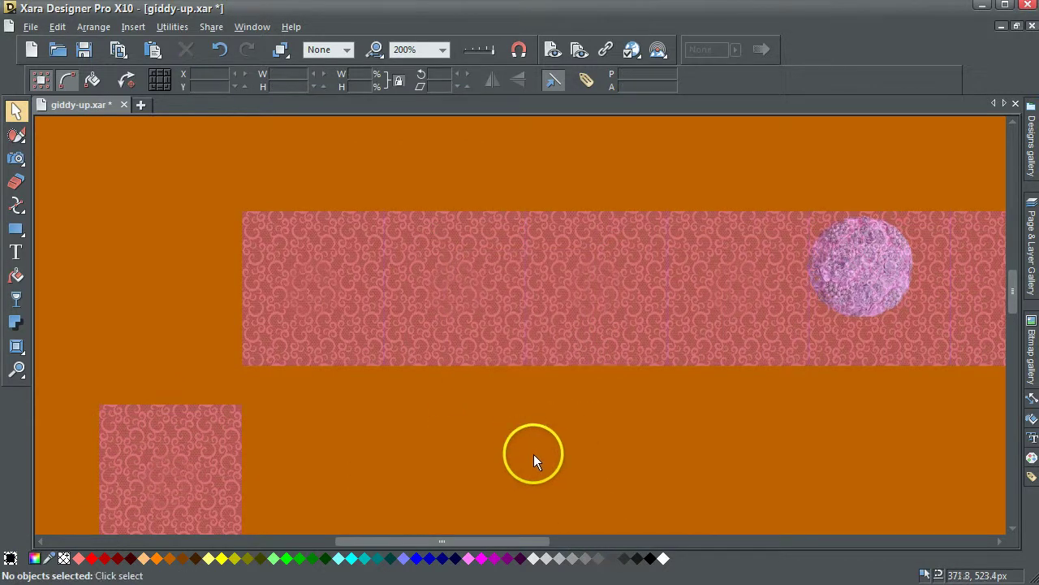
# Delete the separated pattern tile below the strip.
pyautogui.click(199, 453)
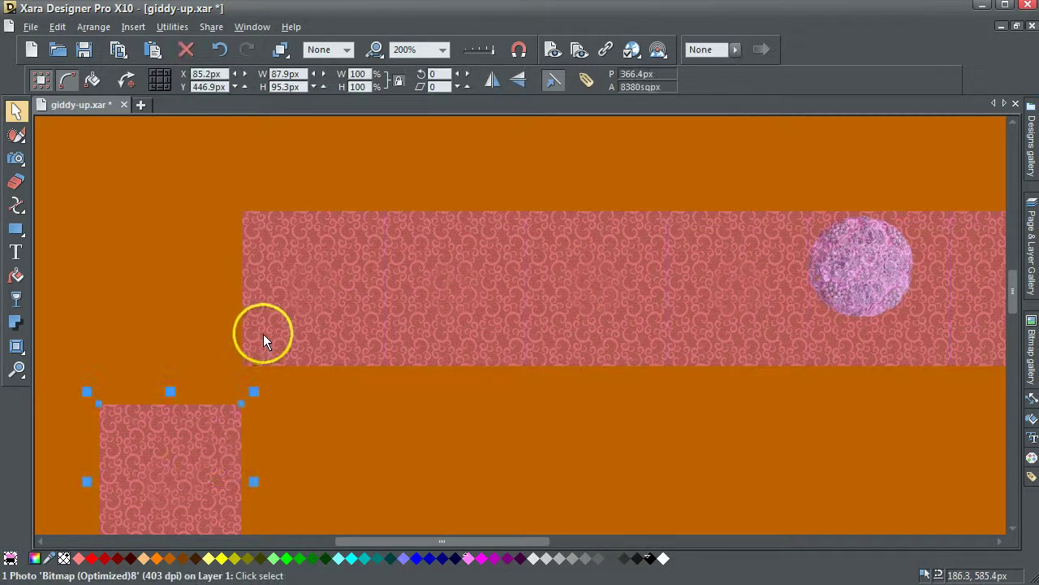
pyautogui.press('Delete')
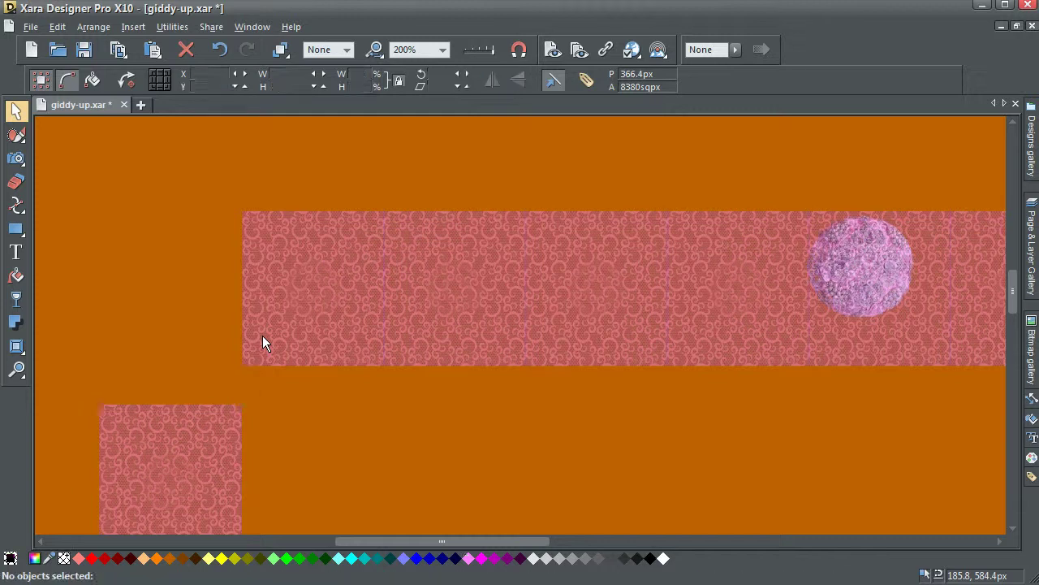
# Delete the pattern tiles to the left of the round brooch one by one.
pyautogui.click(308, 293)
pyautogui.press('Delete')
pyautogui.click(468, 298)
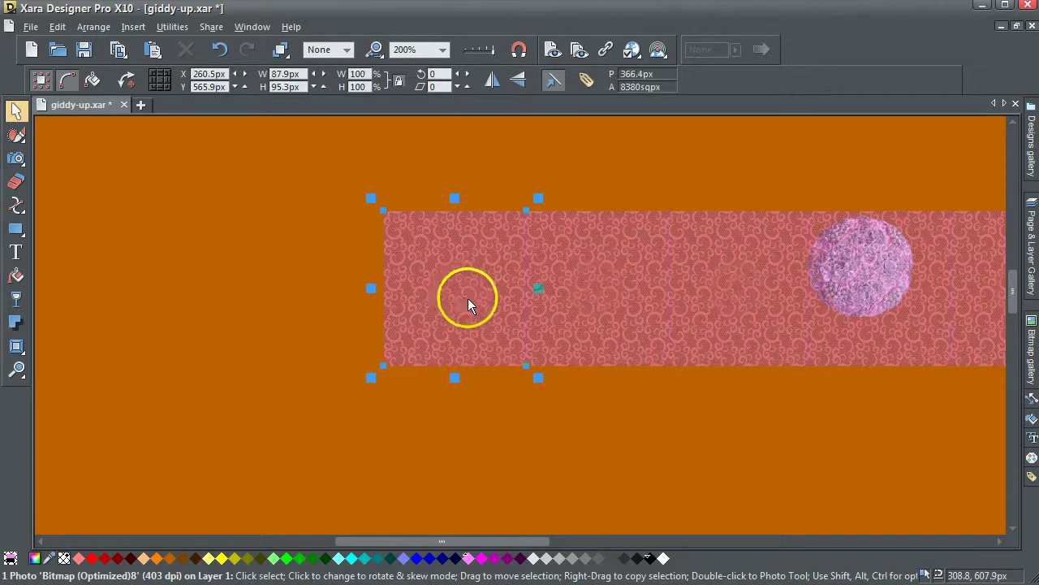
pyautogui.press('Delete')
pyautogui.click(568, 305)
pyautogui.press('Delete')
pyautogui.click(722, 278)
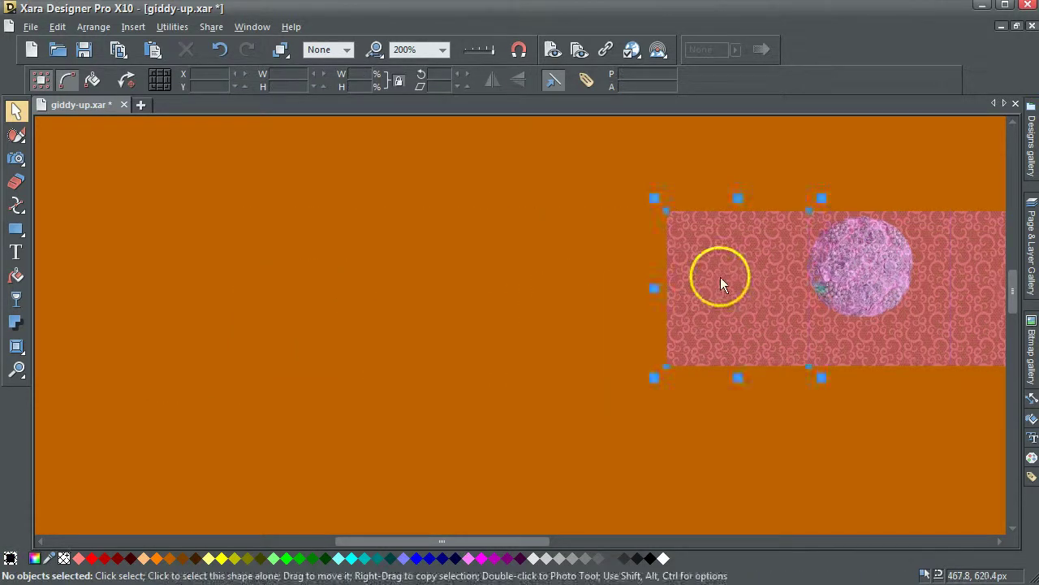
pyautogui.click(513, 460)
# Delete the remaining pattern tiles behind and to the right of the brooch.
pyautogui.moveTo(450, 544); pyautogui.dragTo(532, 544)
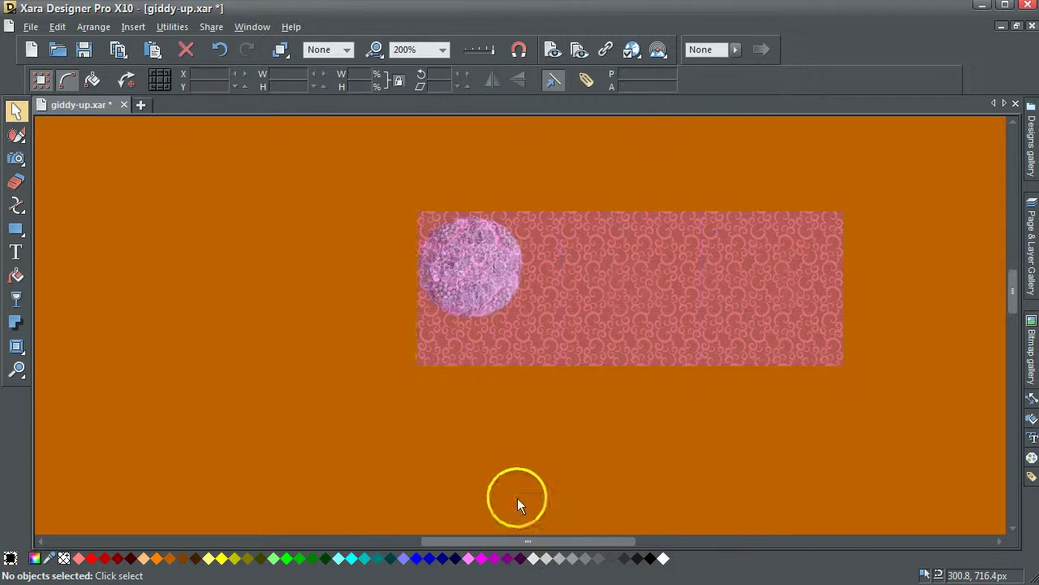
pyautogui.click(627, 340)
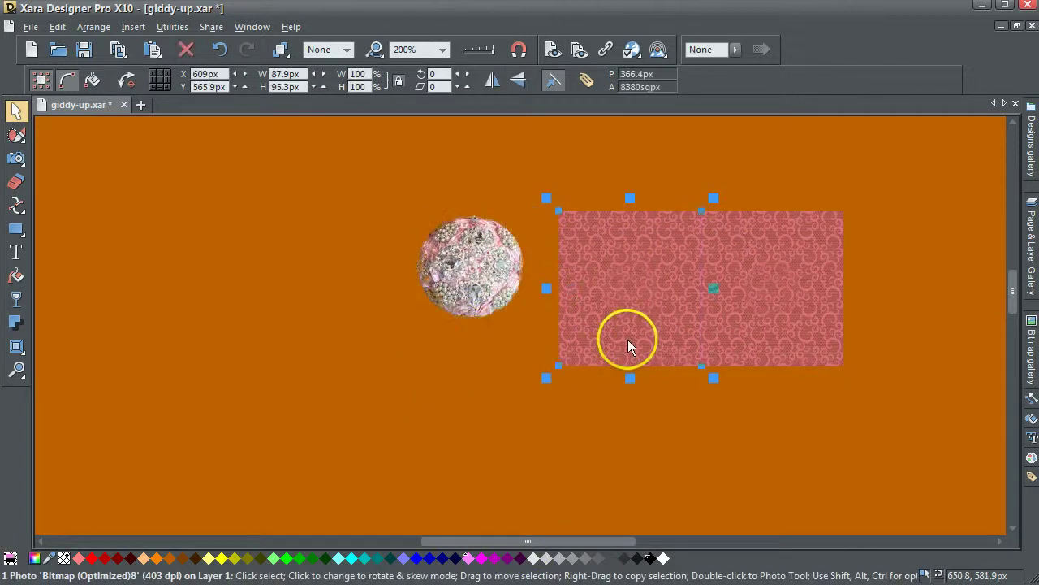
pyautogui.press('Delete')
pyautogui.click(739, 346)
pyautogui.press('Delete')
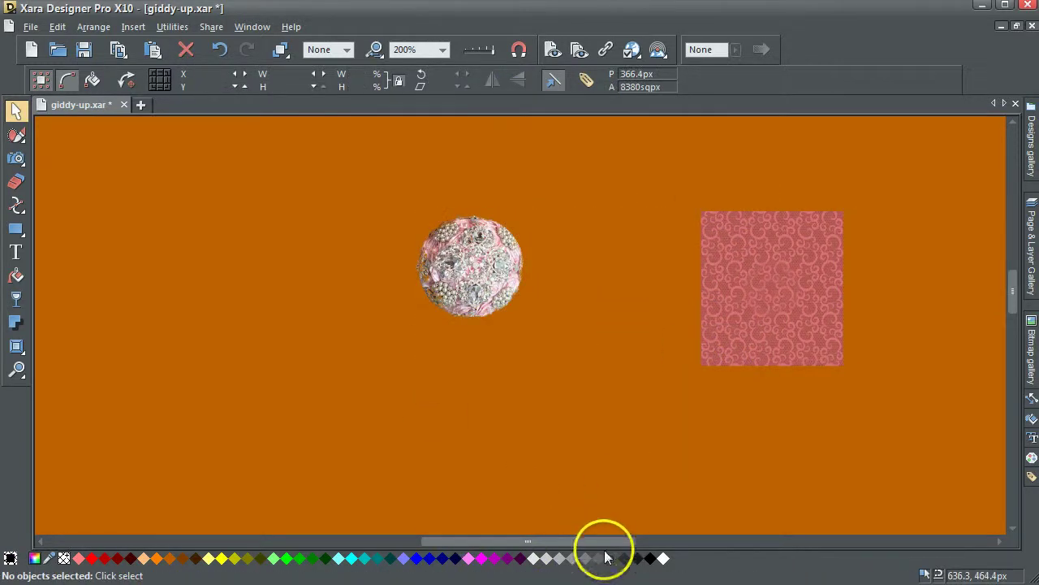
pyautogui.moveTo(536, 542); pyautogui.dragTo(441, 544)
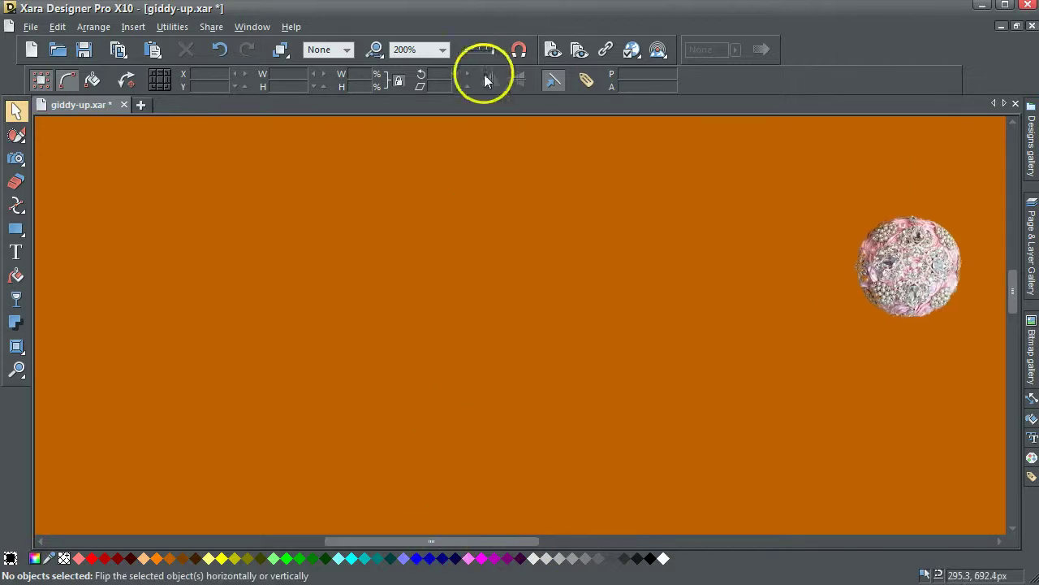
# Select the invisible lettering group in outline view and fill it white in full view quality.
pyautogui.click(467, 54)
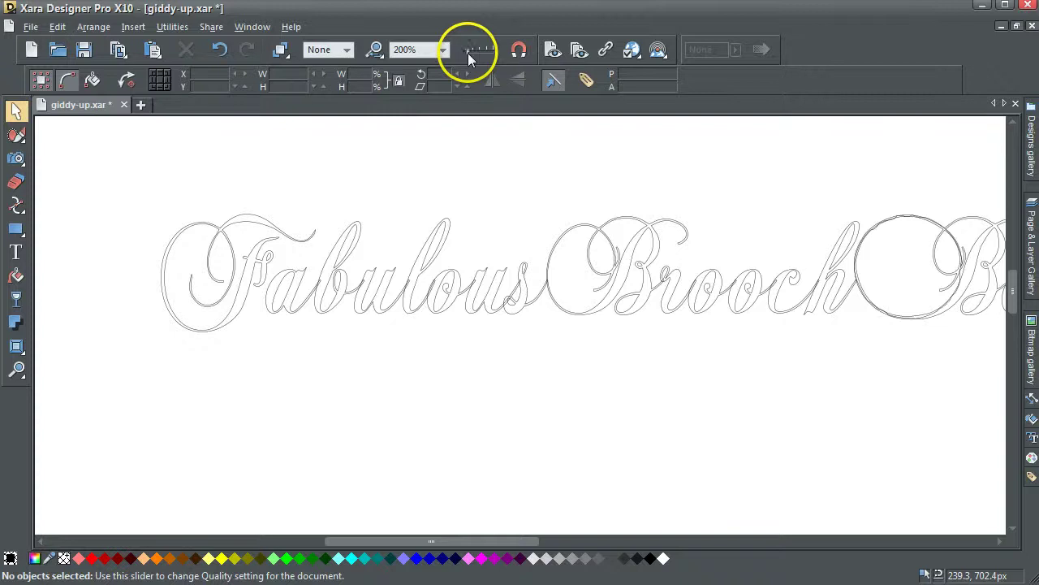
pyautogui.click(514, 54)
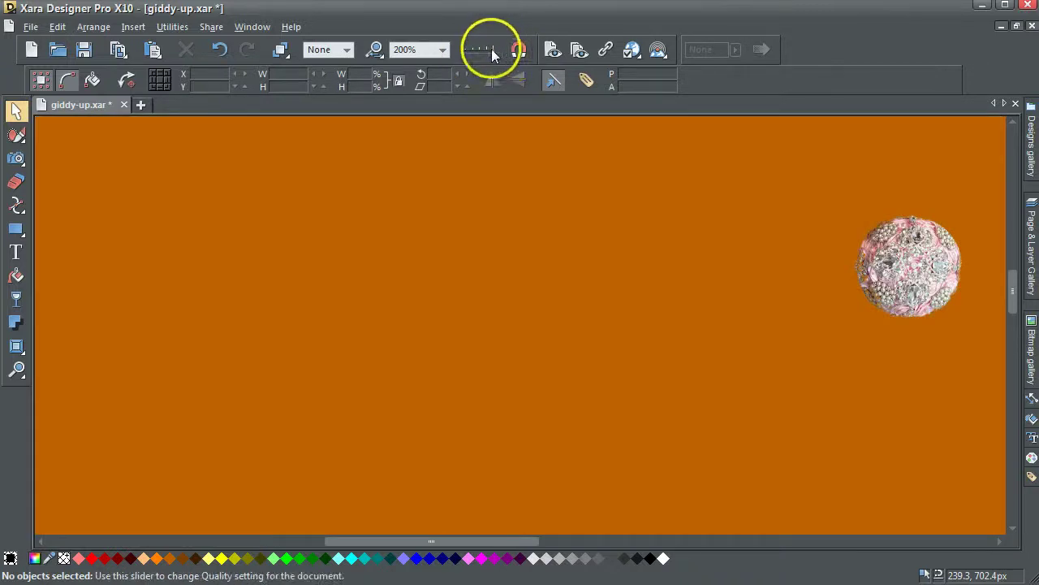
pyautogui.moveTo(491, 50); pyautogui.dragTo(296, 255)
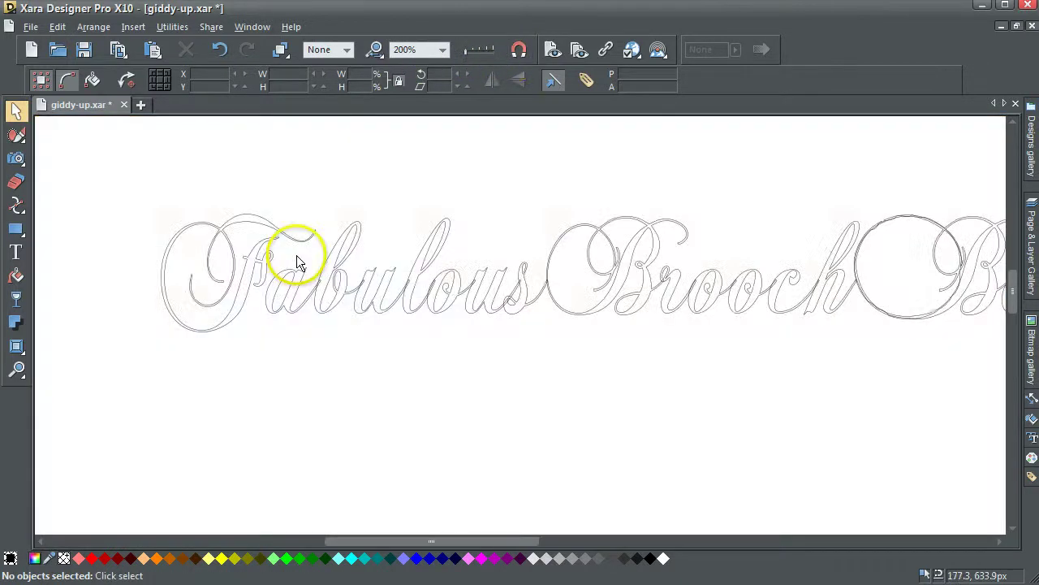
pyautogui.click(263, 223)
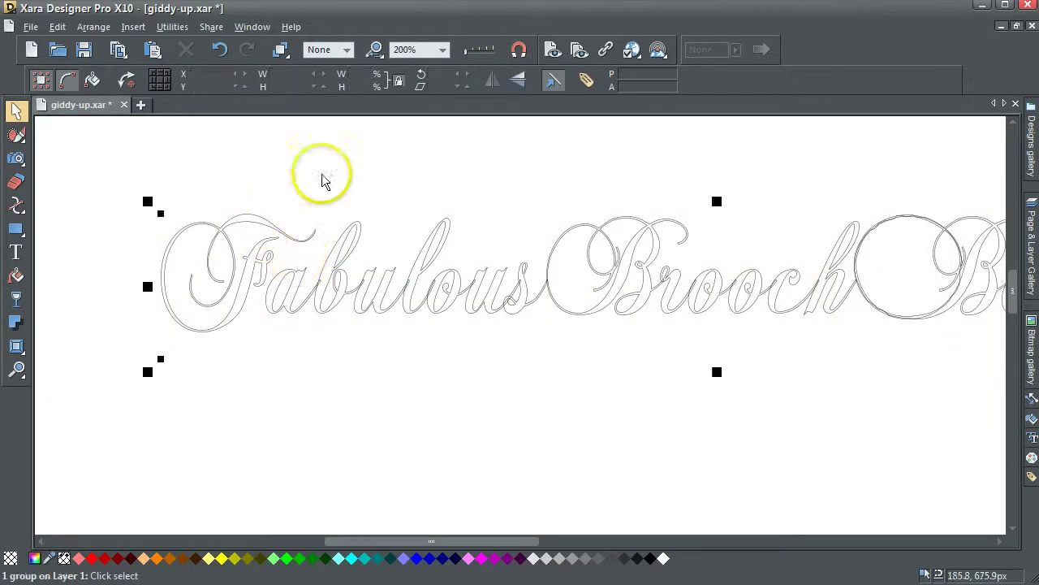
pyautogui.click(513, 58)
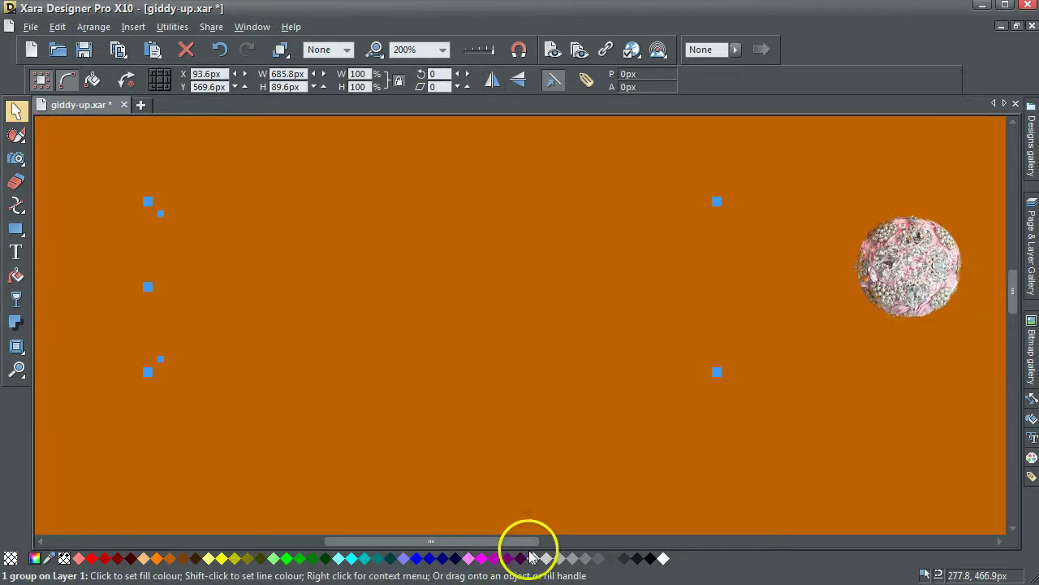
pyautogui.click(663, 558)
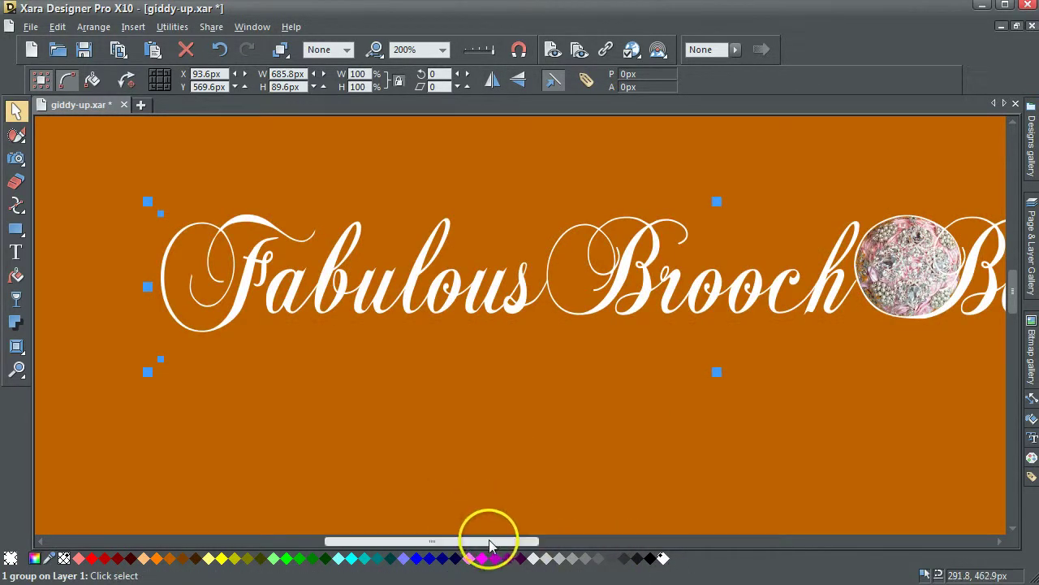
# Draw a rectangle about 87.5 px wide and 30 px high in the empty area above the lettering.
pyautogui.moveTo(489, 545)
pyautogui.mouseDown()
pyautogui.moveTo(457, 543)
pyautogui.moveTo(498, 543)
pyautogui.mouseUp()
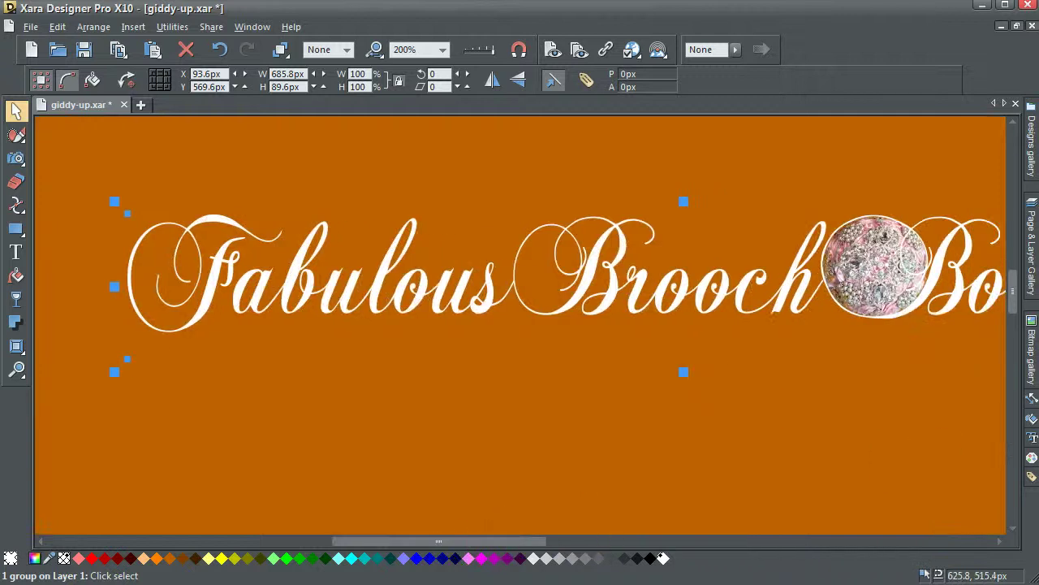
pyautogui.moveTo(1014, 292); pyautogui.dragTo(1009, 274)
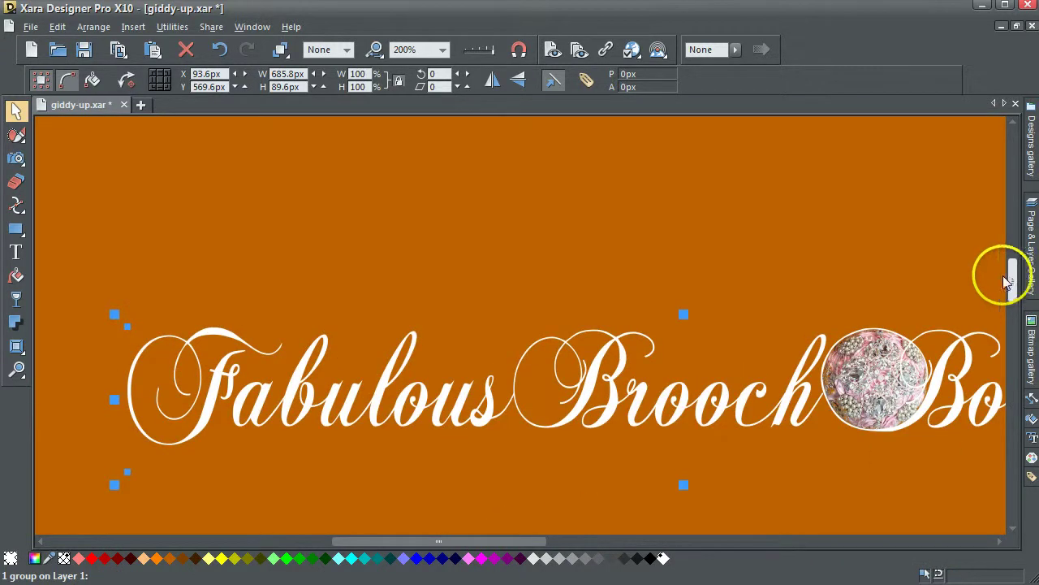
pyautogui.moveTo(17, 227)
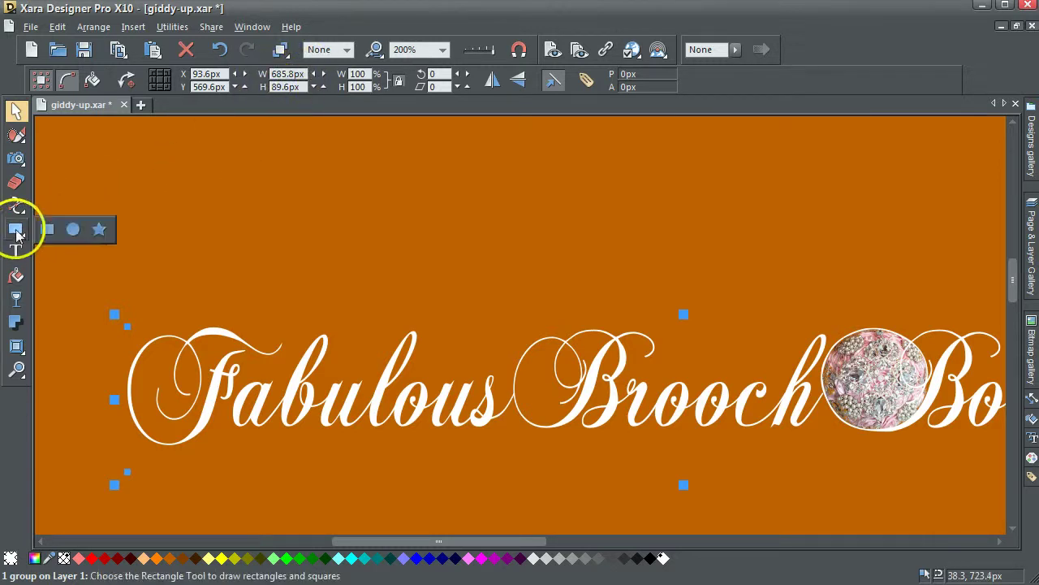
pyautogui.click(16, 229)
pyautogui.moveTo(177, 201); pyautogui.dragTo(318, 249)
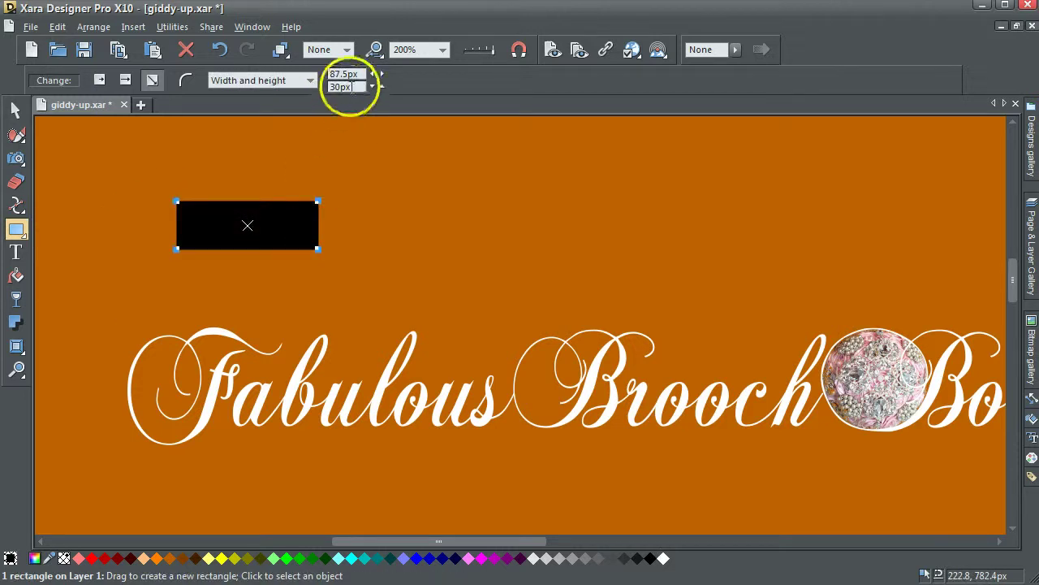
# Set the rectangle's size to 700 px wide by 100 px high and move it to about X 82 px, Y 664 px.
pyautogui.click(354, 74)
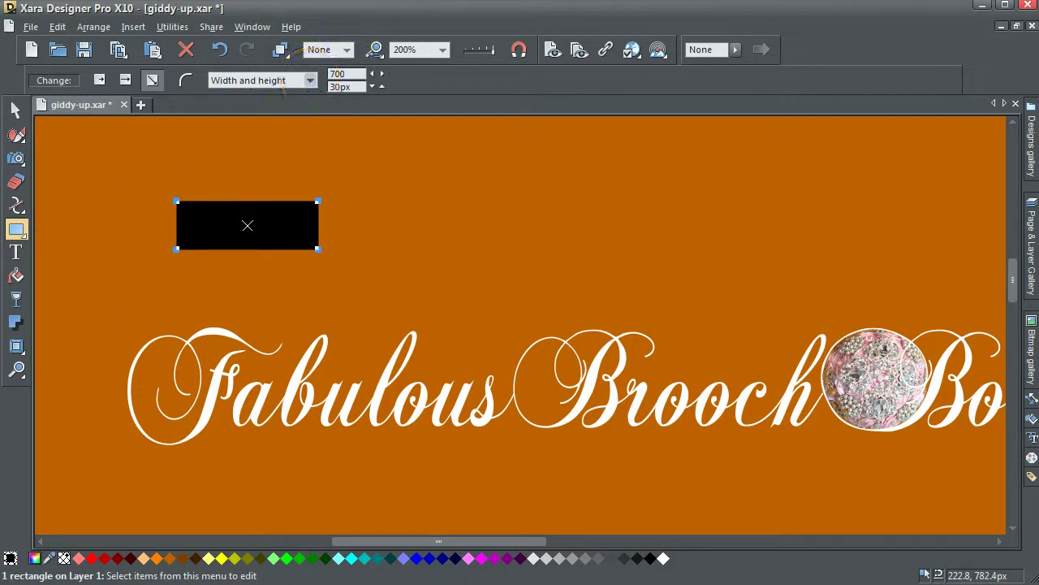
pyautogui.click(355, 87)
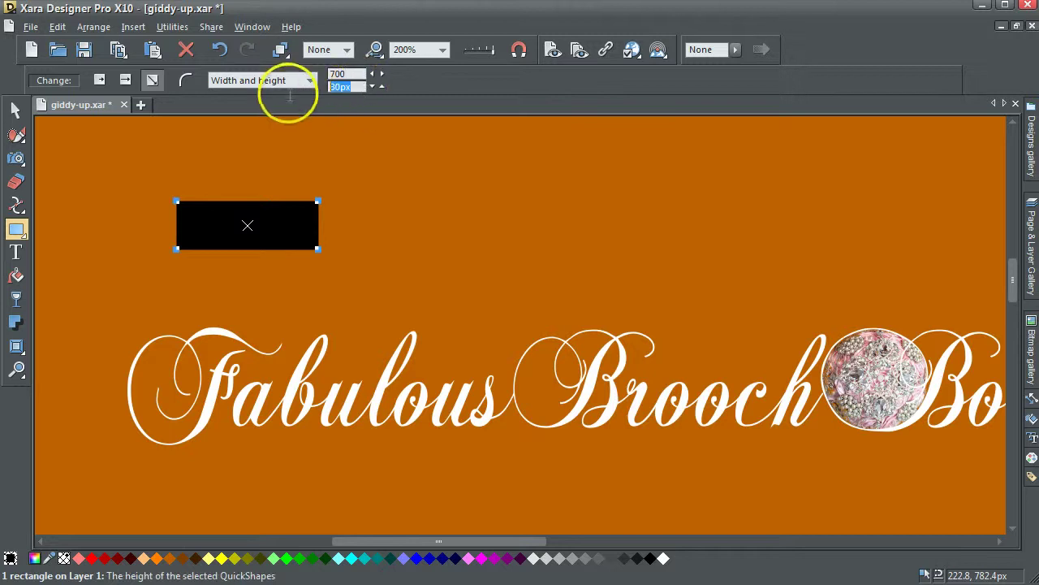
pyautogui.write('100')
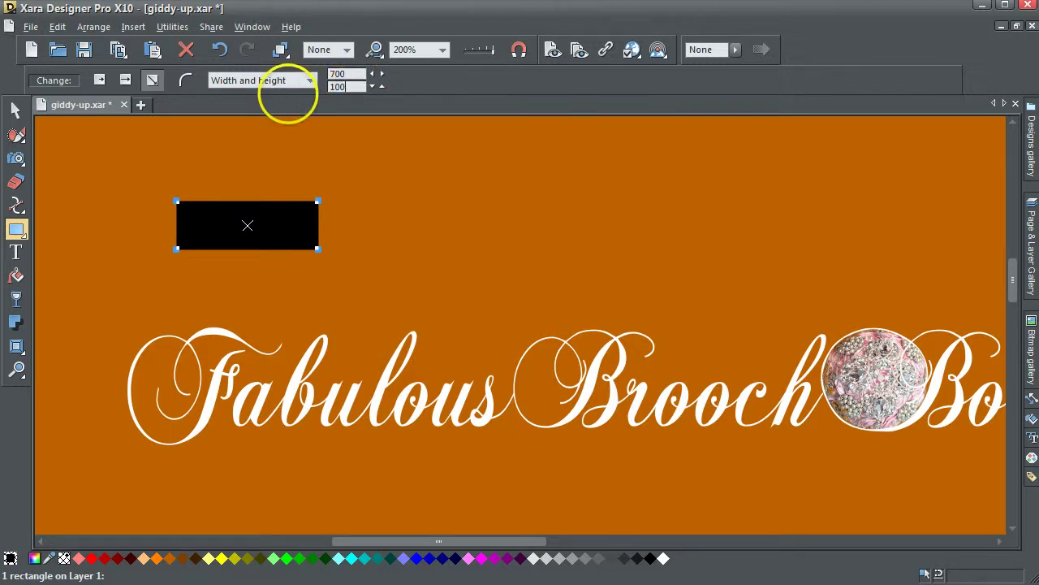
pyautogui.press('Return')
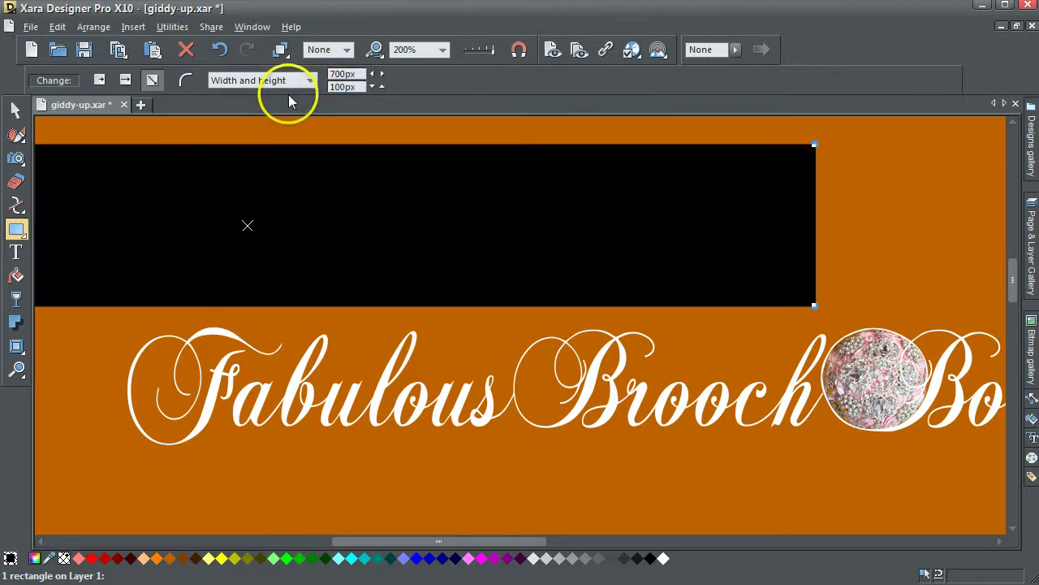
pyautogui.click(16, 108)
pyautogui.moveTo(104, 179); pyautogui.dragTo(534, 192)
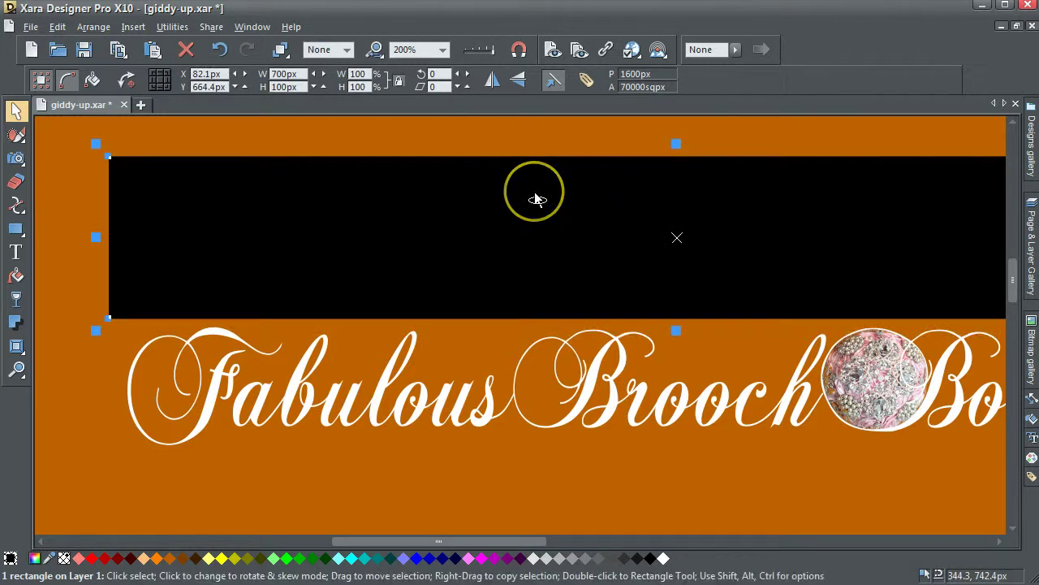
# Fill the rectangle with the pink 88 x 96 pixel 'Bitmap' pattern from the Bitmap gallery and close the gallery.
pyautogui.click(1033, 357)
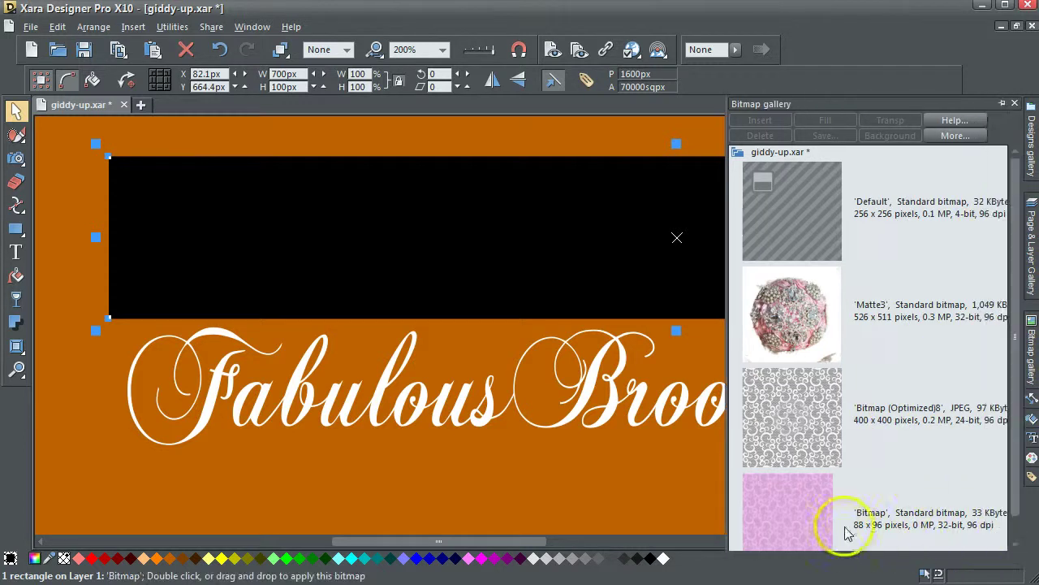
pyautogui.scroll(-1, 1015, 438)
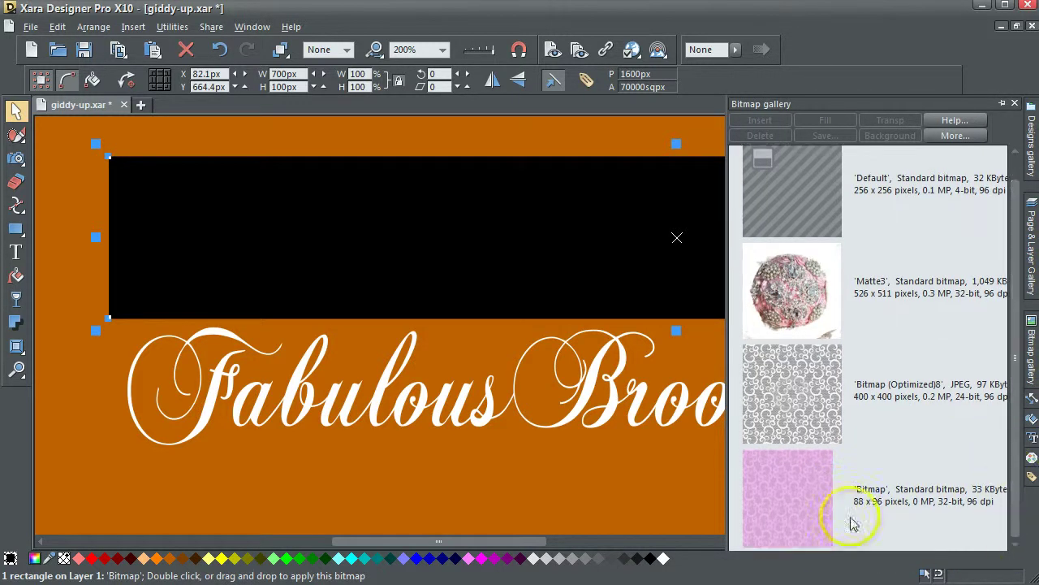
pyautogui.click(808, 522)
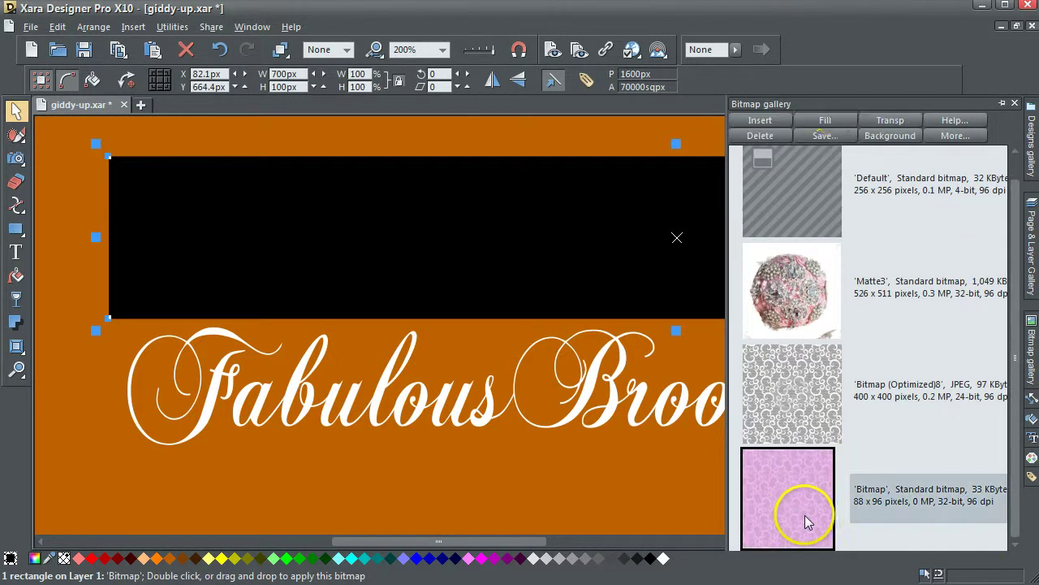
pyautogui.click(826, 120)
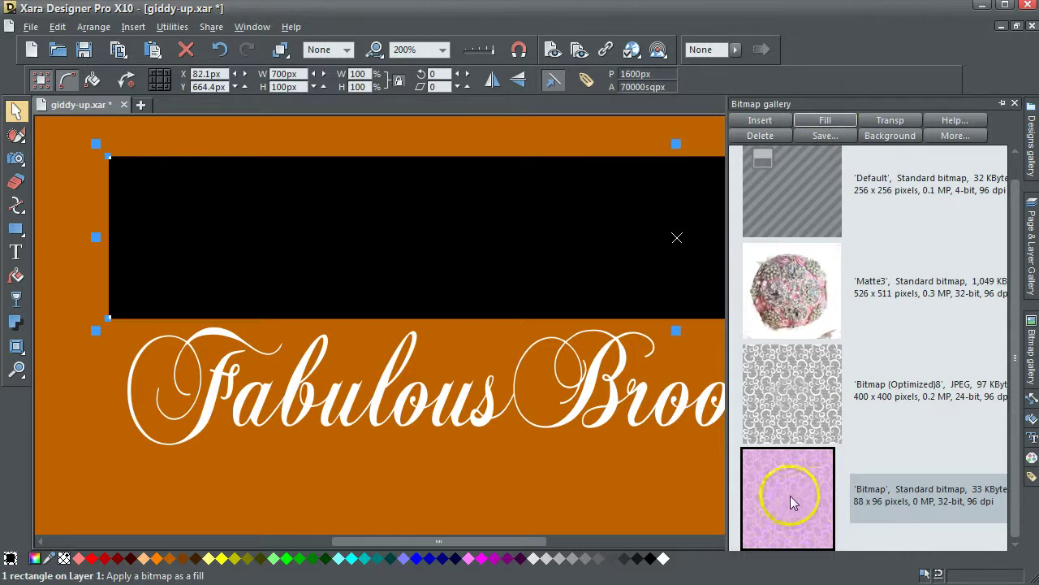
pyautogui.click(789, 496)
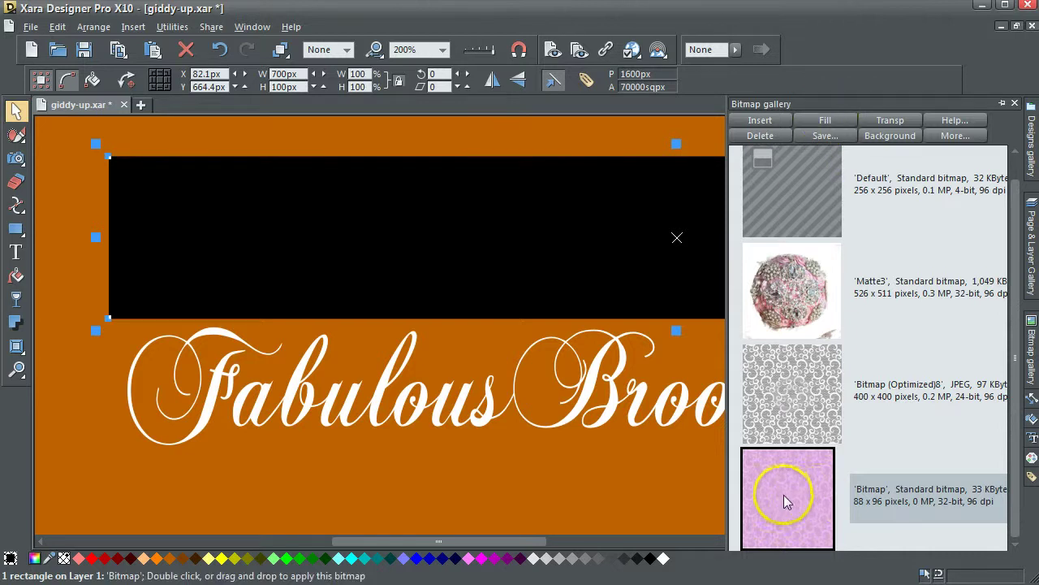
pyautogui.click(828, 122)
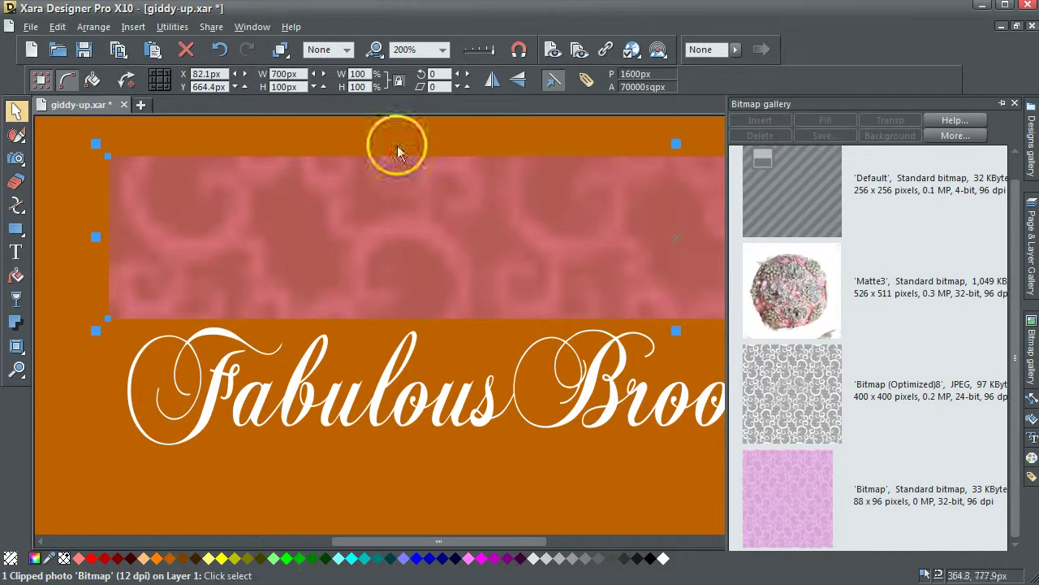
pyautogui.press('F11')
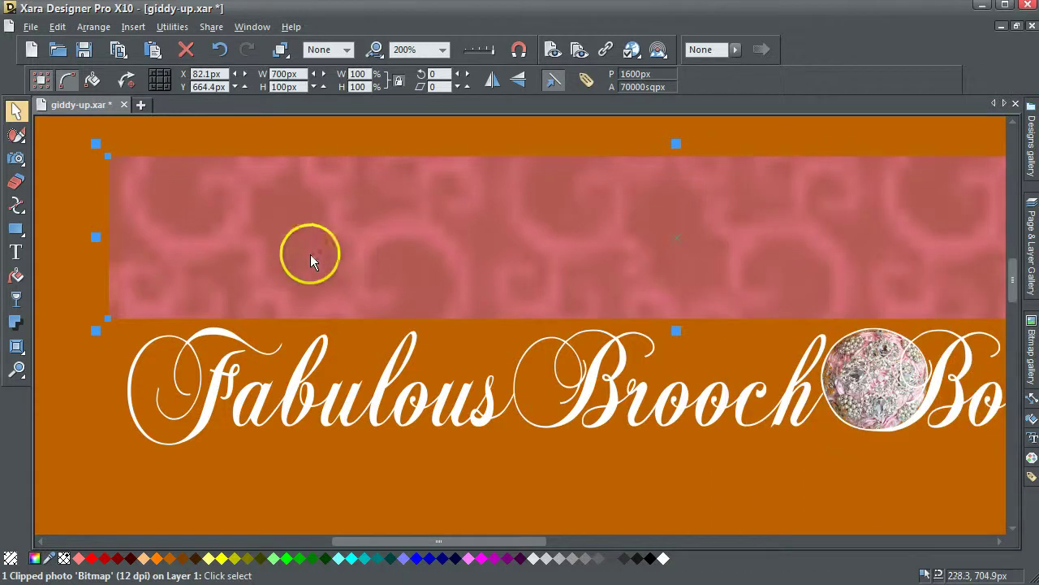
# Set the rectangle's bitmap fill to 96 dpi and change its tiling to Repeating tile.
pyautogui.click(16, 276)
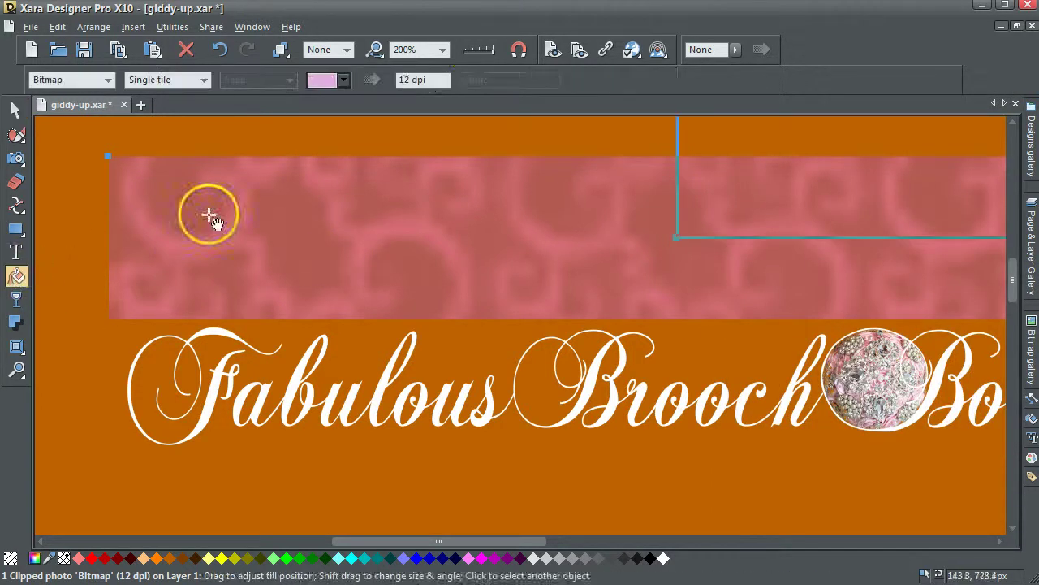
pyautogui.click(436, 79)
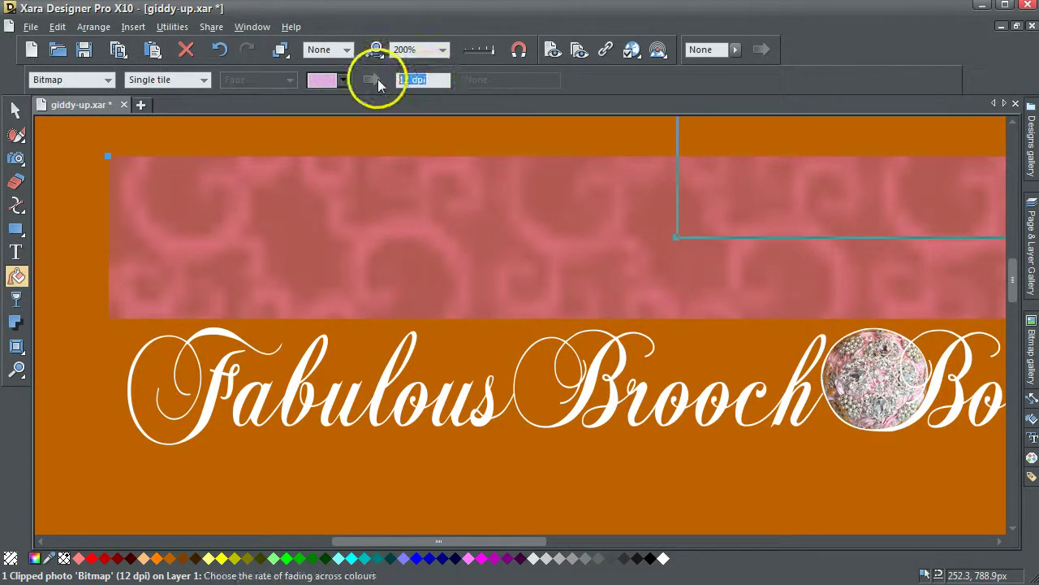
pyautogui.write('96')
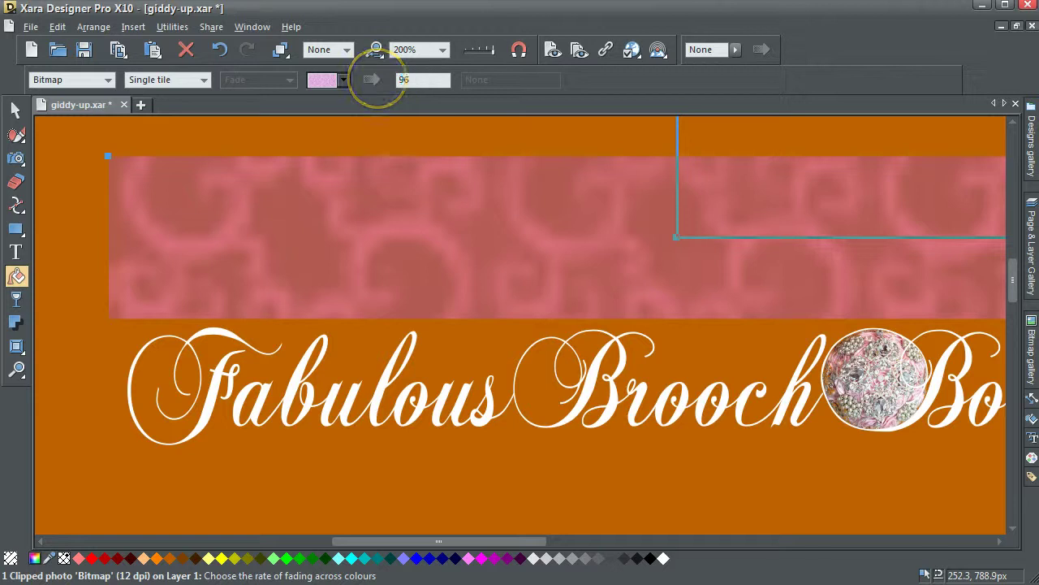
pyautogui.press('Return')
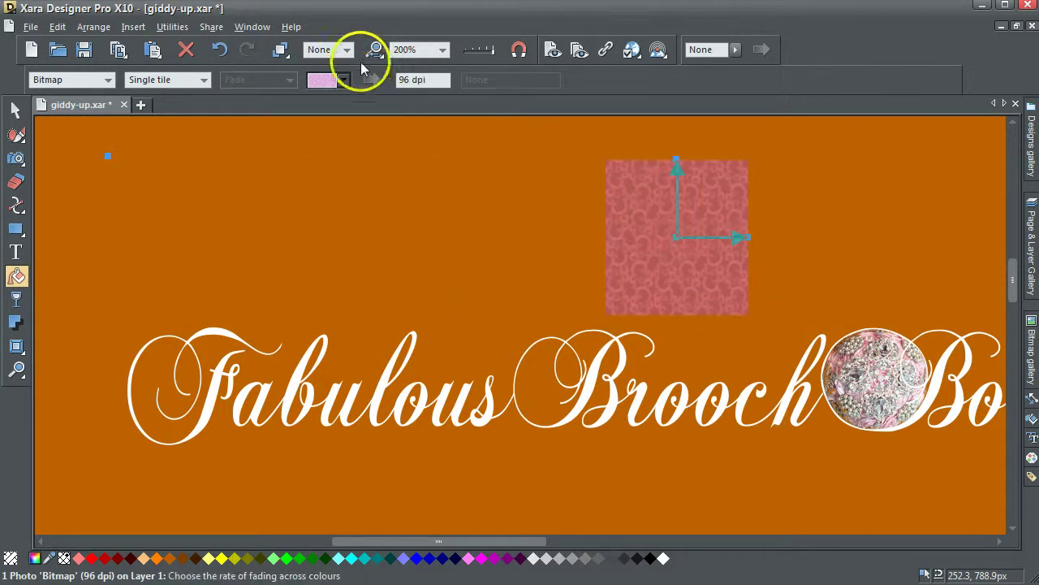
pyautogui.click(205, 80)
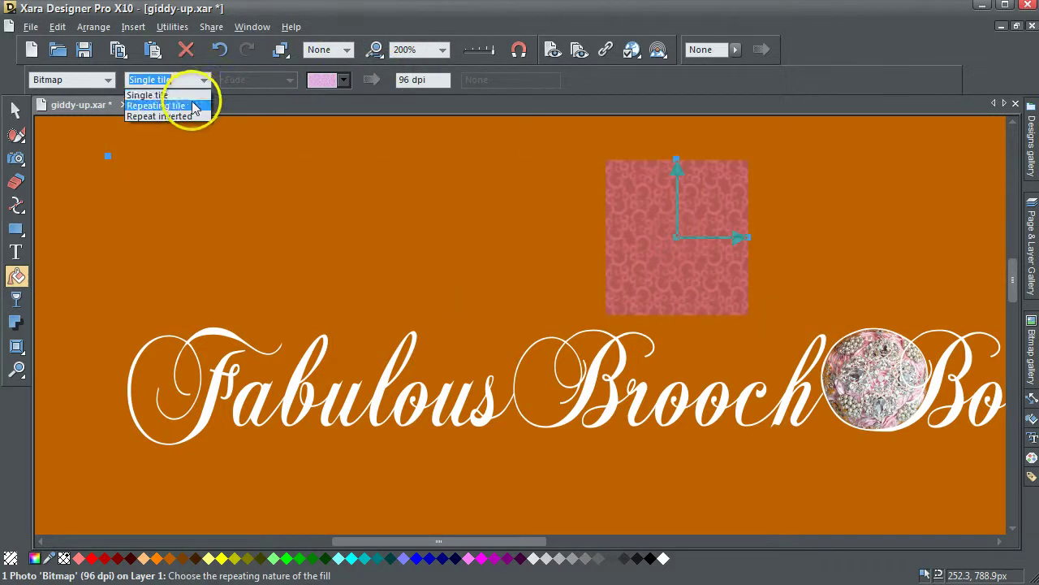
pyautogui.click(194, 104)
# Move the patterned rectangle onto the lettering, to about X 77 px, Y 571 px.
pyautogui.click(16, 109)
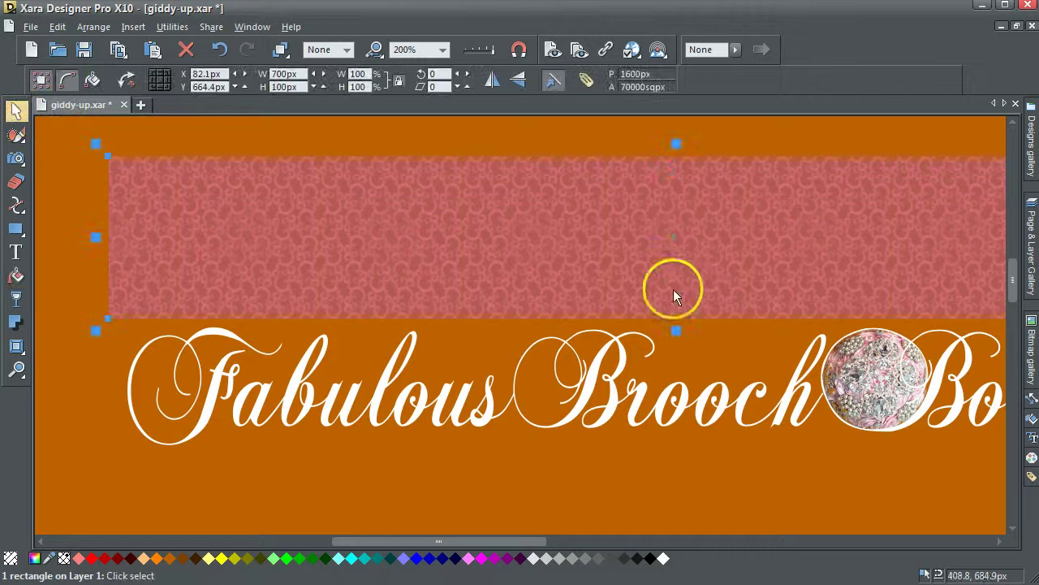
pyautogui.moveTo(730, 231); pyautogui.dragTo(742, 390)
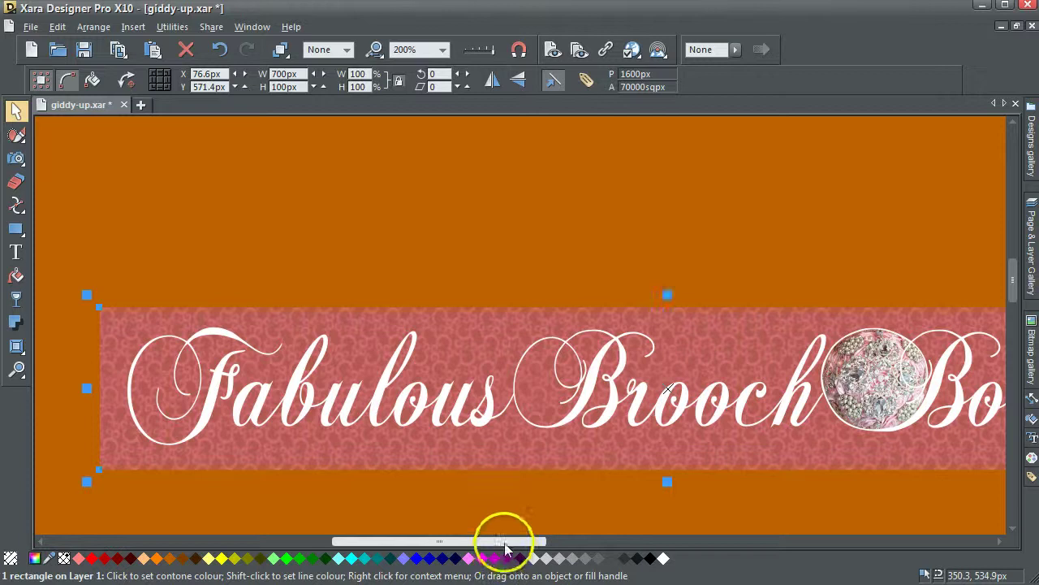
# Select the patterned rectangle together with the white lettering and combine them with Intersect Shapes, leaving the result deselected.
pyautogui.moveTo(501, 542)
pyautogui.mouseDown()
pyautogui.moveTo(649, 546)
pyautogui.moveTo(500, 555)
pyautogui.mouseUp()
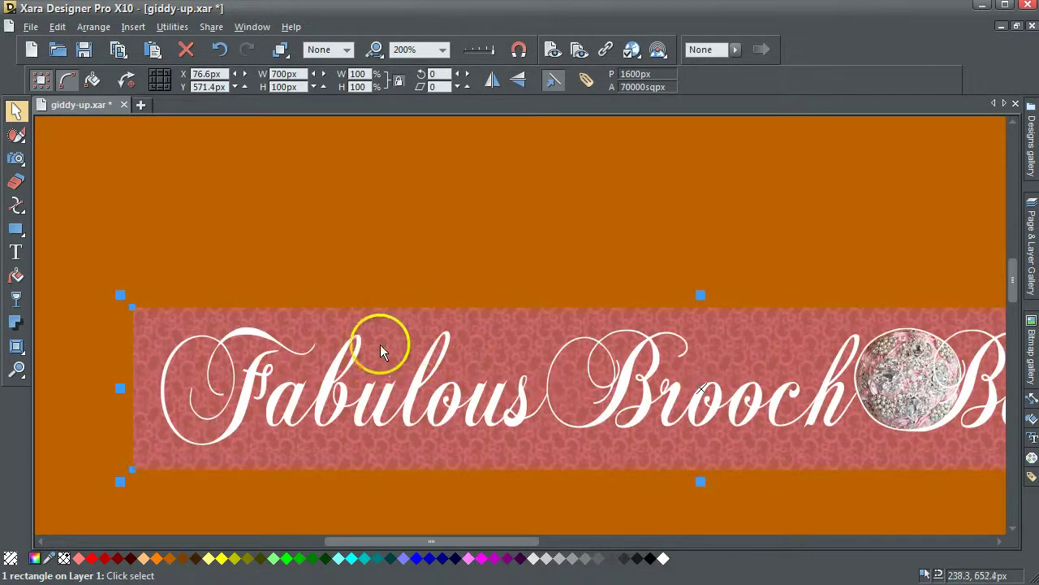
pyautogui.keyDown('shift'); pyautogui.click(331, 377); pyautogui.keyUp('shift')
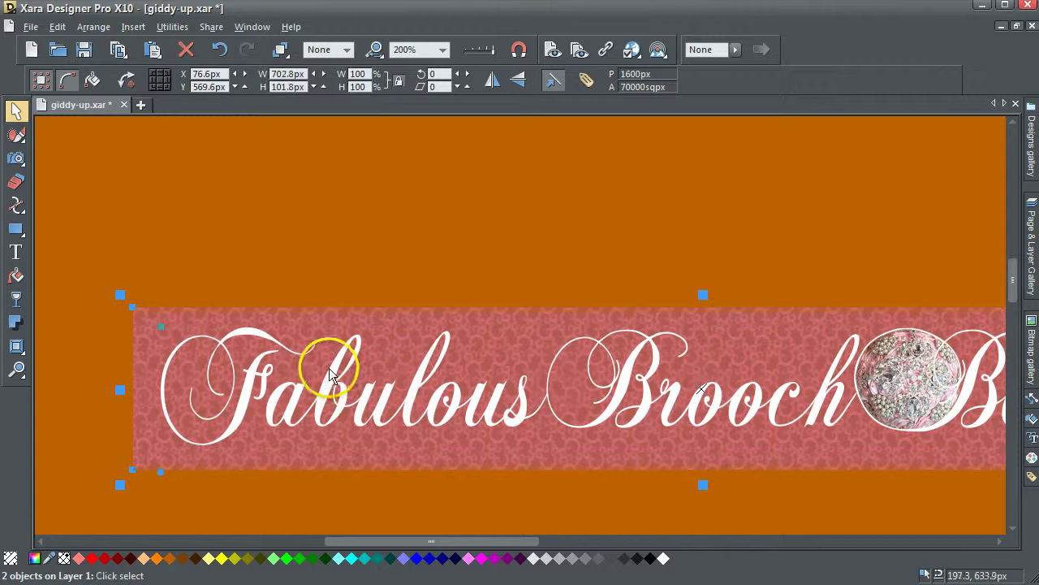
pyautogui.click(91, 29)
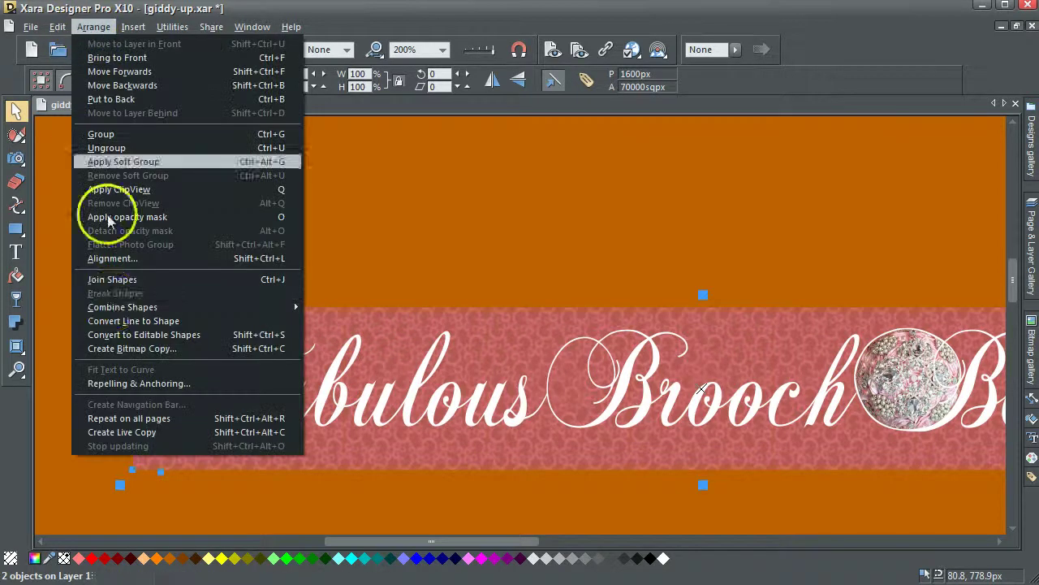
pyautogui.moveTo(122, 308)
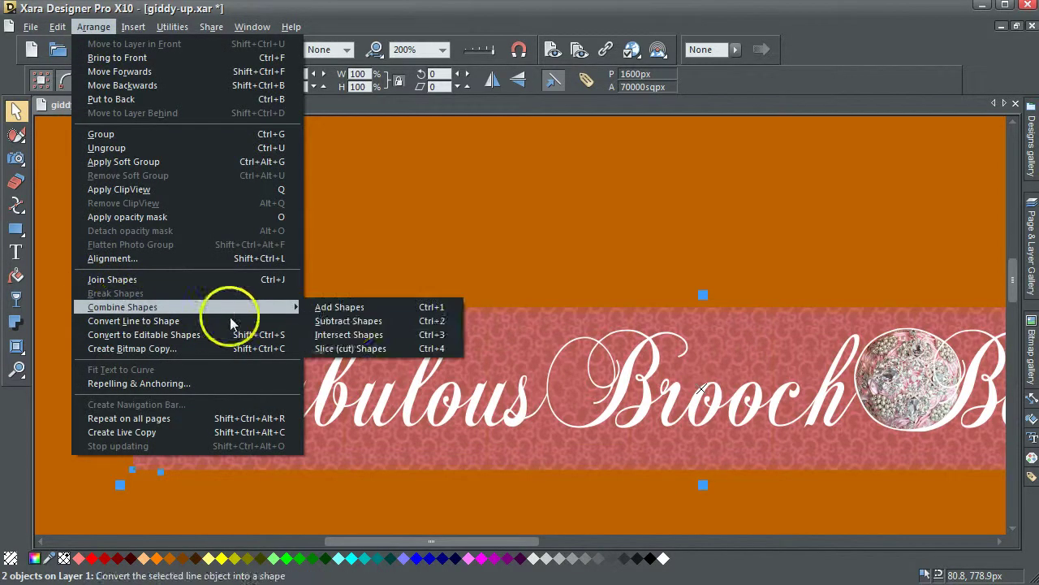
pyautogui.click(348, 336)
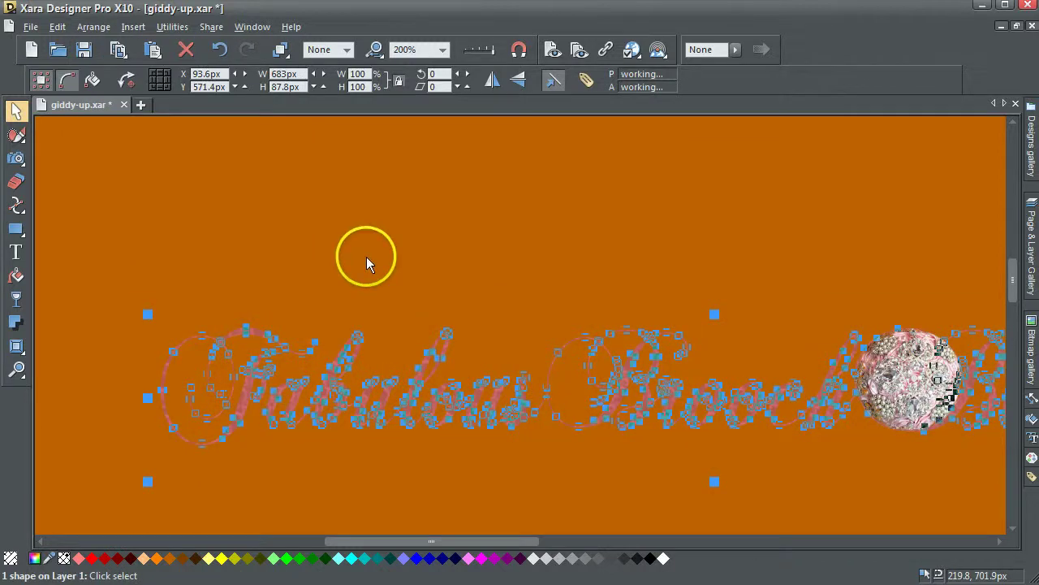
pyautogui.click(366, 256)
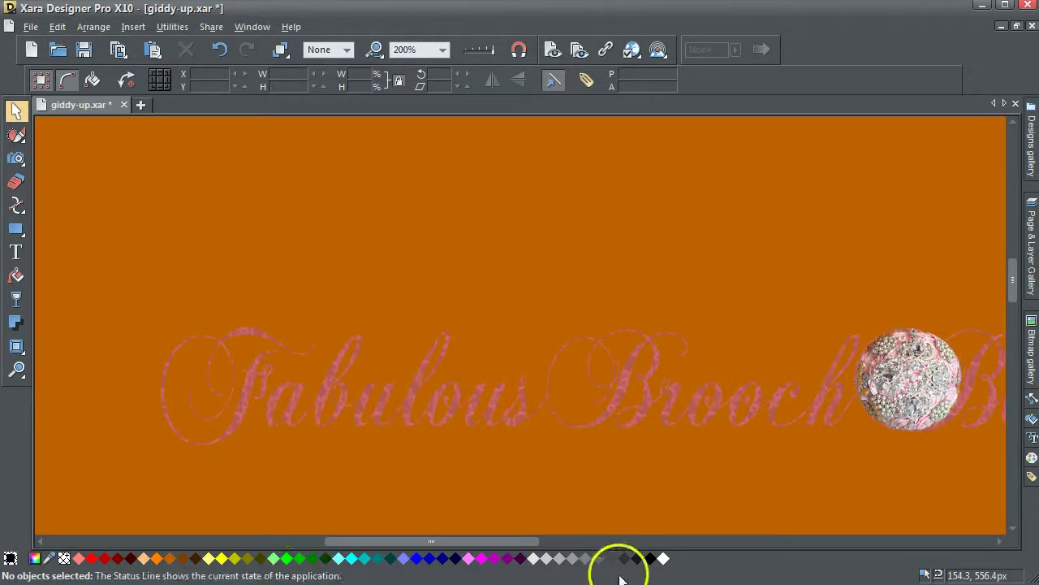
# Change the orange page background to white and check the pattern fill inside the first letters of the lettering.
pyautogui.moveTo(664, 560); pyautogui.dragTo(639, 524)
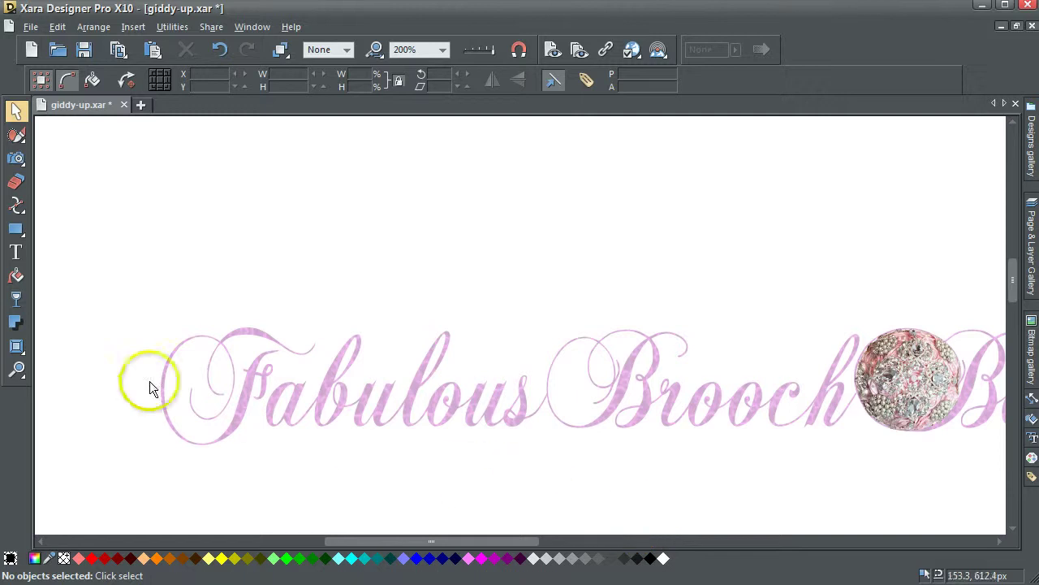
pyautogui.click(16, 371)
pyautogui.moveTo(208, 294); pyautogui.dragTo(371, 441)
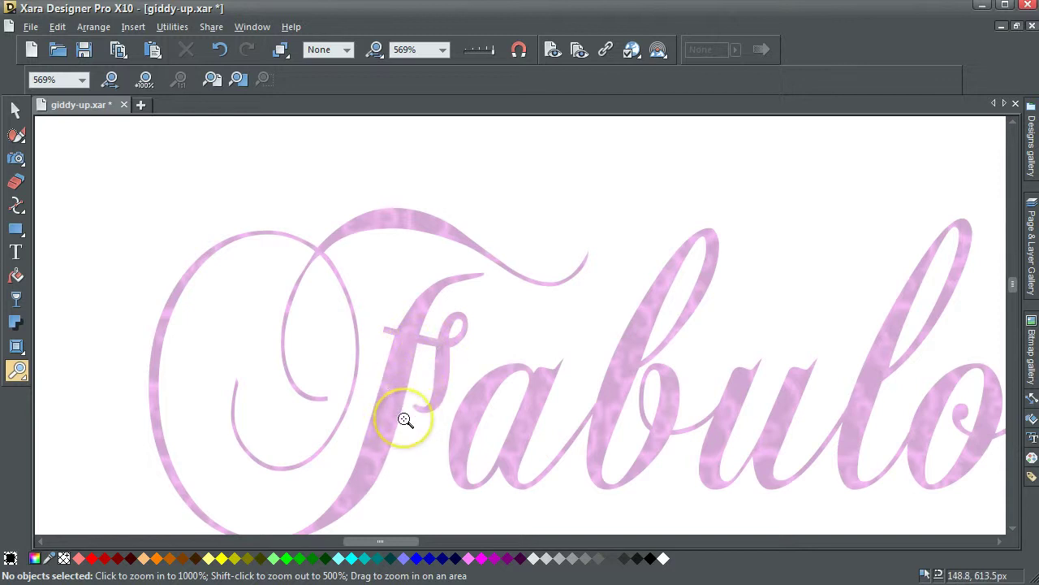
pyautogui.click(375, 50)
pyautogui.click(16, 111)
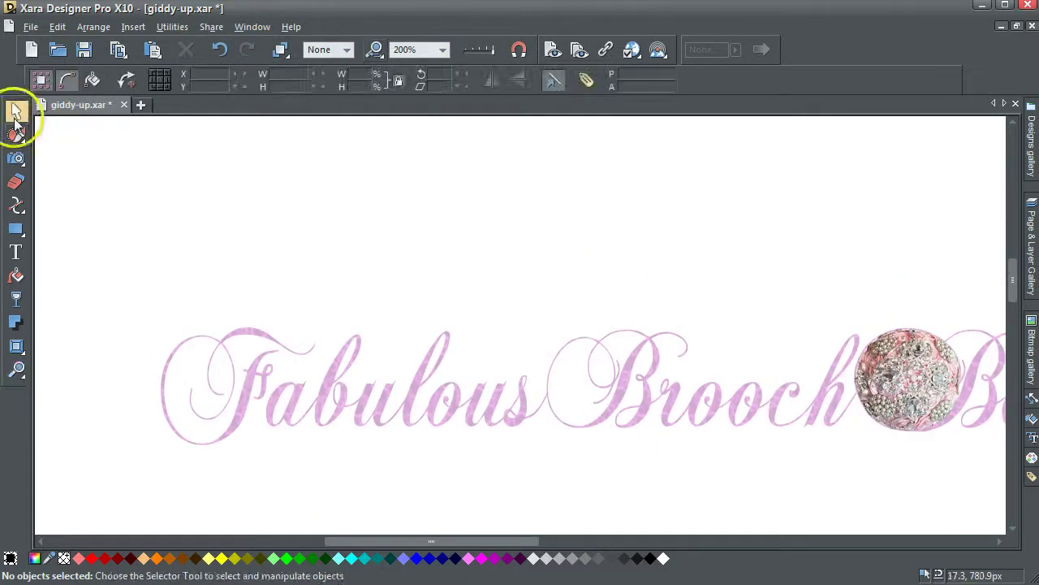
pyautogui.click(229, 423)
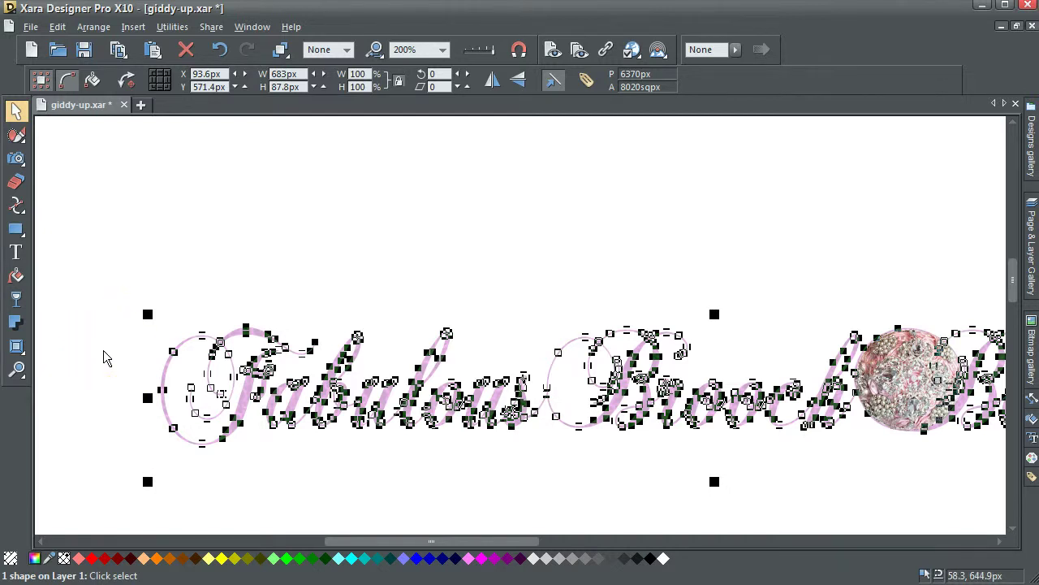
pyautogui.click(132, 396)
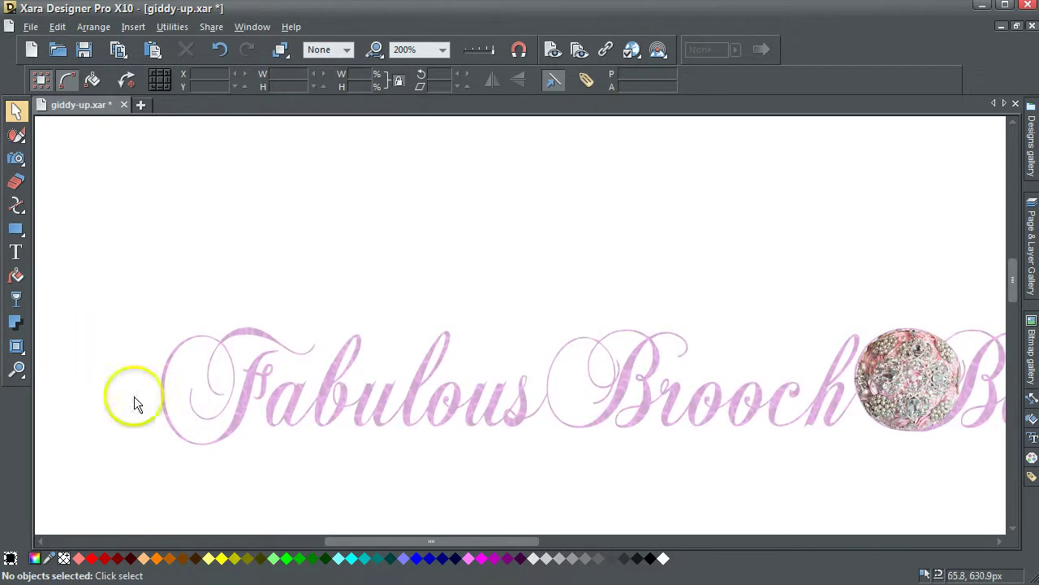
# Add a Flat outer bevel to the patterned lettering and set the bevel size to 2 px.
pyautogui.click(241, 406)
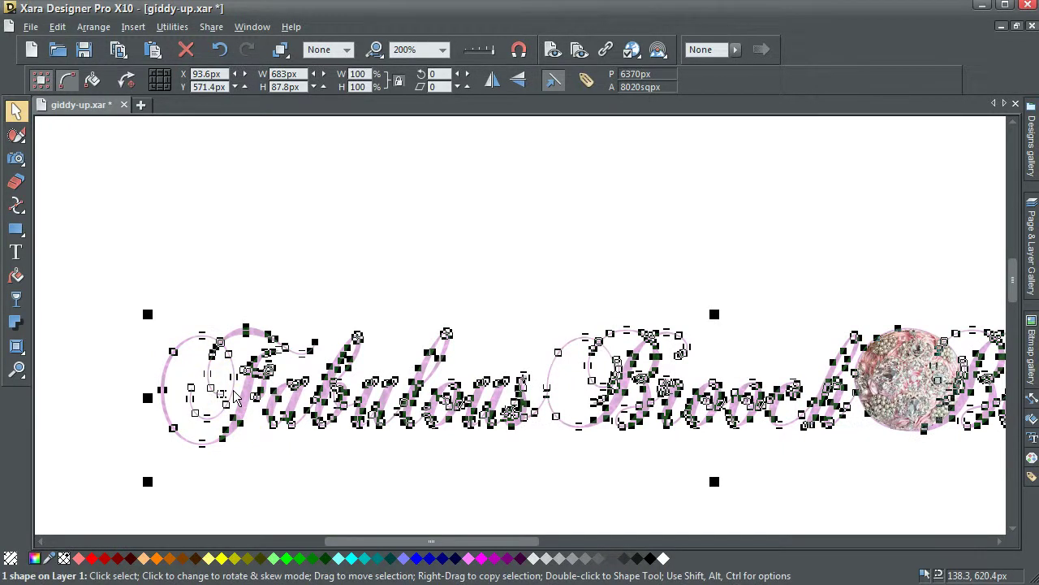
pyautogui.click(17, 348)
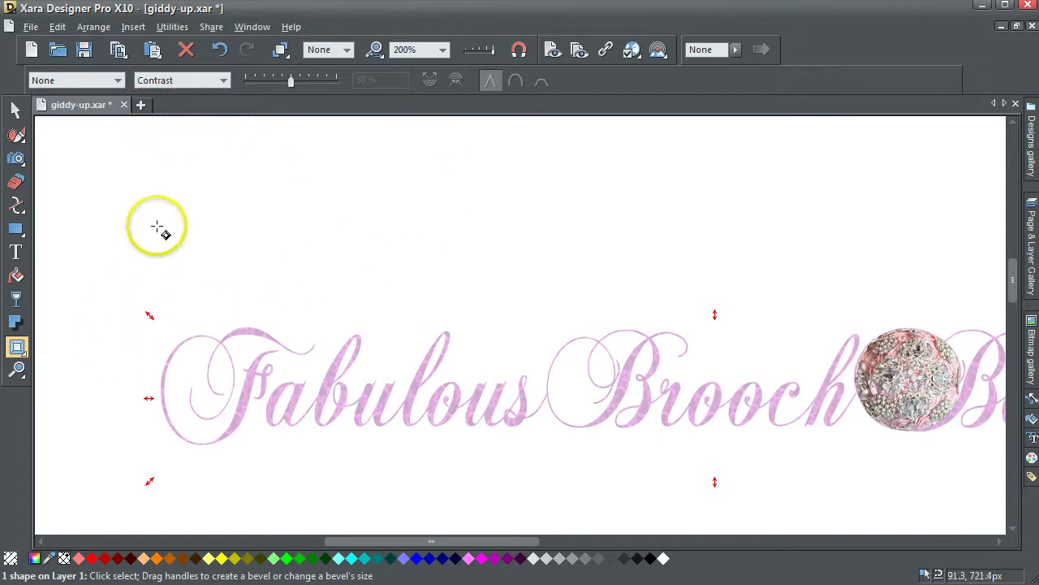
pyautogui.moveTo(154, 320); pyautogui.dragTo(151, 316)
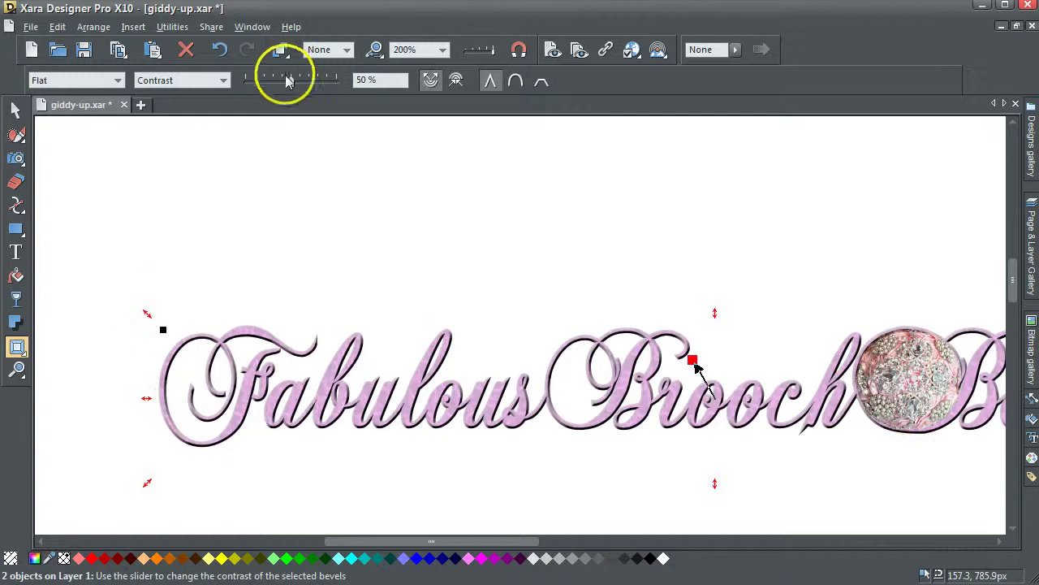
pyautogui.click(225, 81)
pyautogui.click(213, 95)
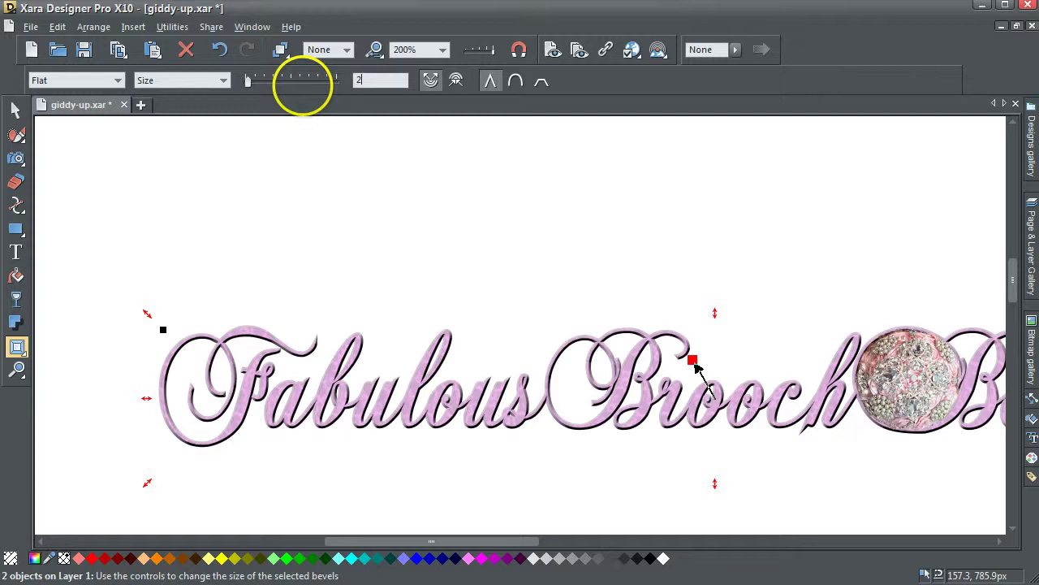
pyautogui.press('Return')
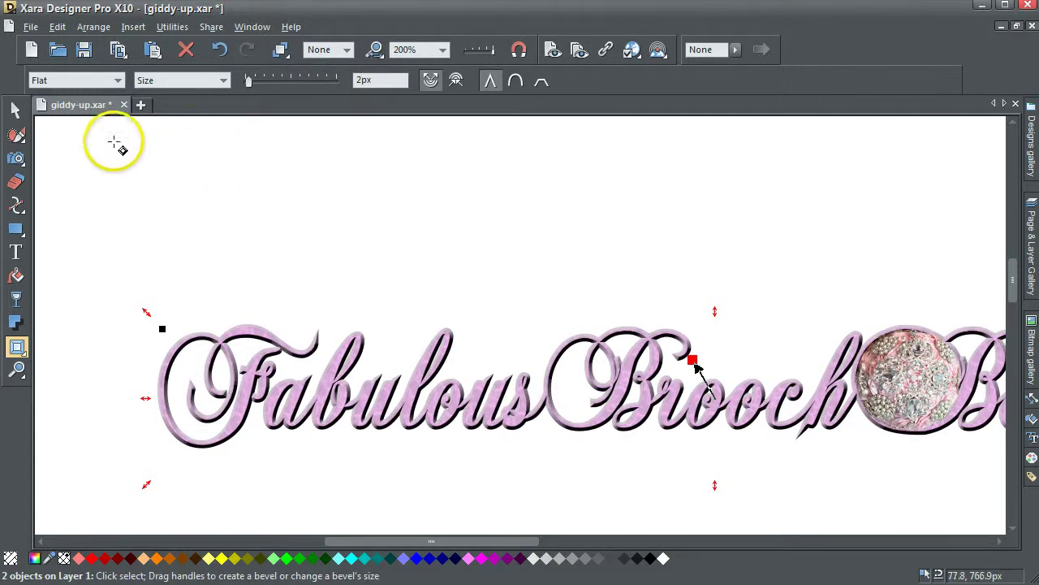
pyautogui.click(15, 108)
pyautogui.click(97, 135)
# Inspect the bevel edges around the capital F and colour the lettering's bevel orange.
pyautogui.click(17, 371)
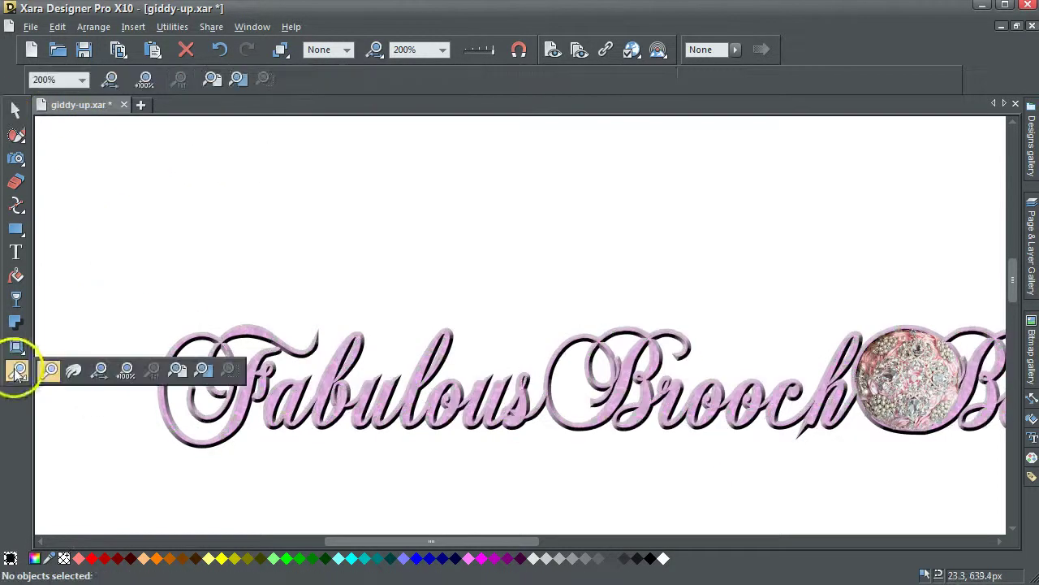
pyautogui.moveTo(132, 295); pyautogui.dragTo(364, 487)
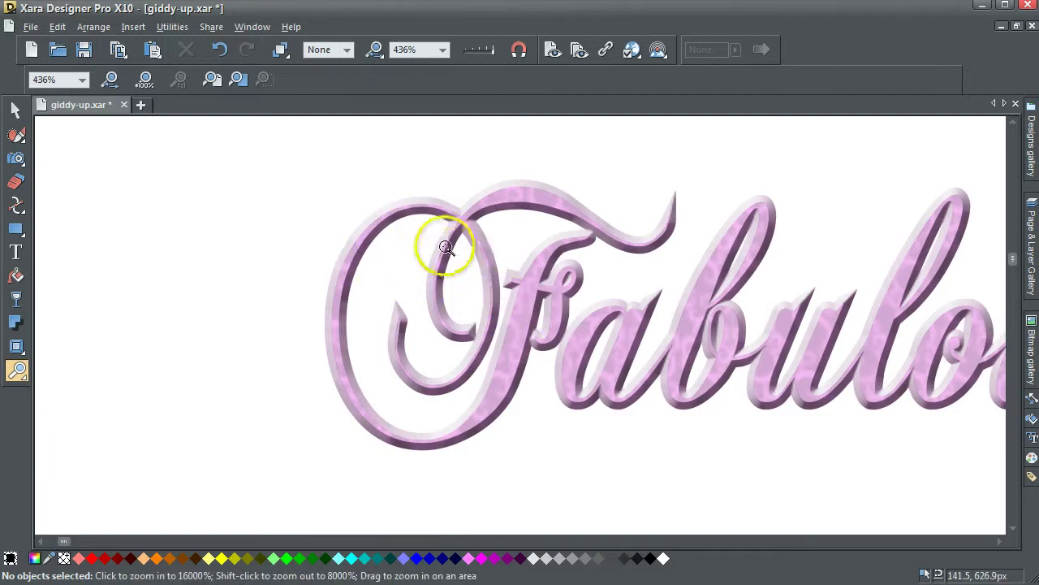
pyautogui.moveTo(447, 248); pyautogui.dragTo(399, 221)
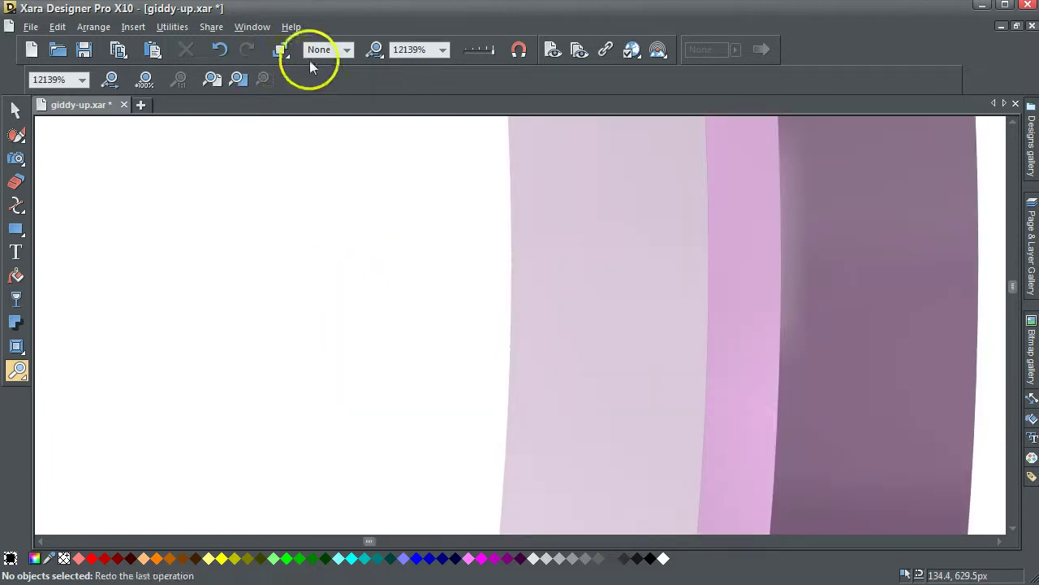
pyautogui.click(374, 49)
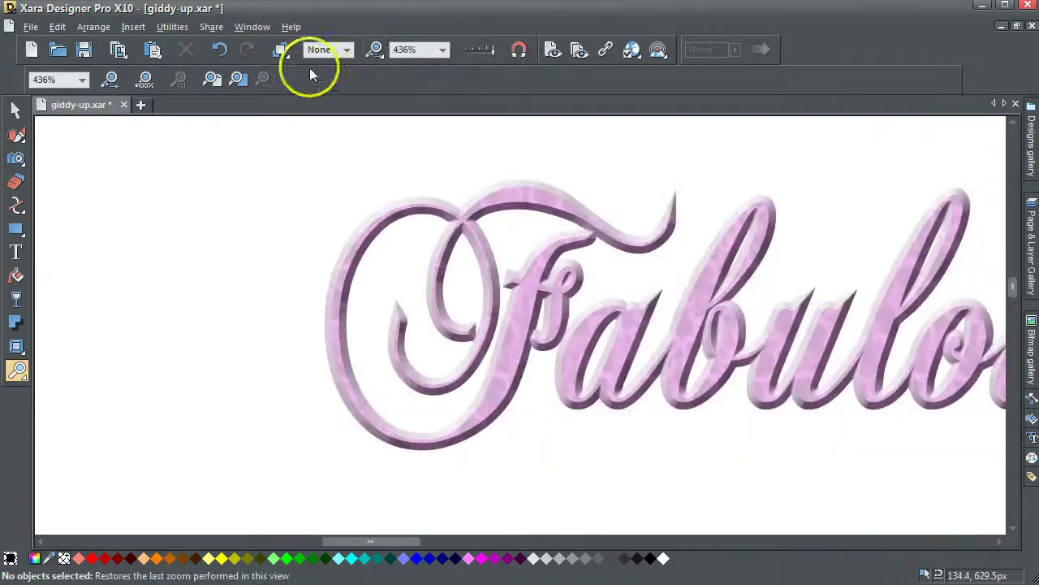
pyautogui.click(16, 108)
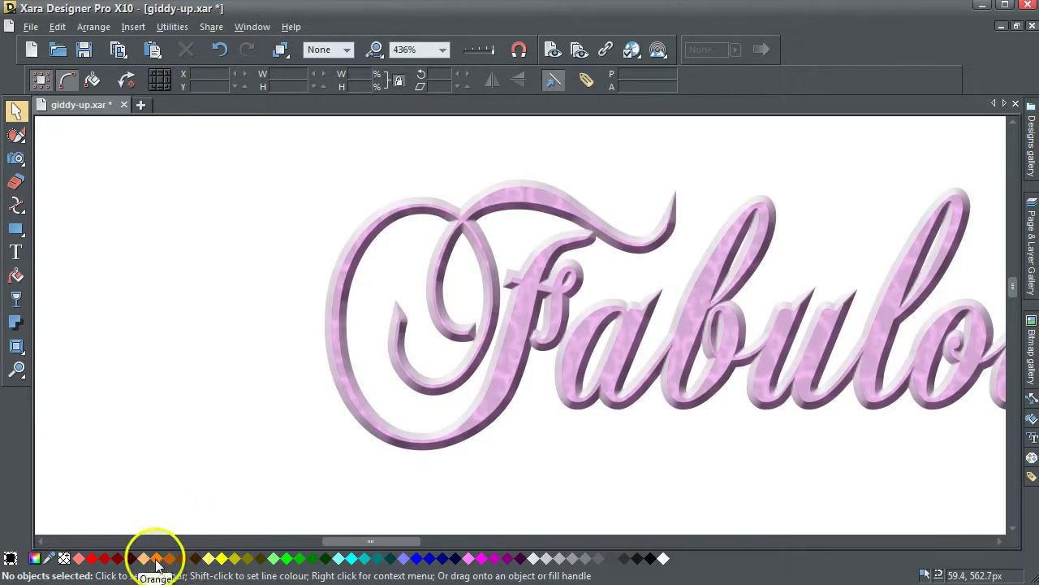
pyautogui.moveTo(157, 561); pyautogui.dragTo(351, 243)
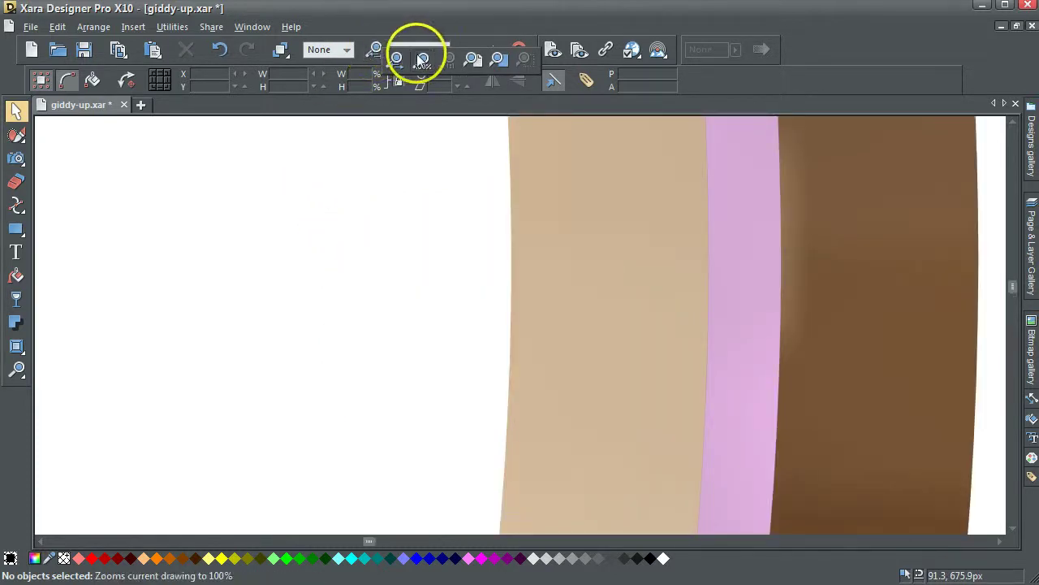
# Examine the orange bevel on the lettering at 100% and 200%, and up close on the word Fabulous.
pyautogui.click(424, 55)
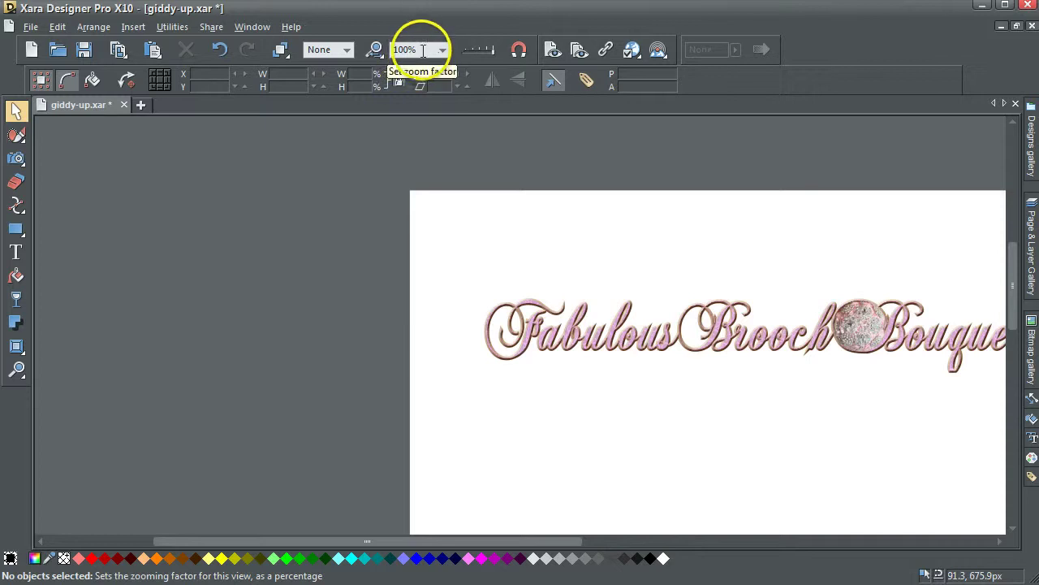
pyautogui.click(443, 50)
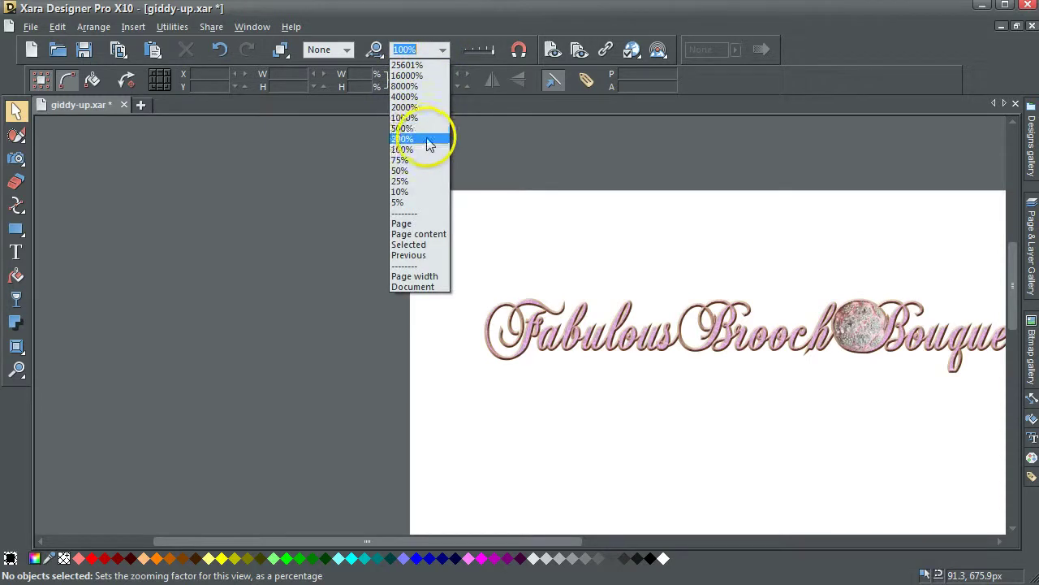
pyautogui.click(435, 138)
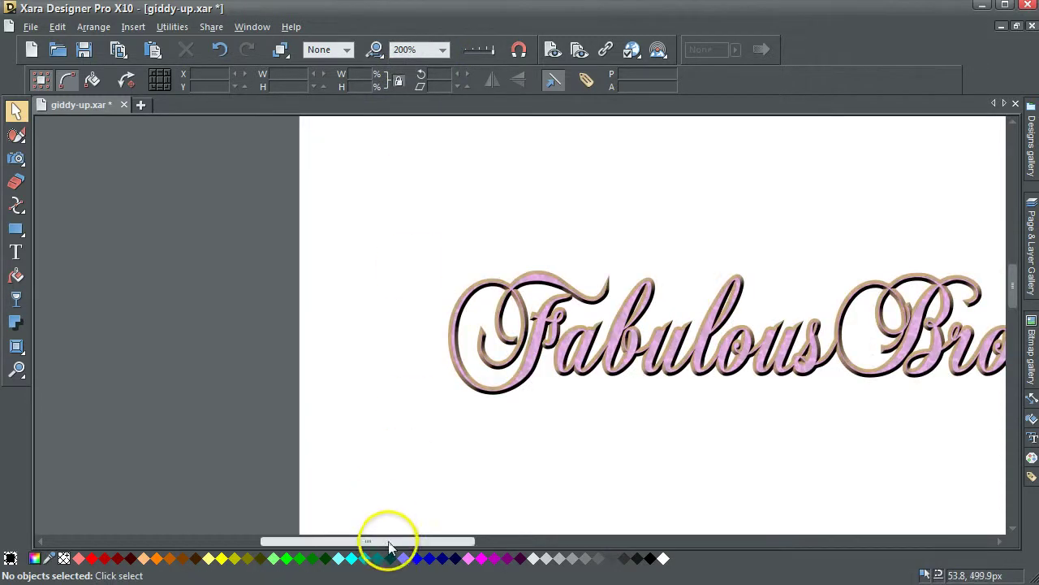
pyautogui.moveTo(387, 541); pyautogui.dragTo(474, 546)
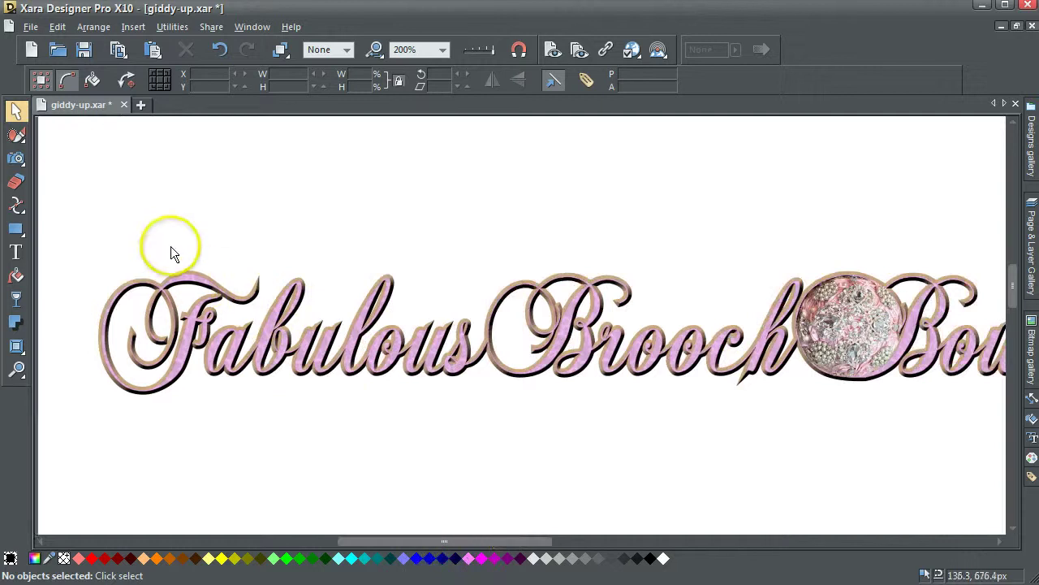
pyautogui.click(17, 368)
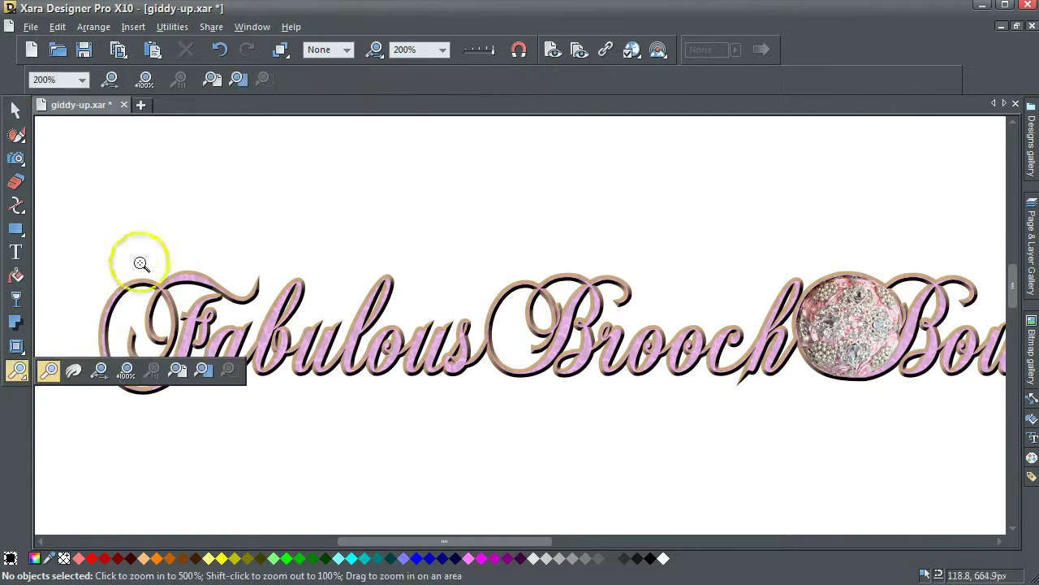
pyautogui.moveTo(87, 238); pyautogui.dragTo(283, 430)
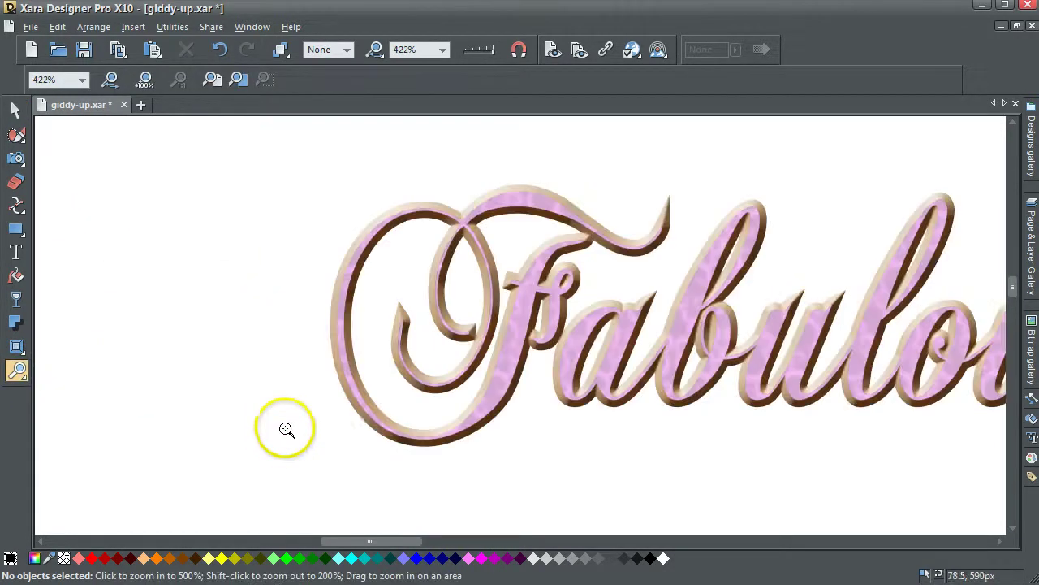
pyautogui.click(16, 109)
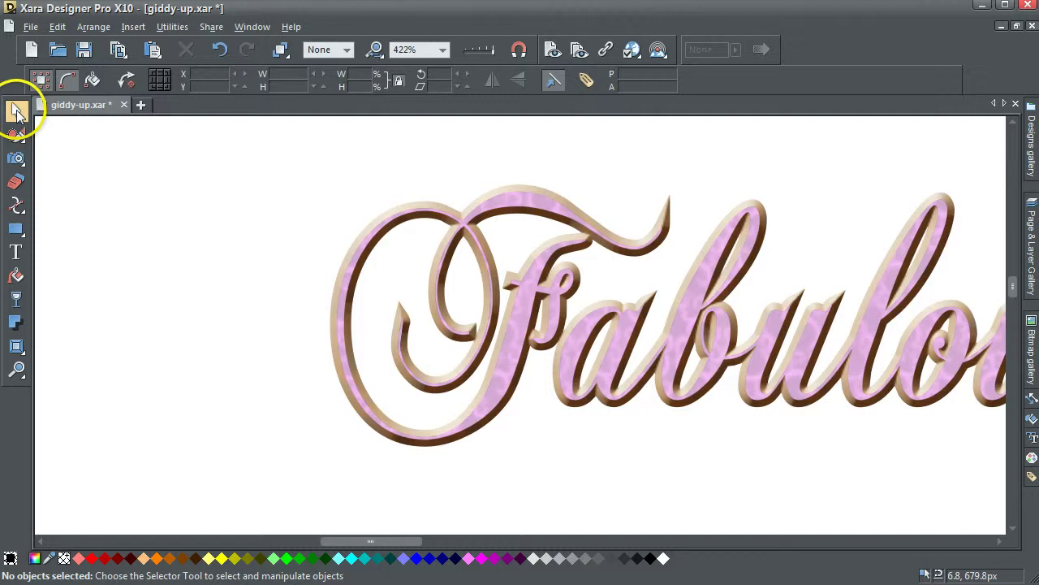
# Remove the bevel from the lettering by setting its bevel type to None, and reselect the patterned lettering.
pyautogui.click(352, 247)
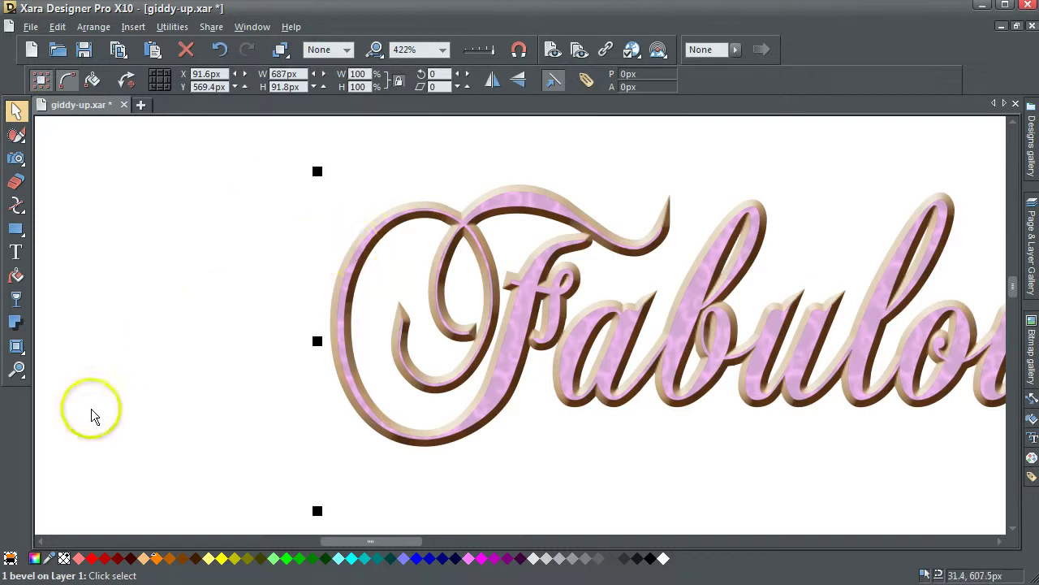
pyautogui.click(18, 347)
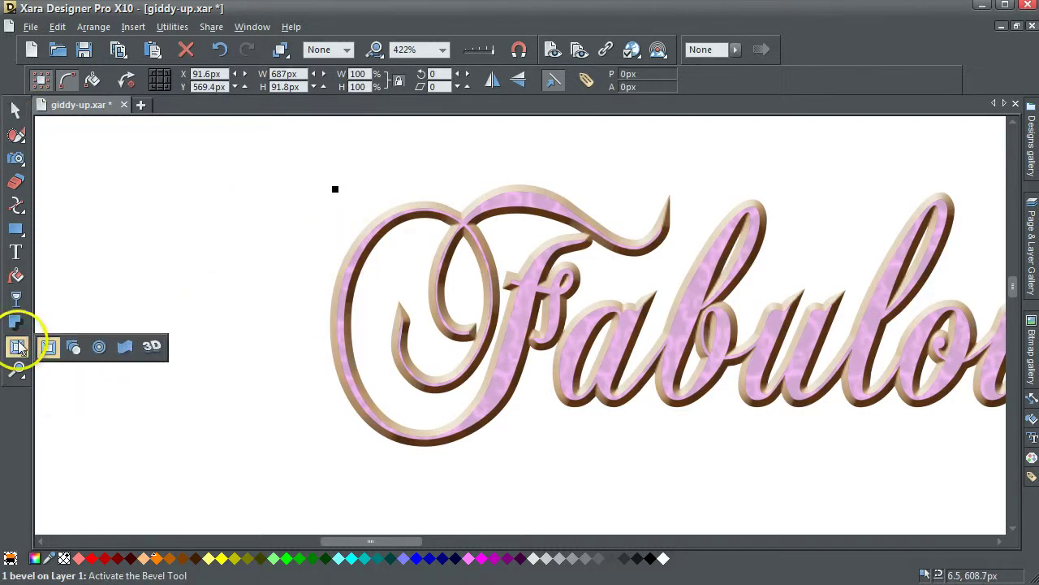
pyautogui.click(118, 79)
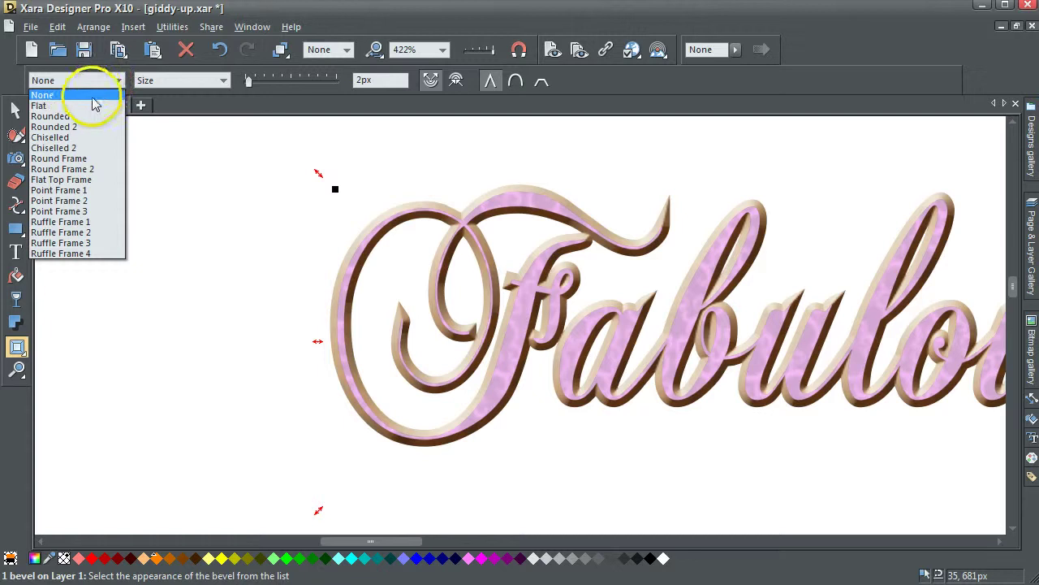
pyautogui.click(92, 97)
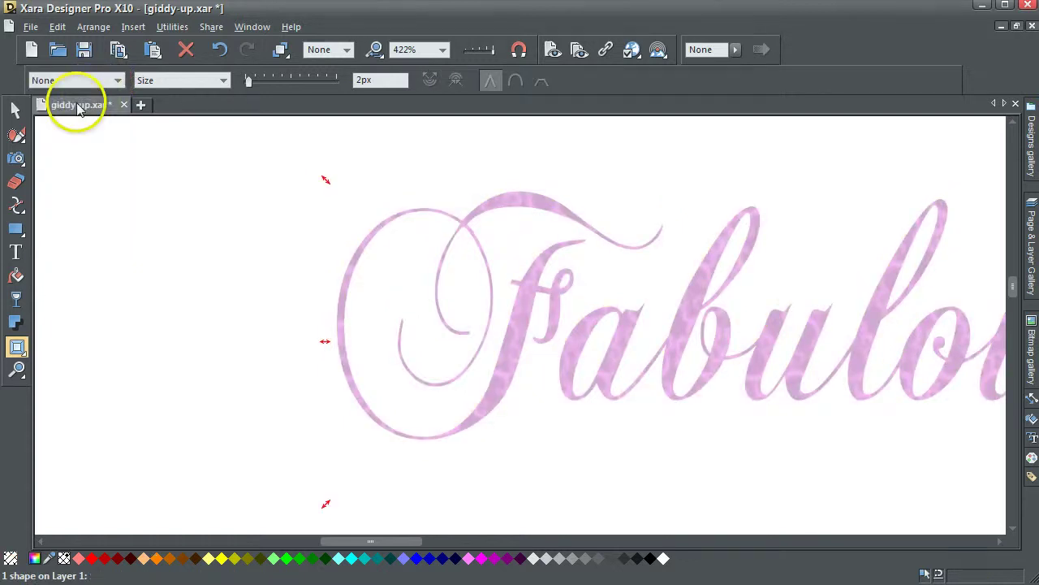
pyautogui.click(15, 110)
pyautogui.click(320, 262)
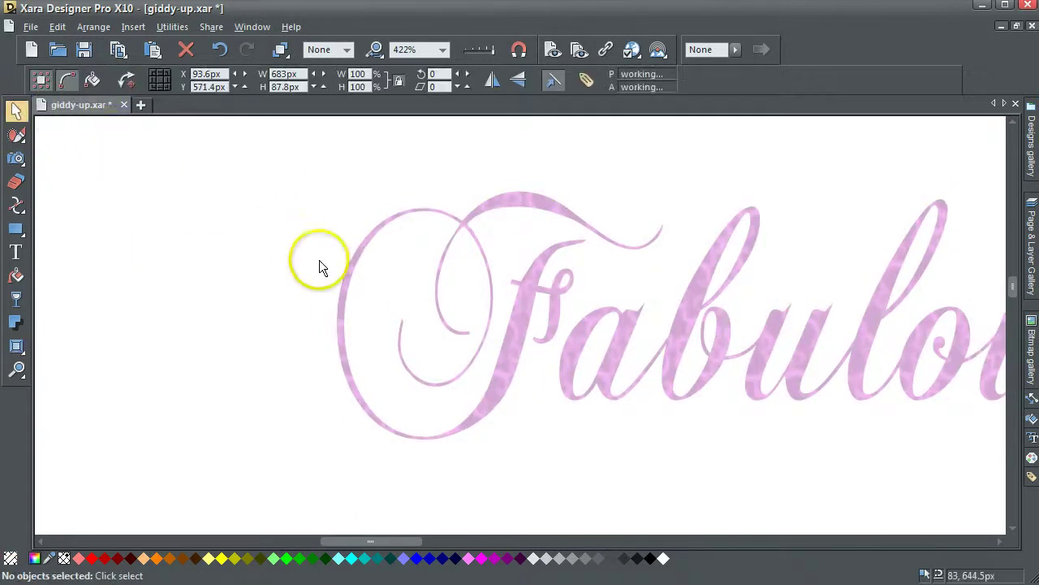
pyautogui.click(341, 303)
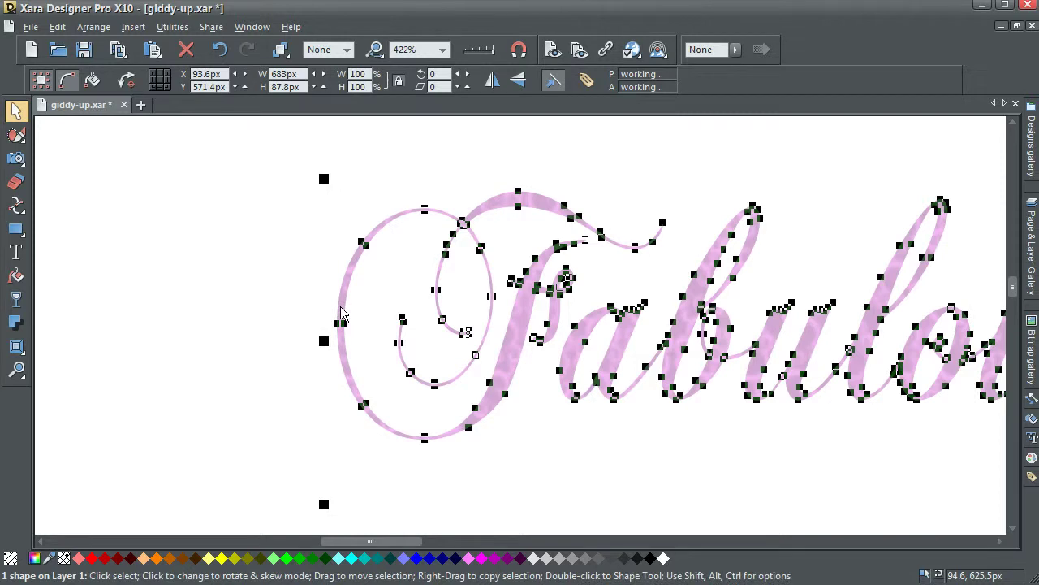
# Add a Flat outer bevel to the patterned lettering and set the bevel size to 2 px.
pyautogui.click(17, 347)
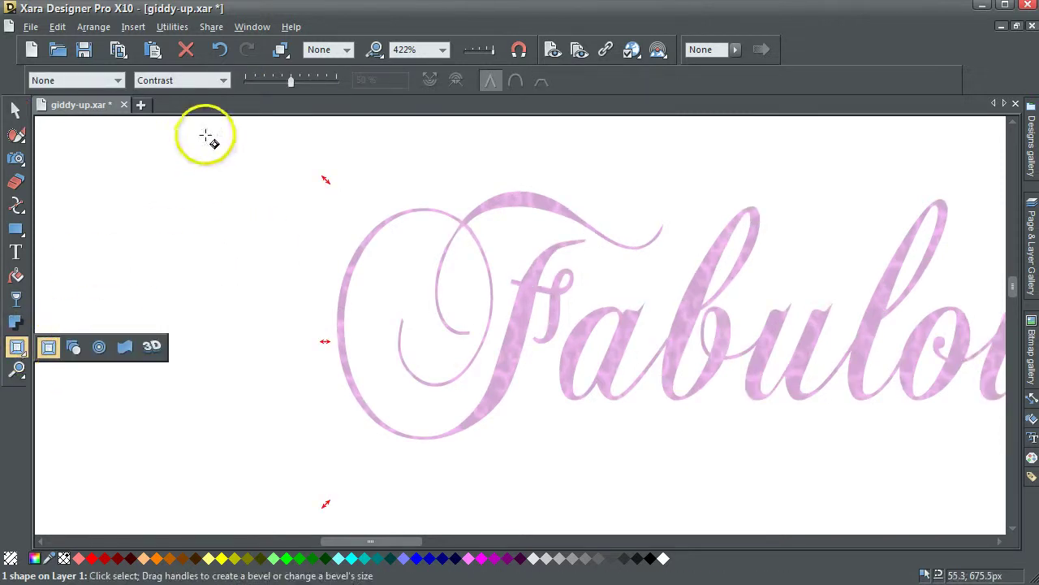
pyautogui.click(223, 81)
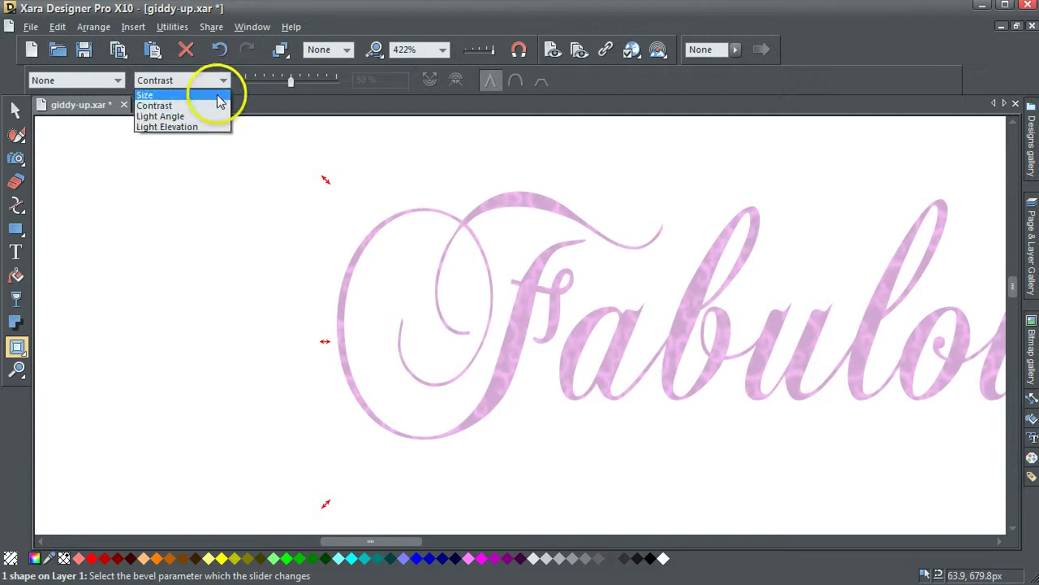
pyautogui.click(217, 95)
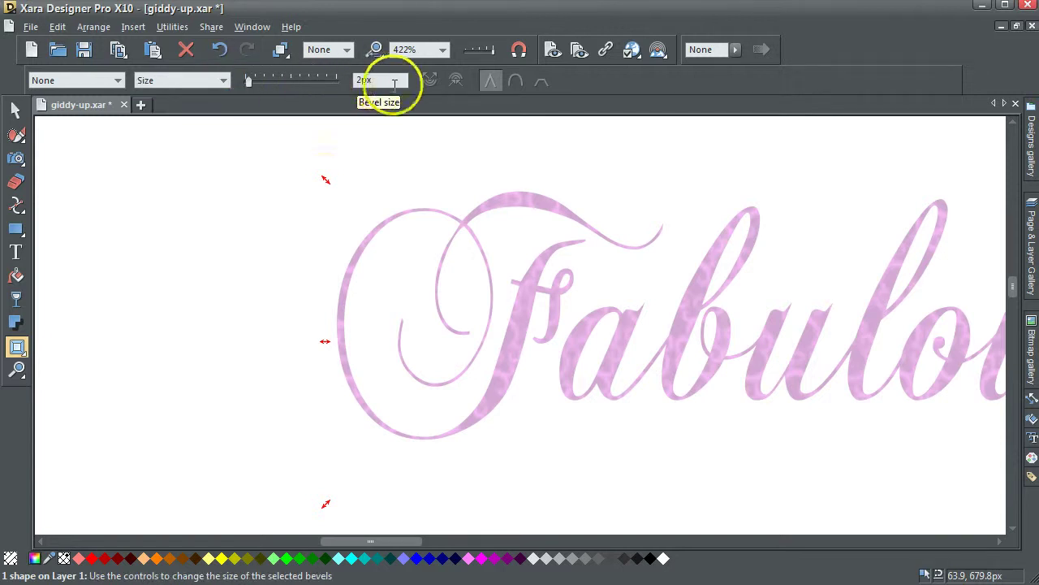
pyautogui.moveTo(325, 179); pyautogui.dragTo(311, 174)
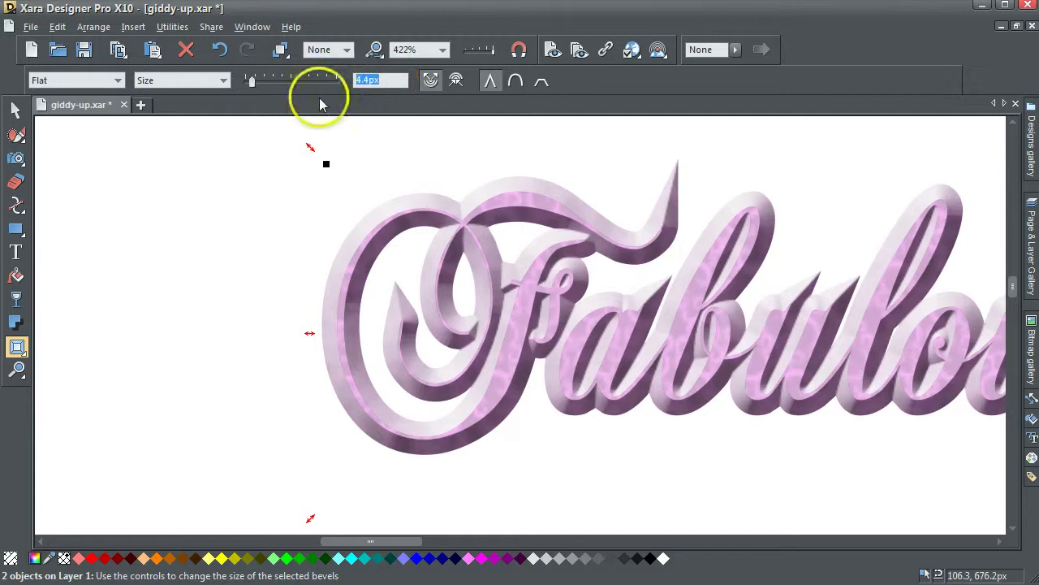
pyautogui.write('2')
pyautogui.press('Return')
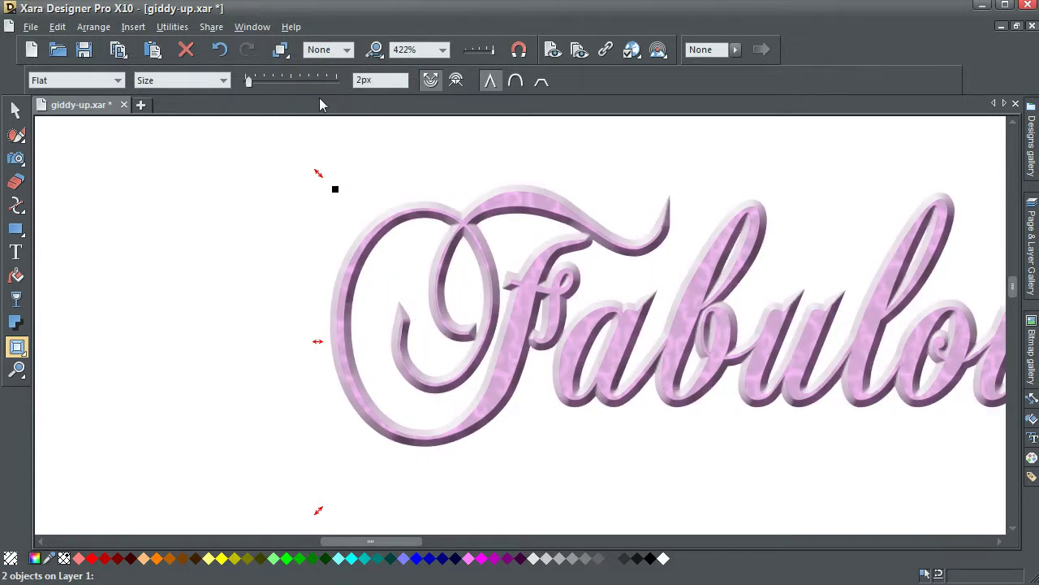
pyautogui.click(318, 462)
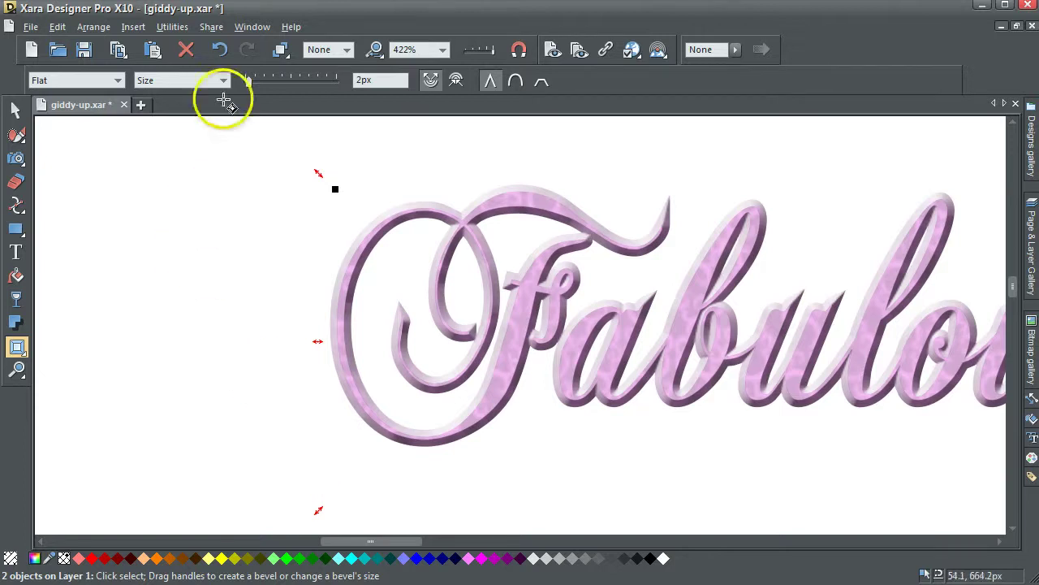
# Undo the new bevel and its size change, and reselect the patterned lettering.
pyautogui.click(218, 49)
pyautogui.click(218, 49)
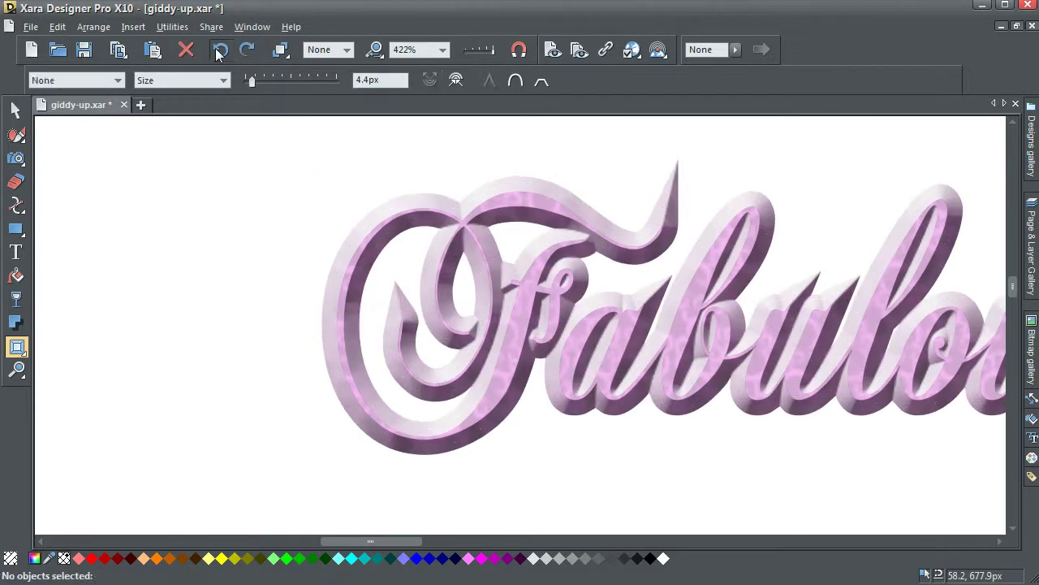
pyautogui.click(17, 108)
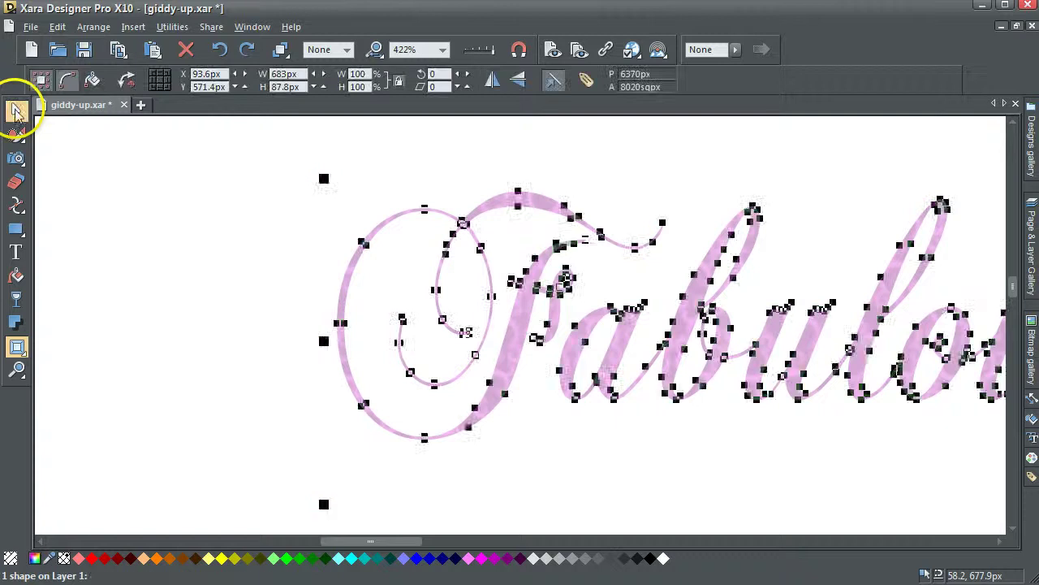
pyautogui.click(346, 345)
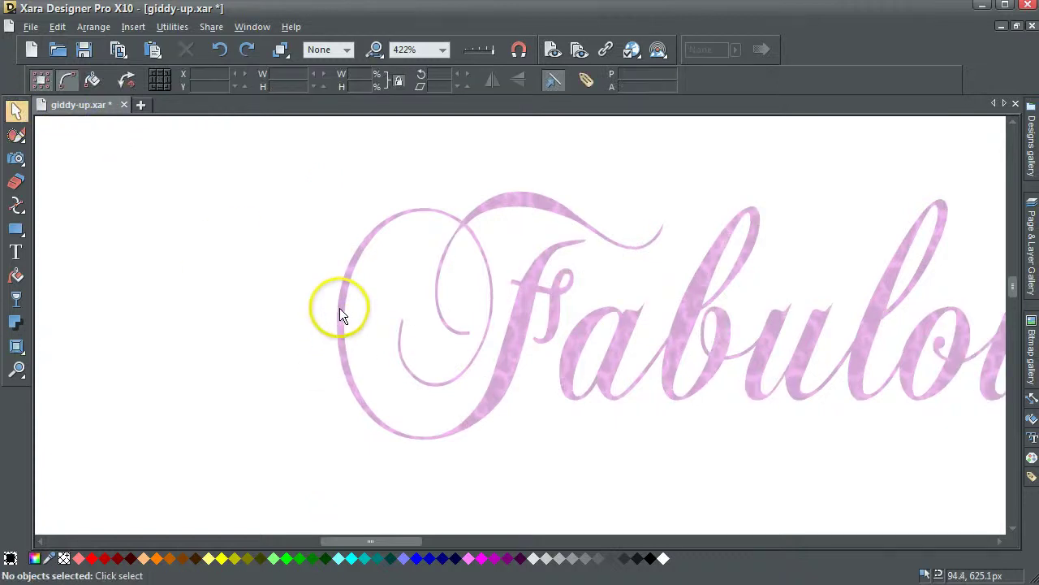
pyautogui.click(342, 309)
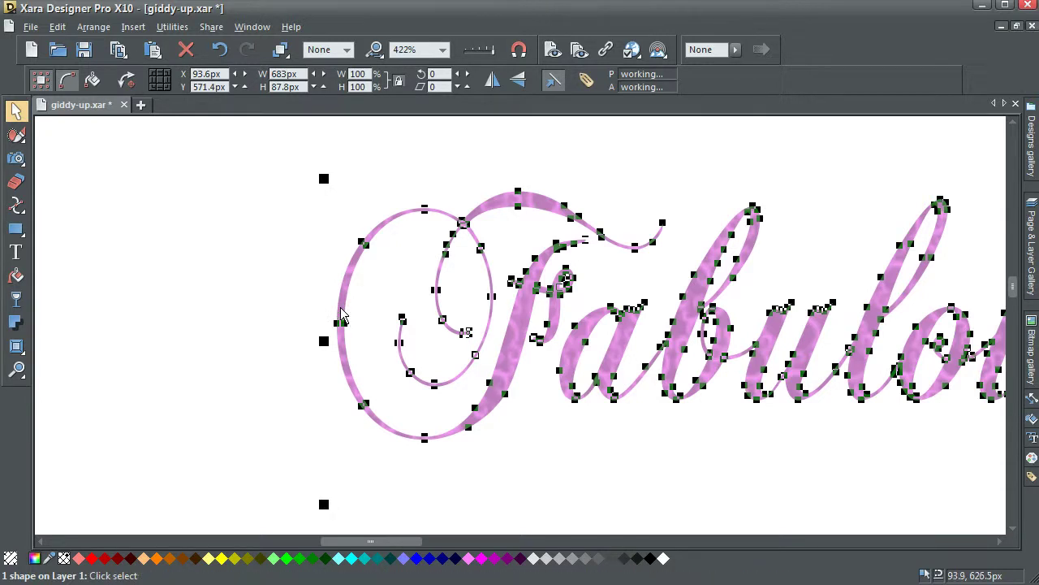
# Add an outer contour 2 px wide to the selected patterned lettering with the Contour Tool.
pyautogui.click(17, 347)
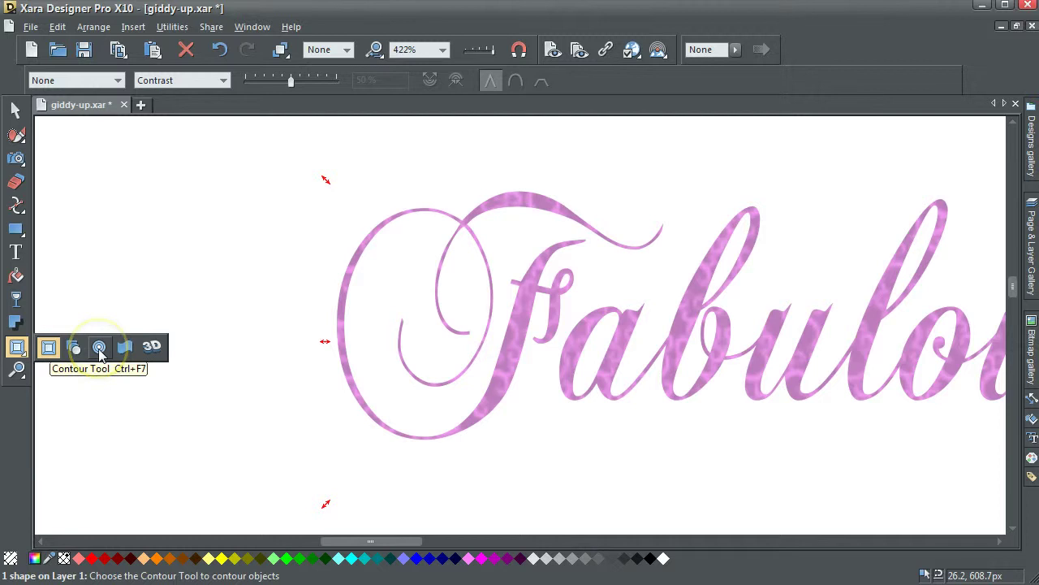
pyautogui.click(99, 348)
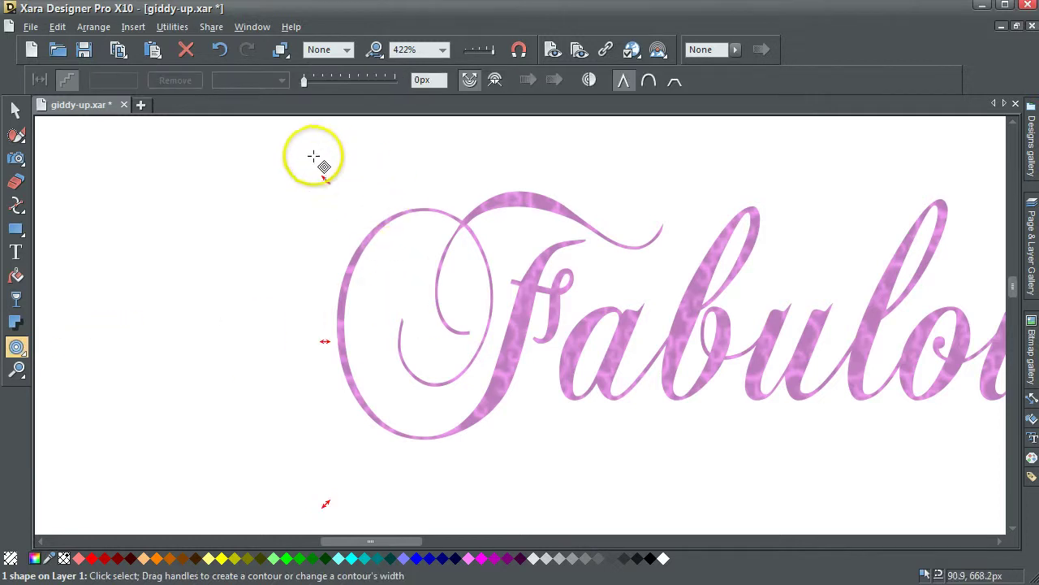
pyautogui.click(441, 81)
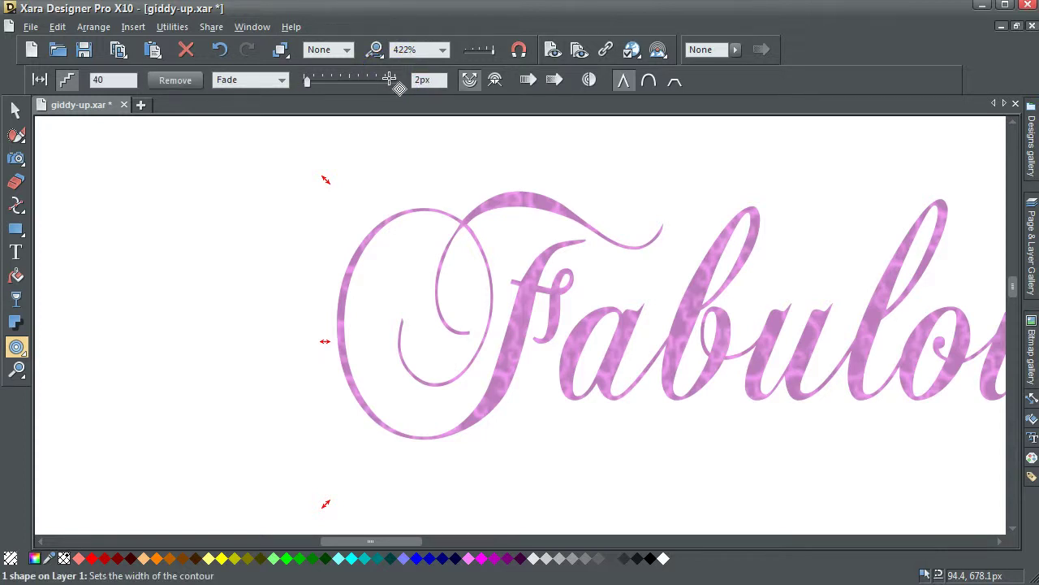
pyautogui.moveTo(390, 85); pyautogui.dragTo(390, 98)
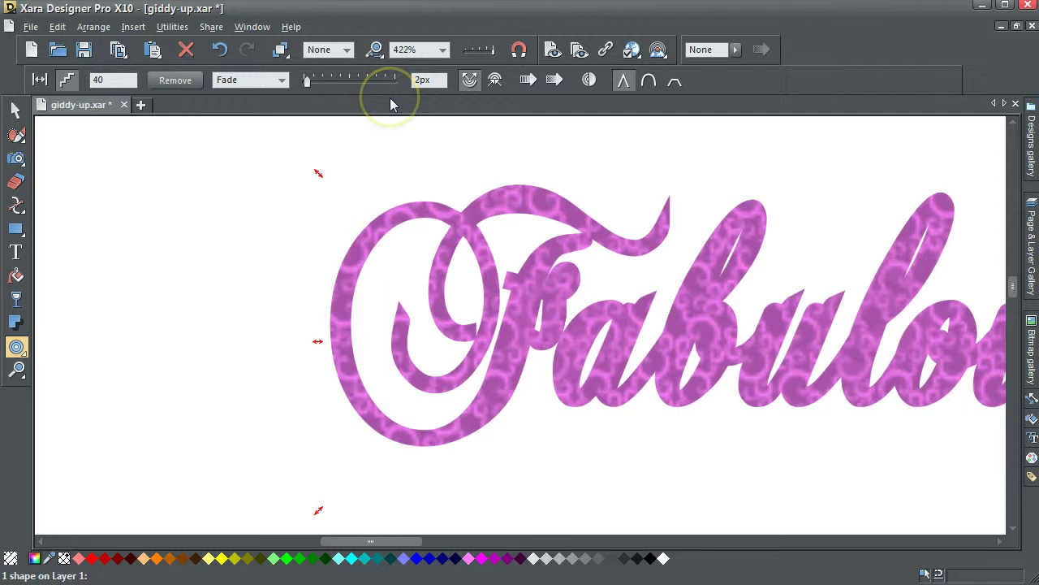
# Try moving the contoured lettering away from the plain lettering beneath it, and undo the move.
pyautogui.click(17, 110)
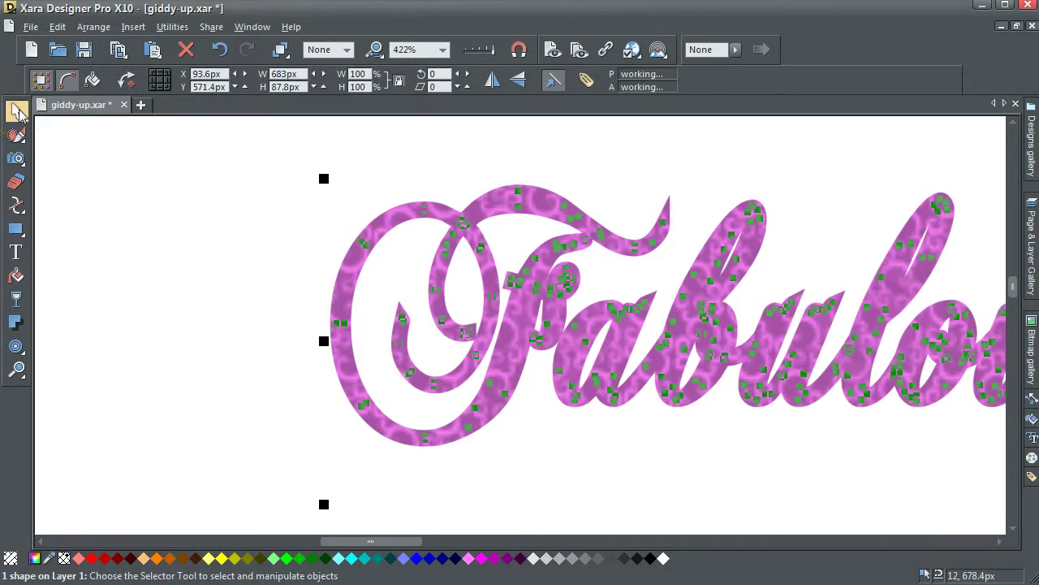
pyautogui.hotkey('ctrl', 'a')
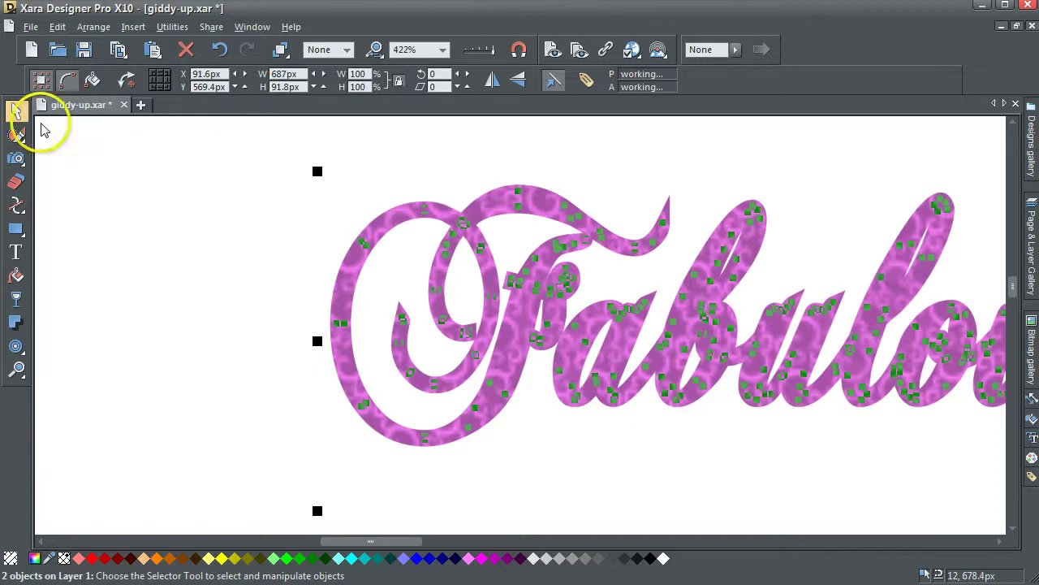
pyautogui.click(102, 248)
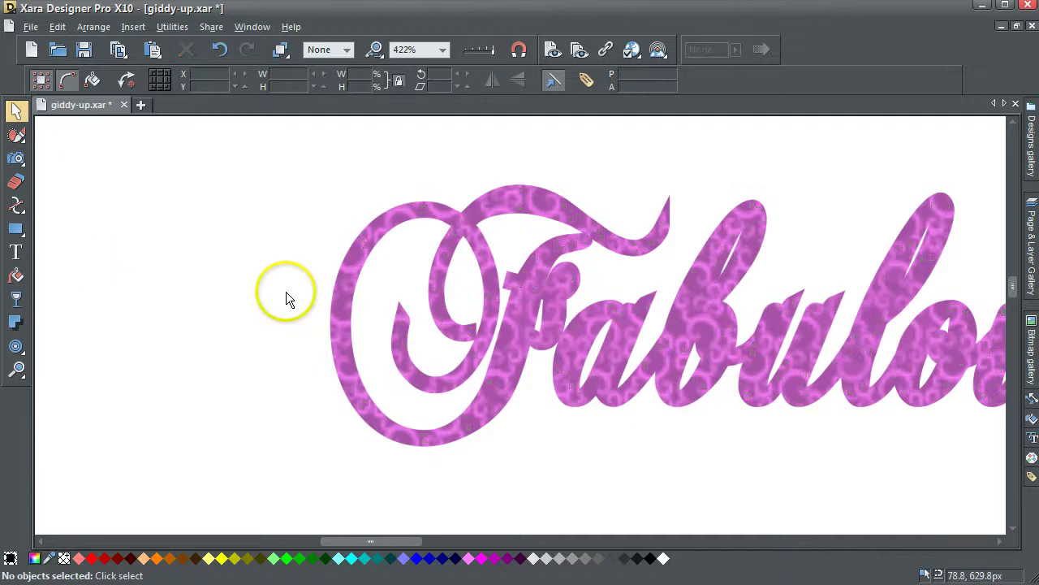
pyautogui.click(348, 260)
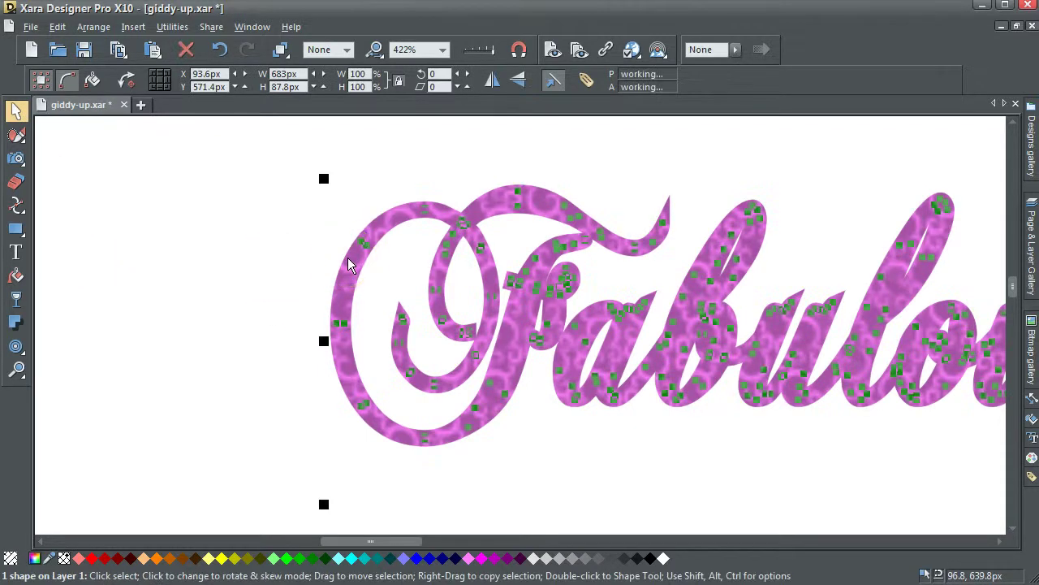
pyautogui.click(342, 258)
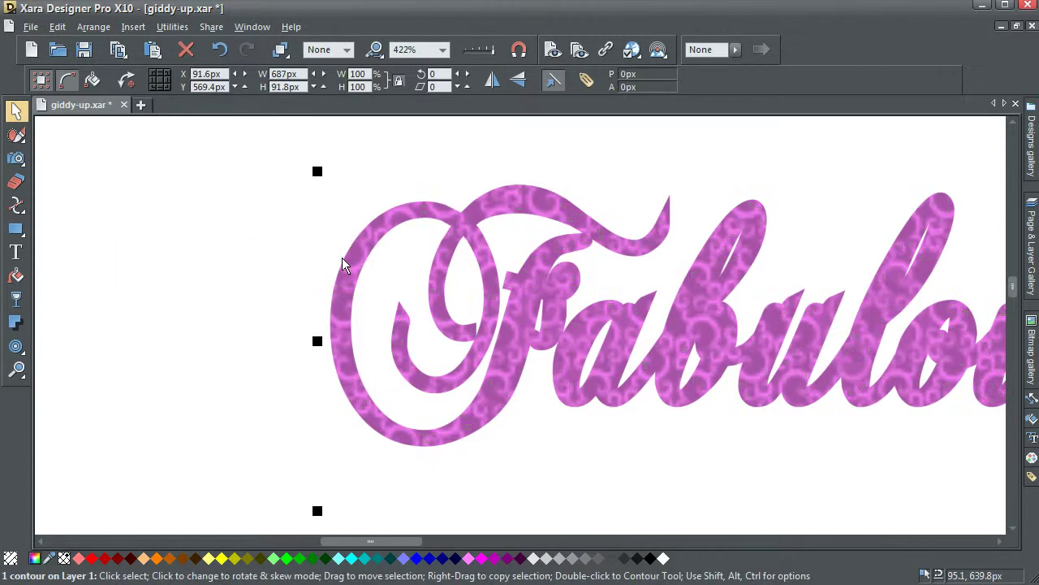
pyautogui.moveTo(342, 257); pyautogui.dragTo(271, 365)
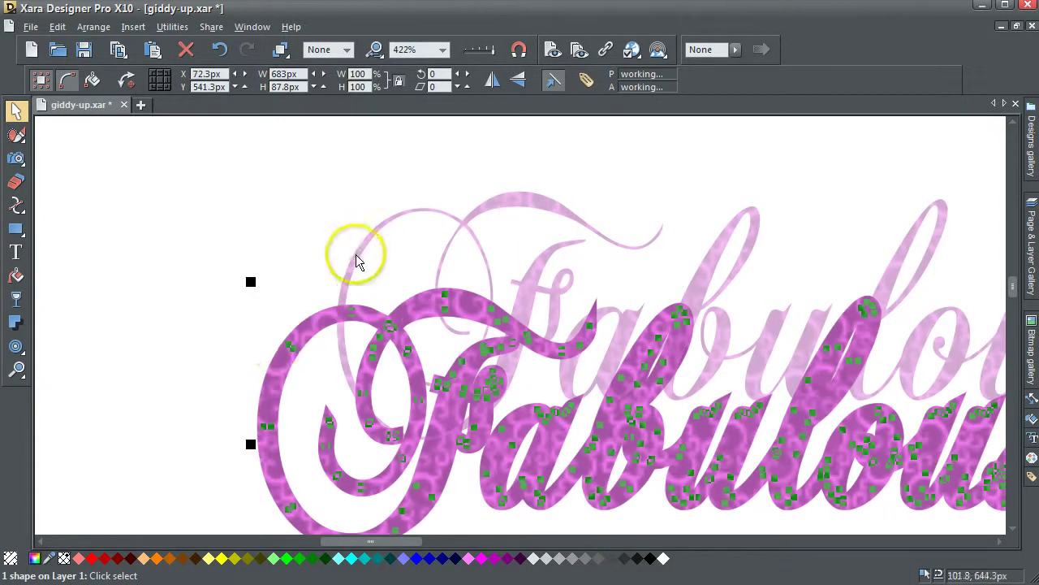
pyautogui.click(219, 49)
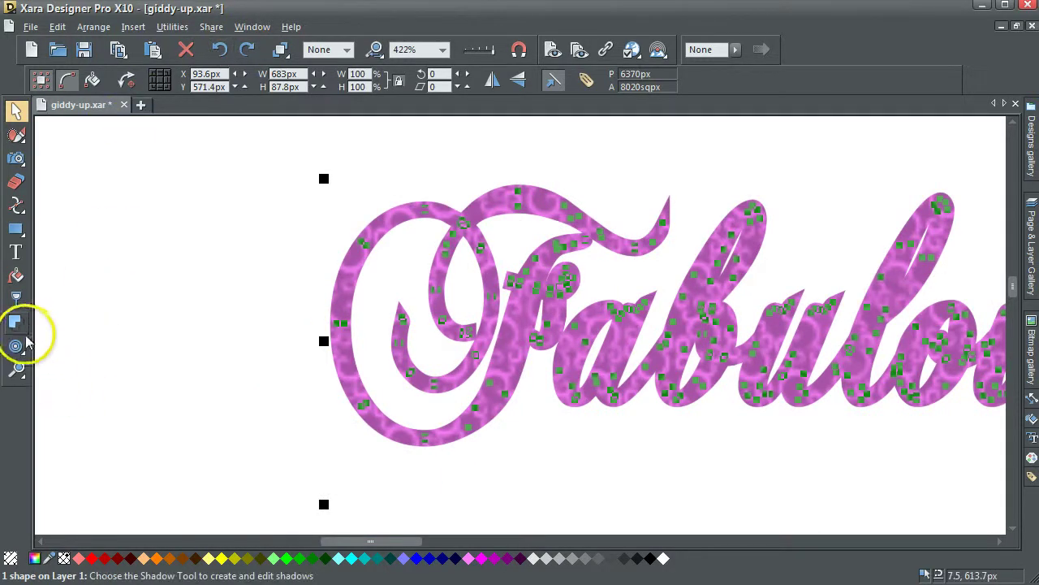
# Undo the contour on the lettering and redo it.
pyautogui.moveTo(17, 350)
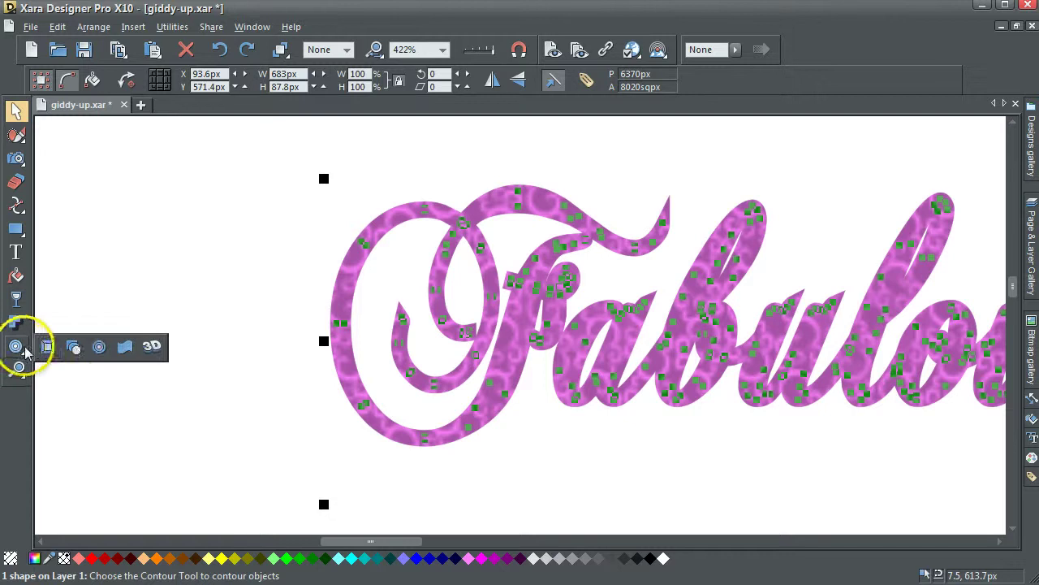
pyautogui.click(47, 347)
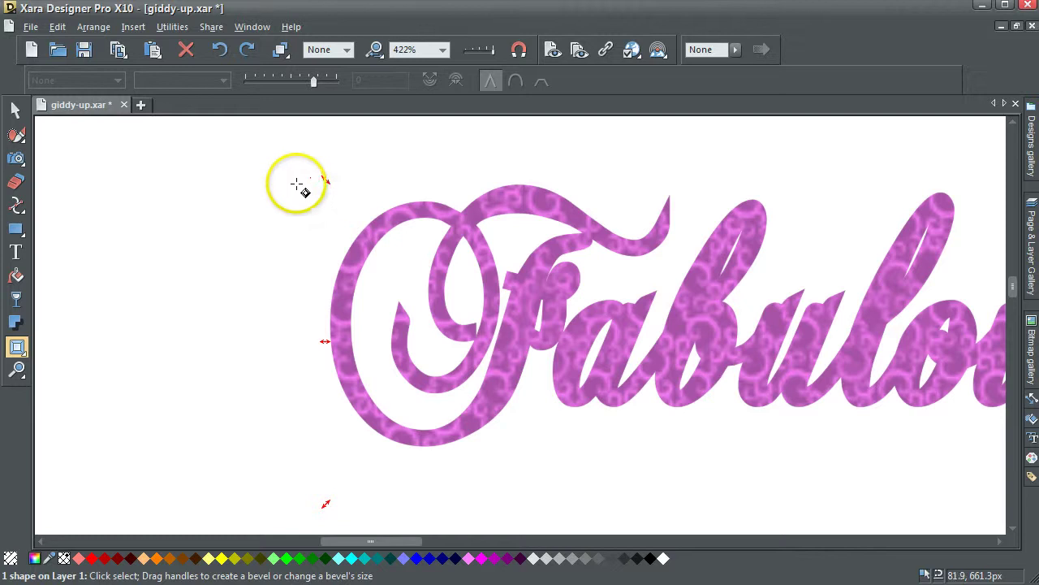
pyautogui.click(219, 50)
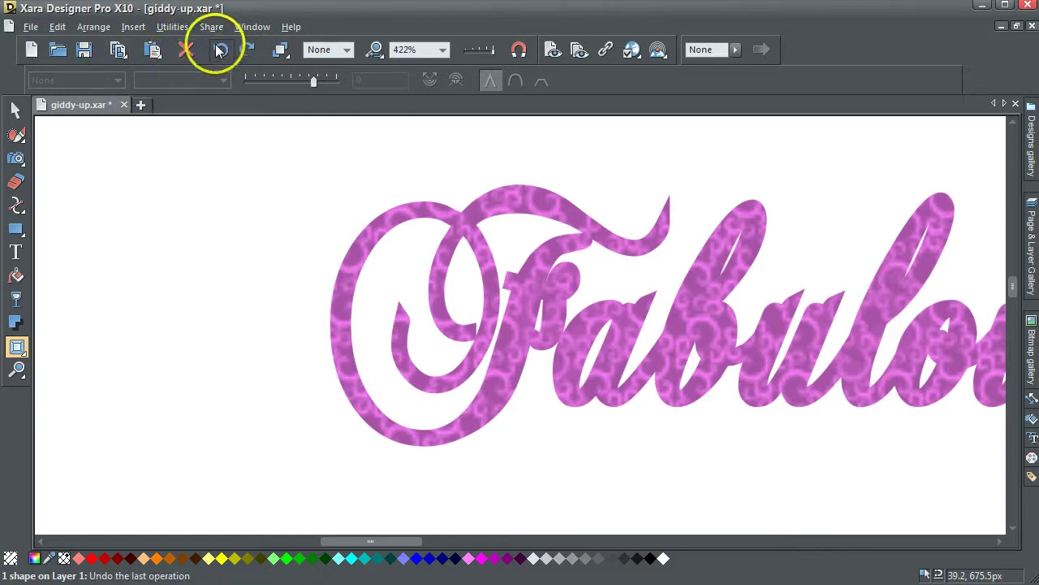
pyautogui.click(220, 50)
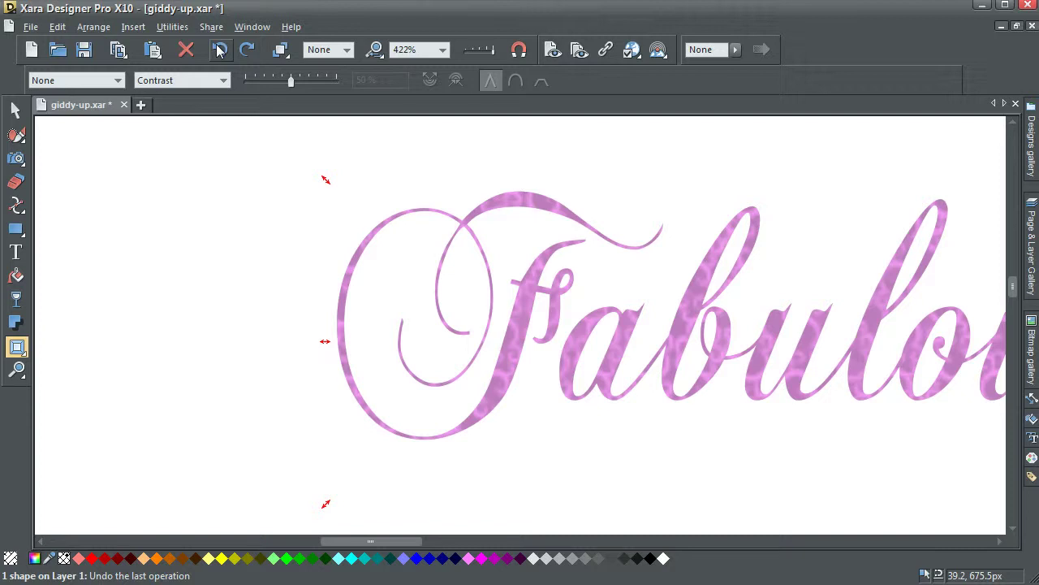
pyautogui.click(247, 50)
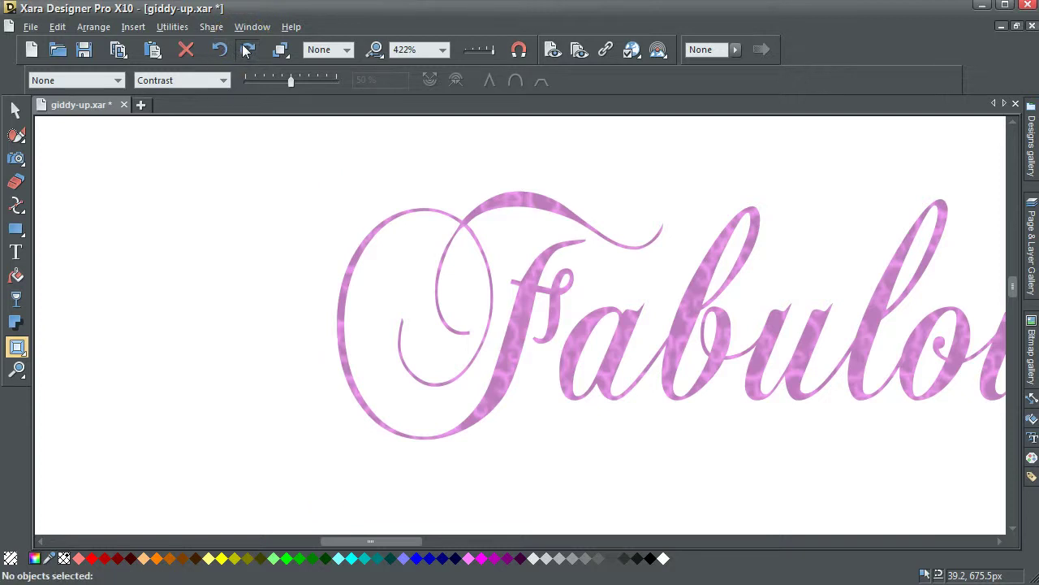
pyautogui.click(247, 51)
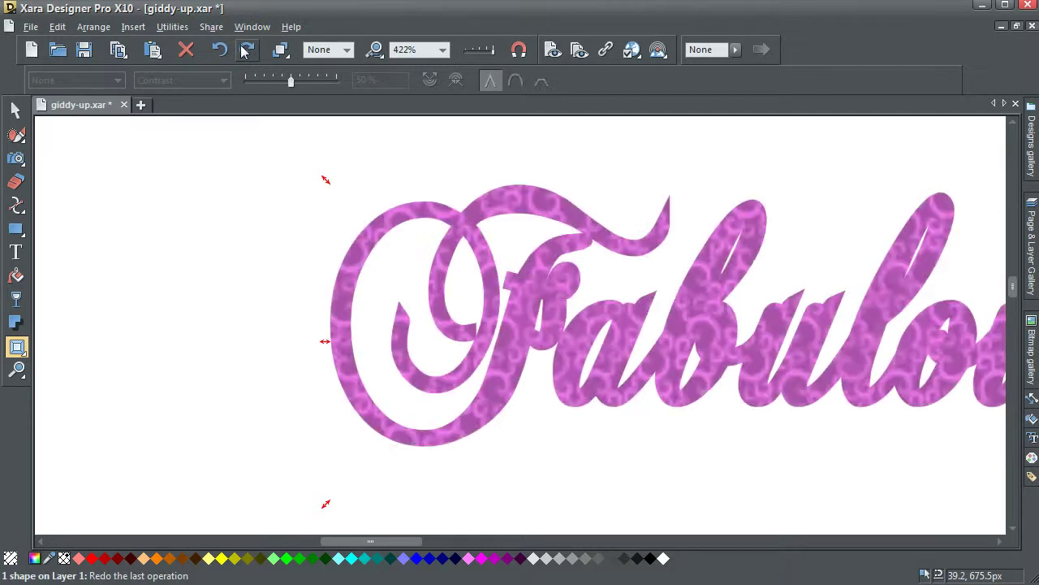
# Turn the lettering's 2 px contour into an extended path shape with the Contour Tool.
pyautogui.moveTo(17, 347)
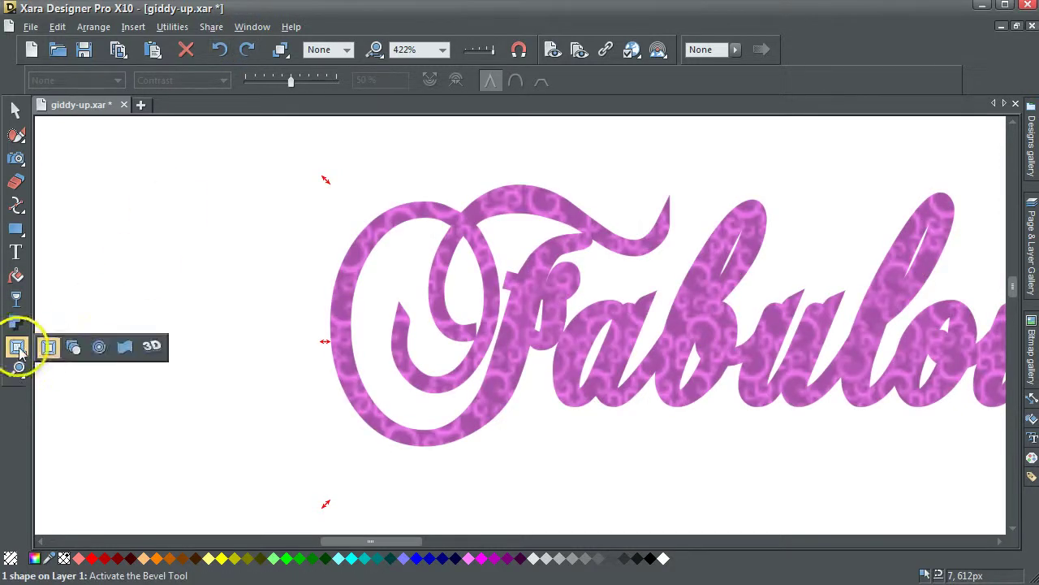
pyautogui.click(98, 347)
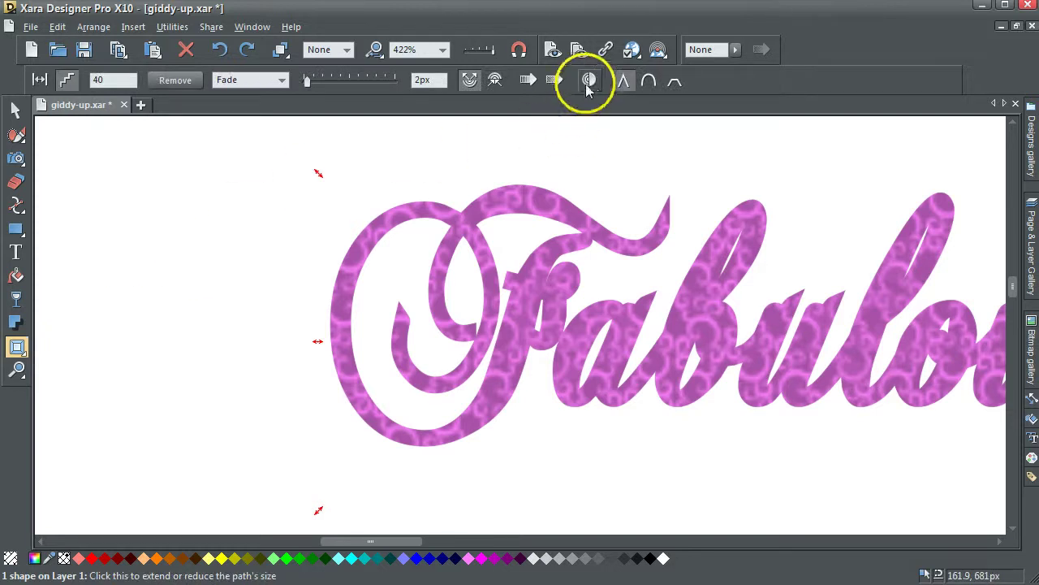
pyautogui.click(589, 81)
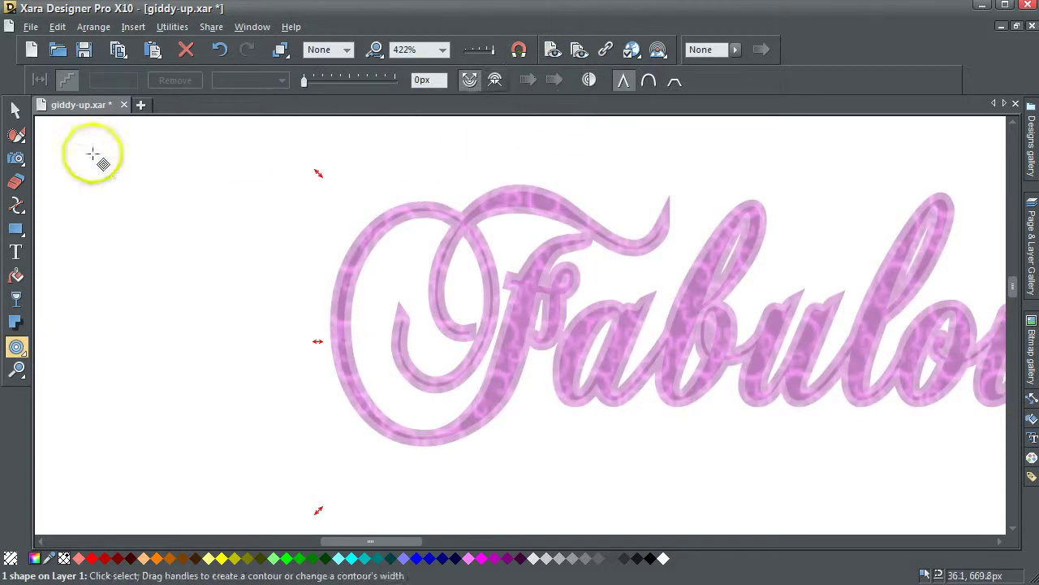
# Move the extended lettering shape off the original, select the thin original lettering, and undo the move.
pyautogui.click(16, 109)
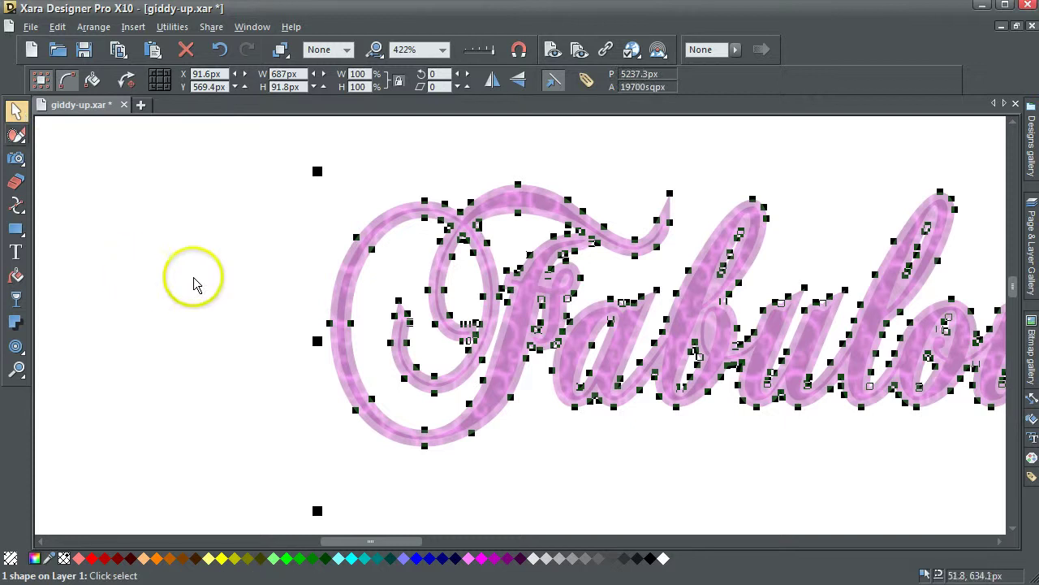
pyautogui.click(236, 233)
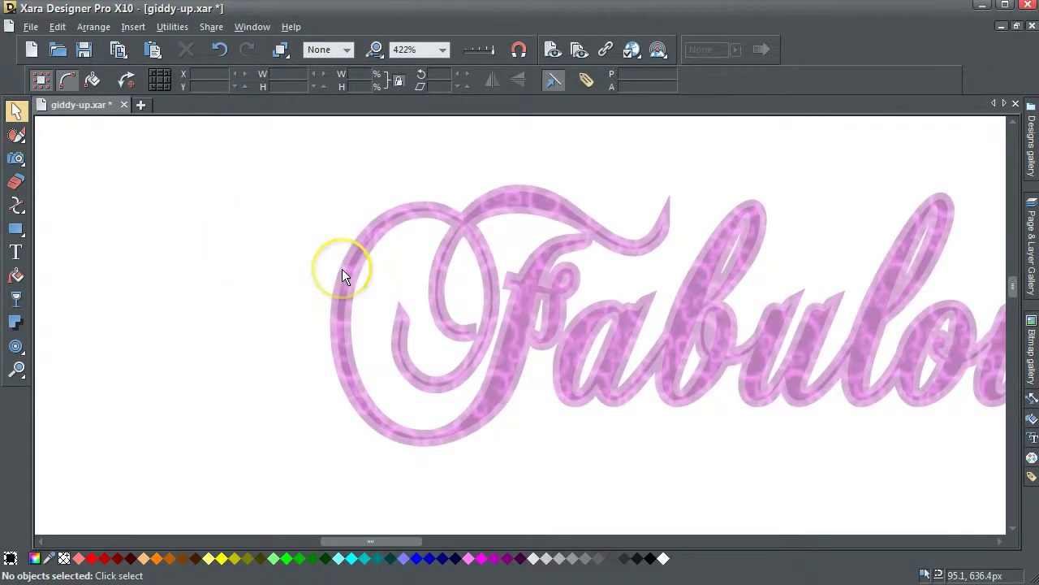
pyautogui.click(341, 271)
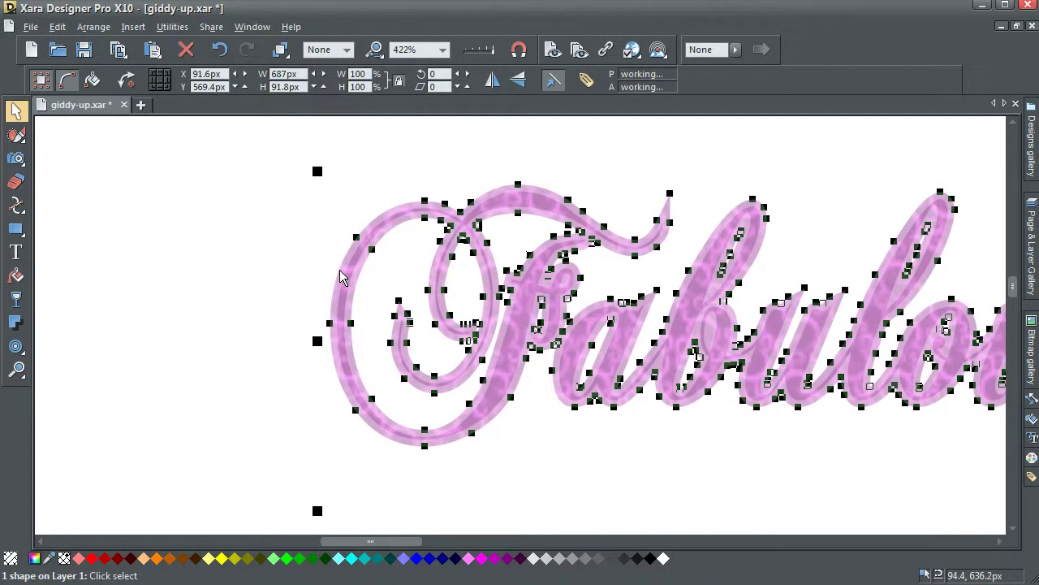
pyautogui.moveTo(340, 277); pyautogui.dragTo(285, 341)
pyautogui.click(369, 248)
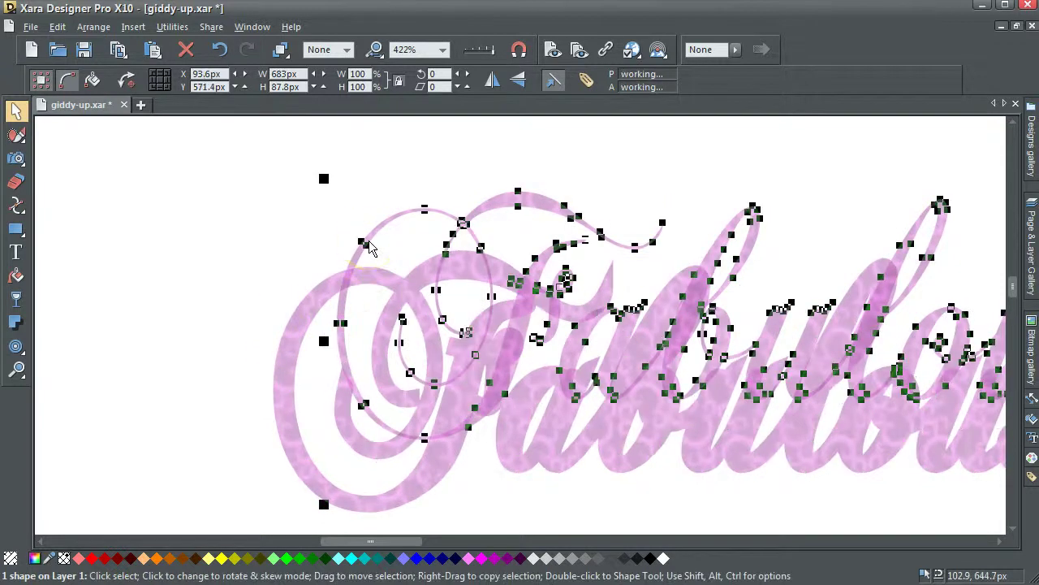
pyautogui.click(320, 179)
pyautogui.click(220, 50)
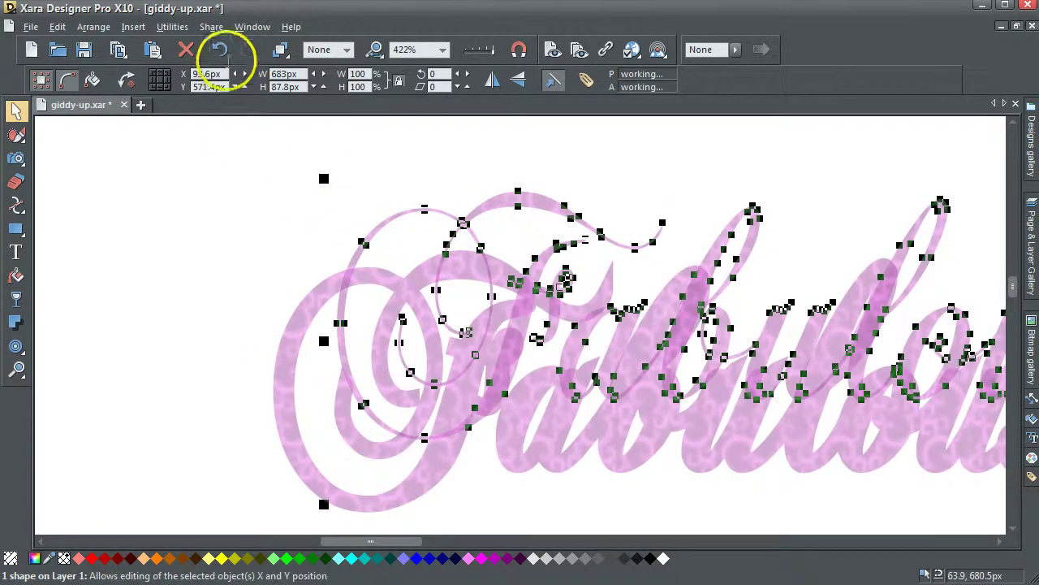
# Select the extended lettering shape on its own and give it a flat bevel with the Bevel Tool.
pyautogui.click(318, 297)
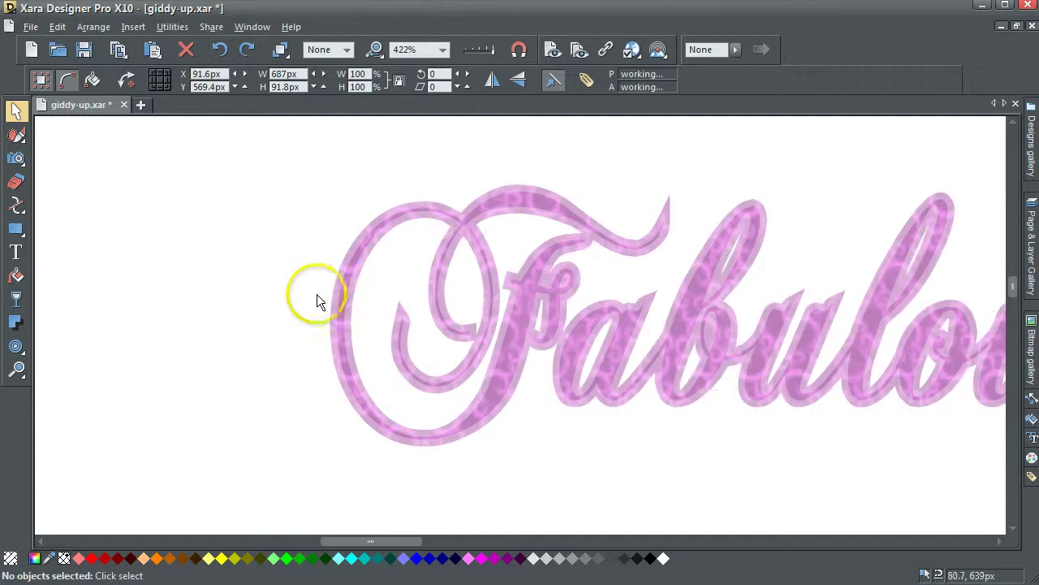
pyautogui.click(340, 280)
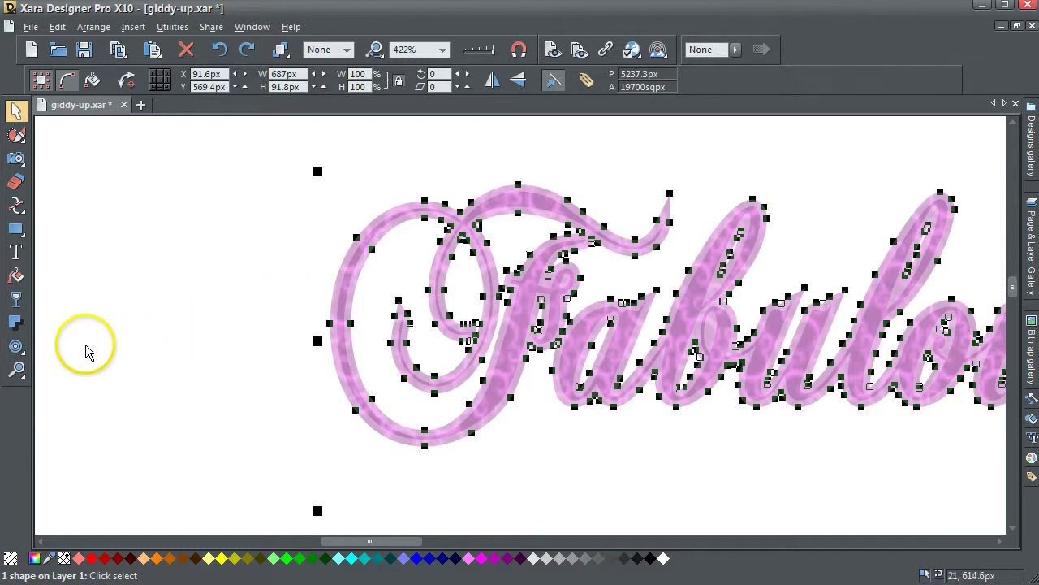
pyautogui.moveTo(16, 345)
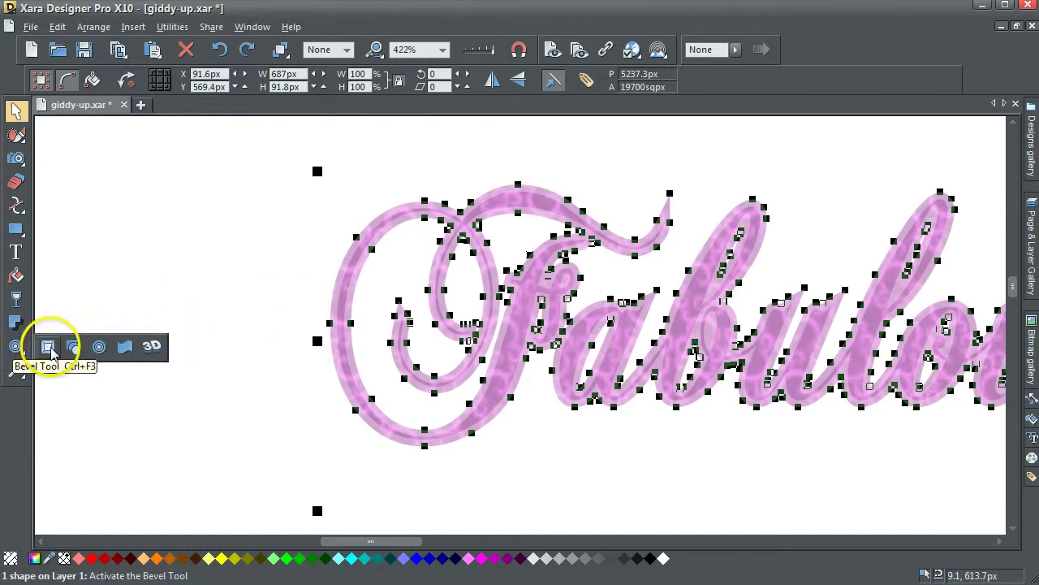
pyautogui.click(48, 347)
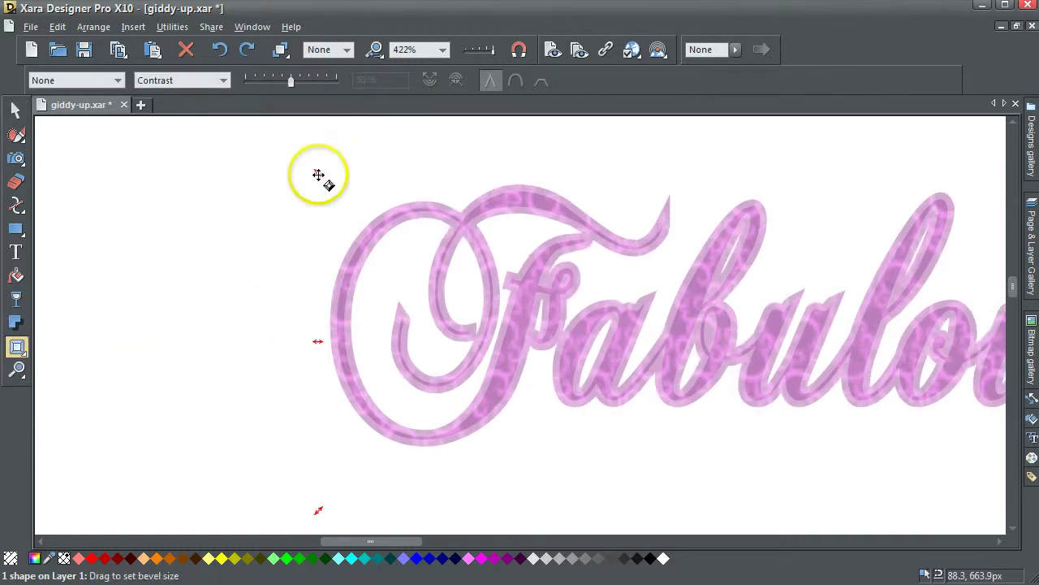
pyautogui.moveTo(320, 176); pyautogui.dragTo(332, 192)
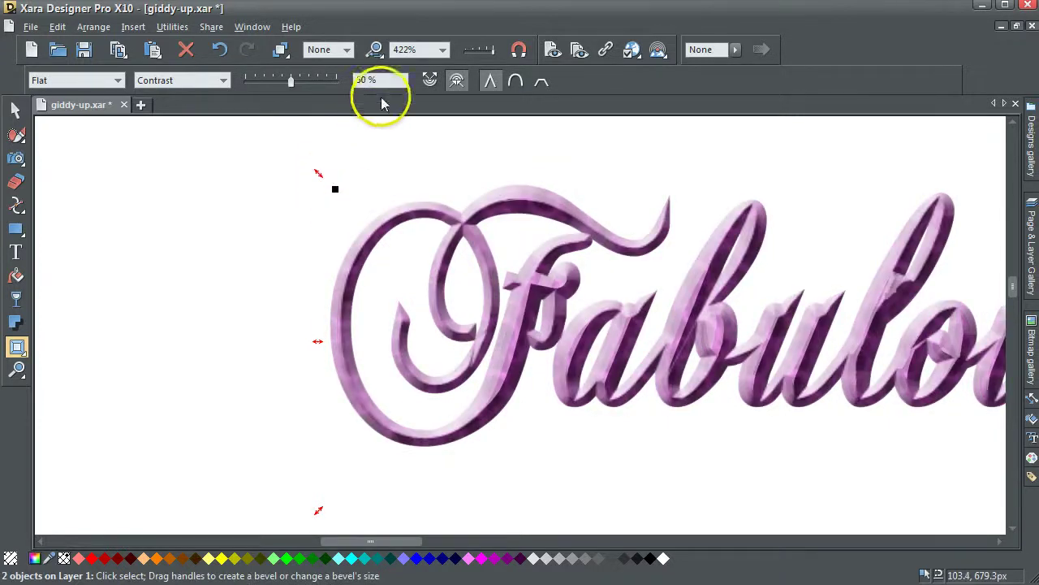
# Set the lettering's bevel size to 2 px and its join type to round.
pyautogui.click(223, 80)
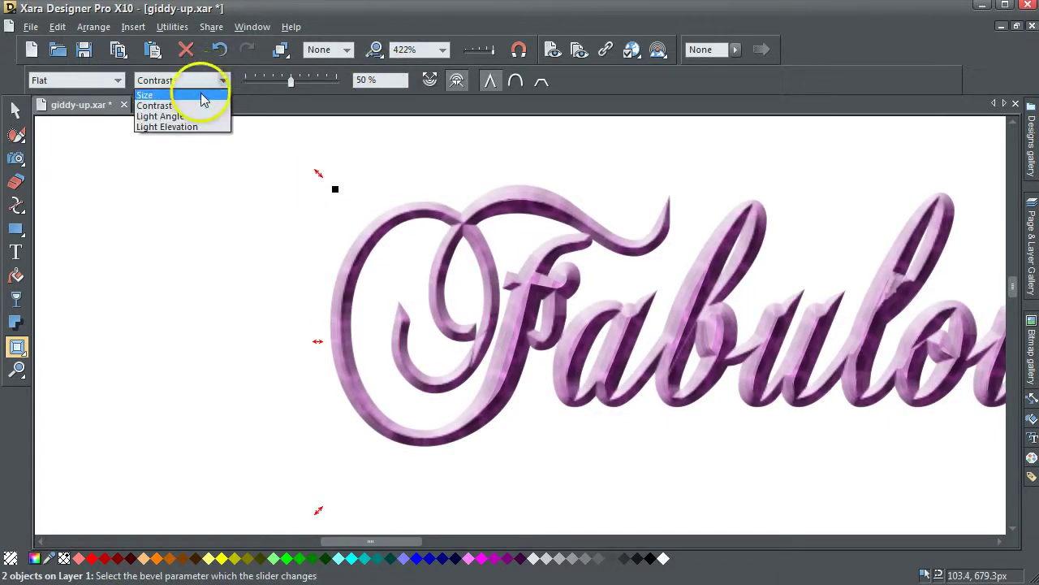
pyautogui.click(220, 94)
pyautogui.click(371, 80)
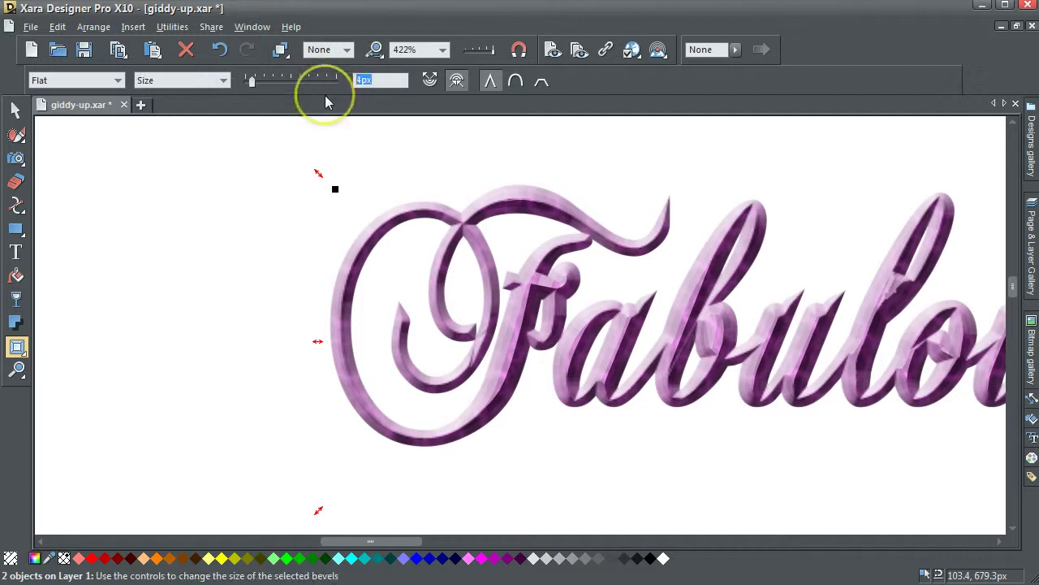
pyautogui.write('2')
pyautogui.press('Return')
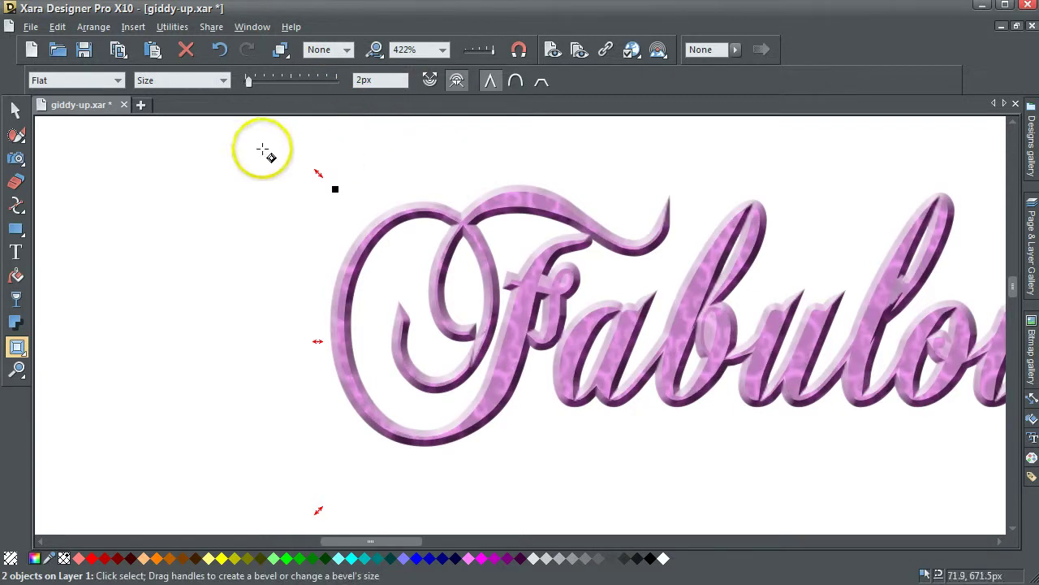
pyautogui.click(517, 84)
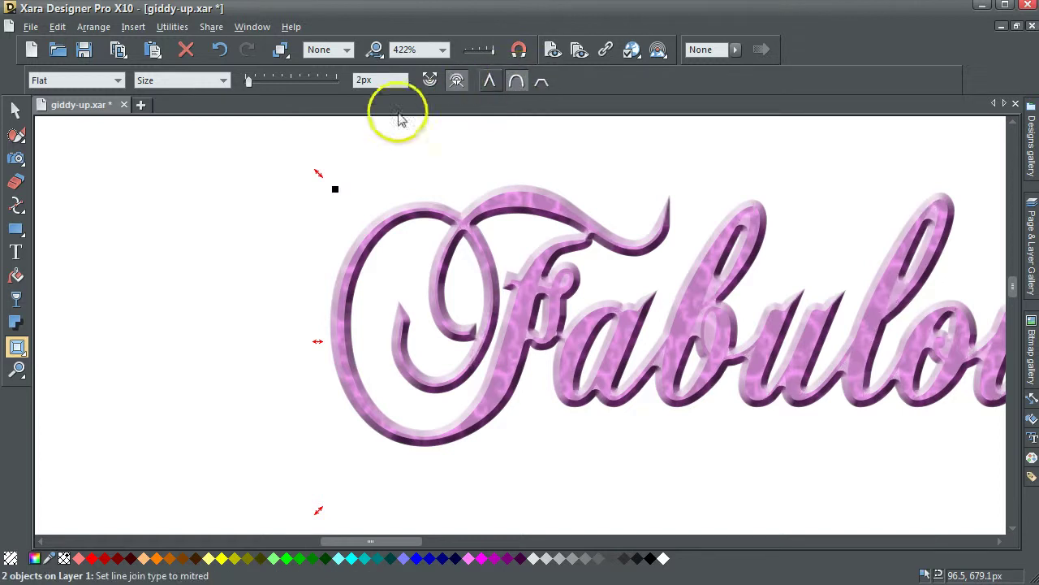
# Select only the bevel on the lettering and give it a flat Stained glass transparency of 44.5%.
pyautogui.click(15, 110)
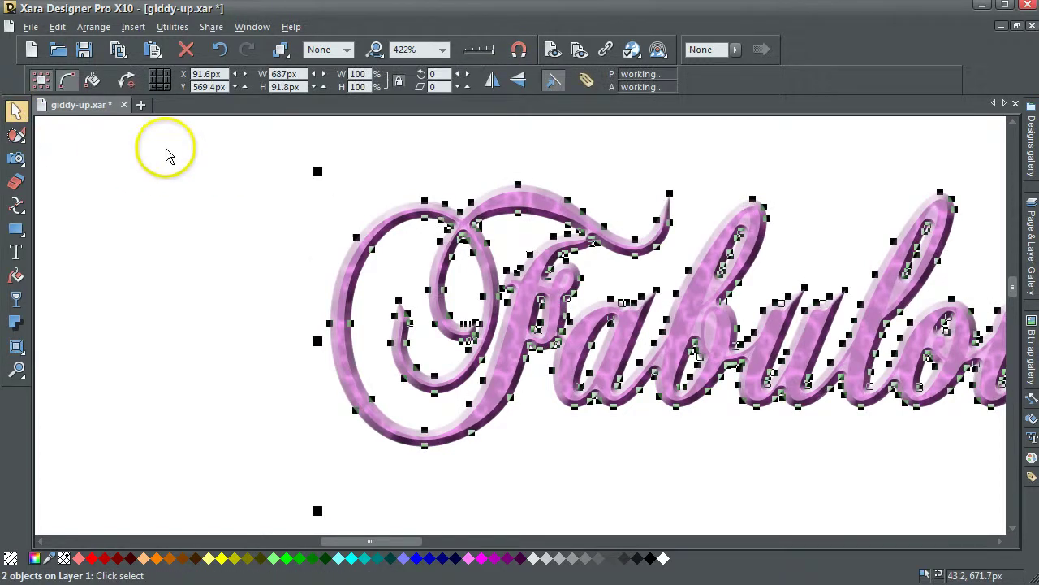
pyautogui.click(187, 171)
pyautogui.click(340, 271)
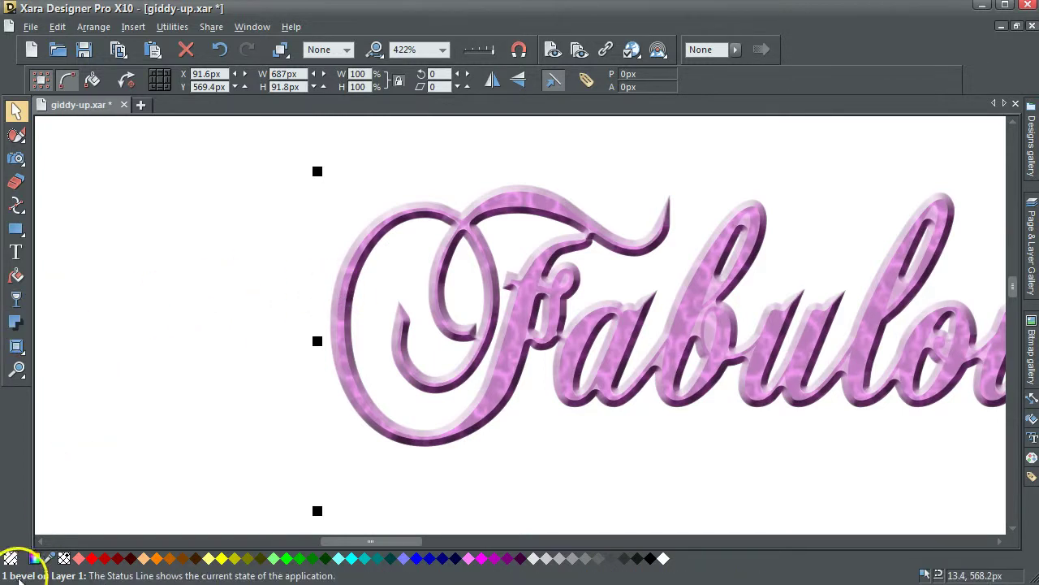
pyautogui.click(17, 348)
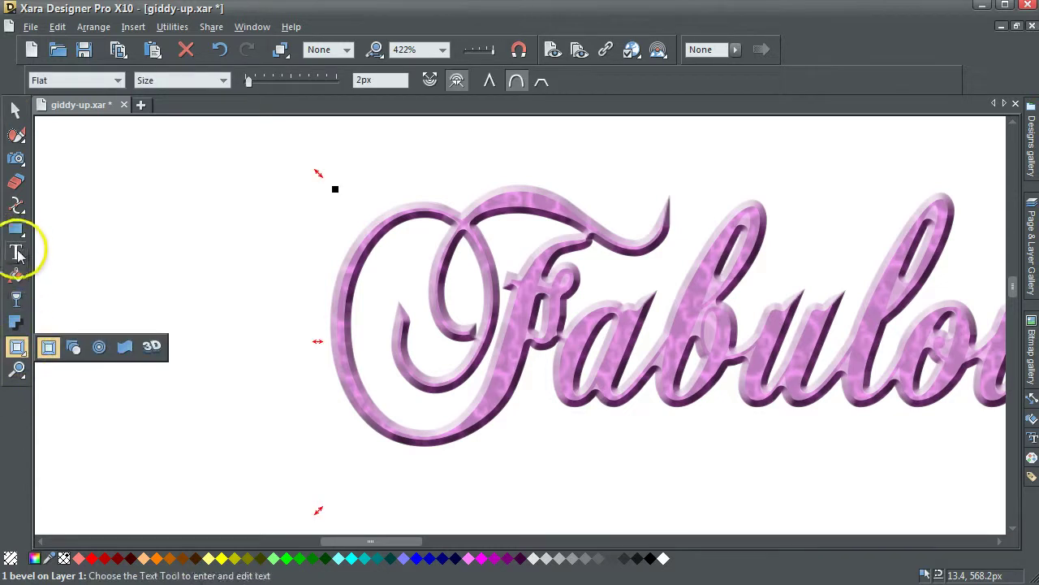
pyautogui.click(16, 301)
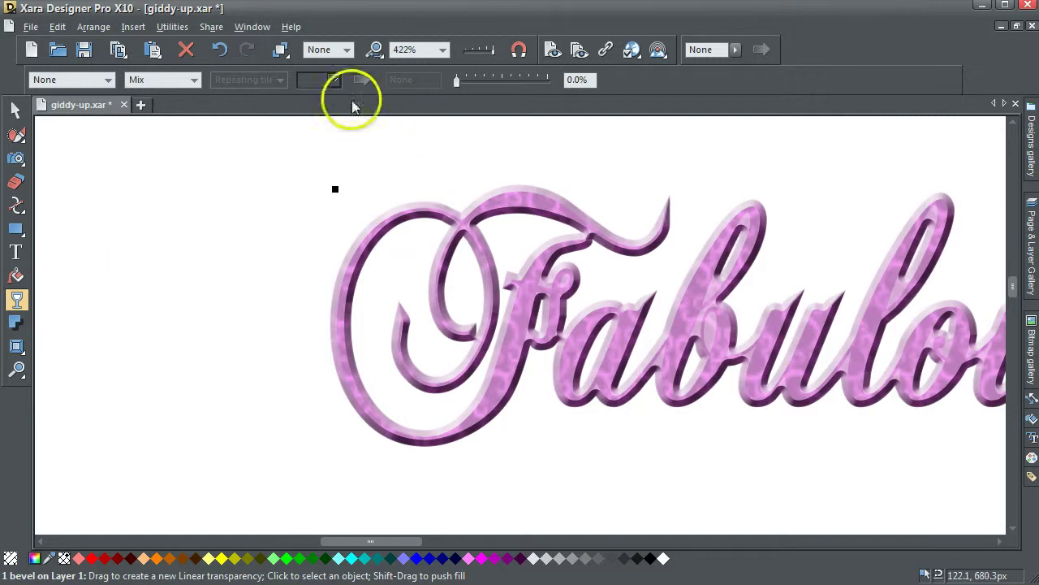
pyautogui.click(193, 79)
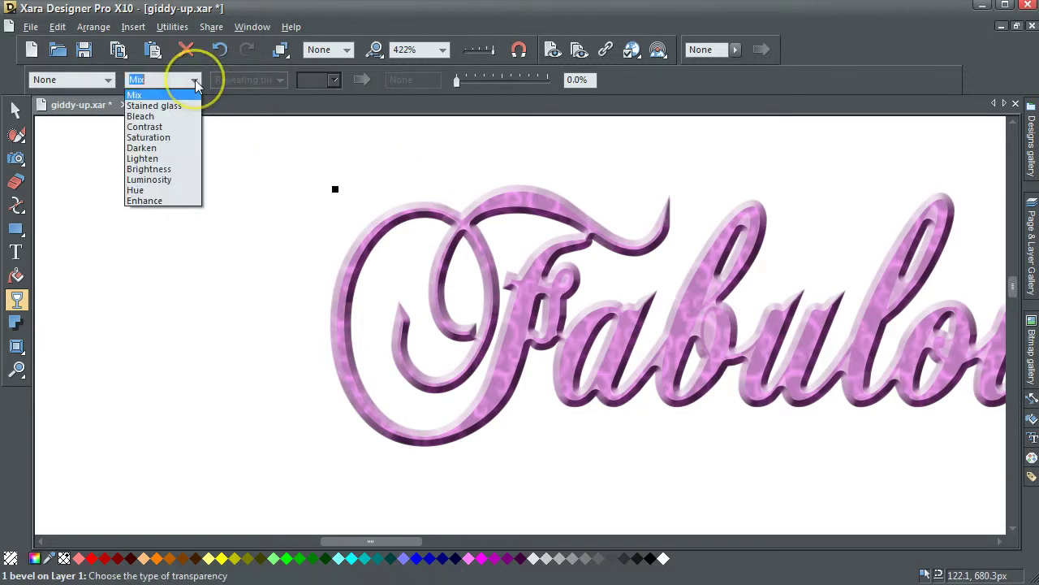
pyautogui.click(188, 107)
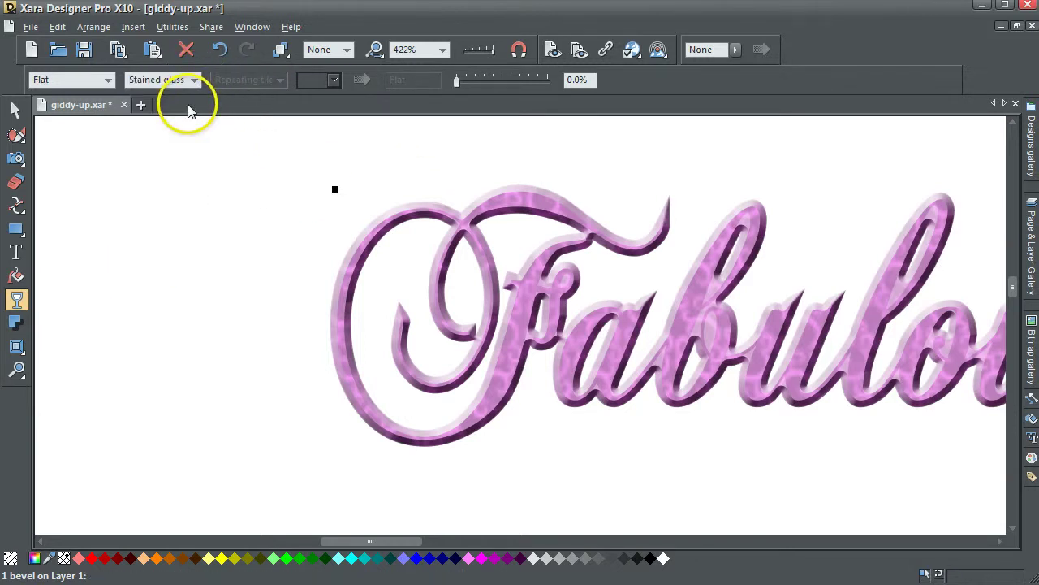
pyautogui.moveTo(457, 82); pyautogui.dragTo(498, 78)
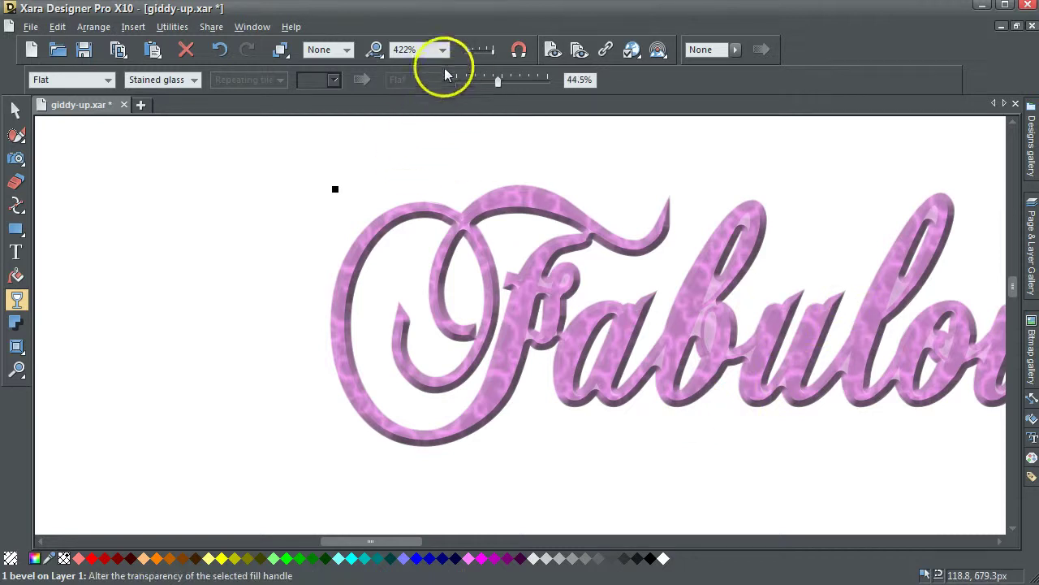
# Examine the bevelled lettering at 200% and 100% zoom with nothing selected.
pyautogui.click(376, 51)
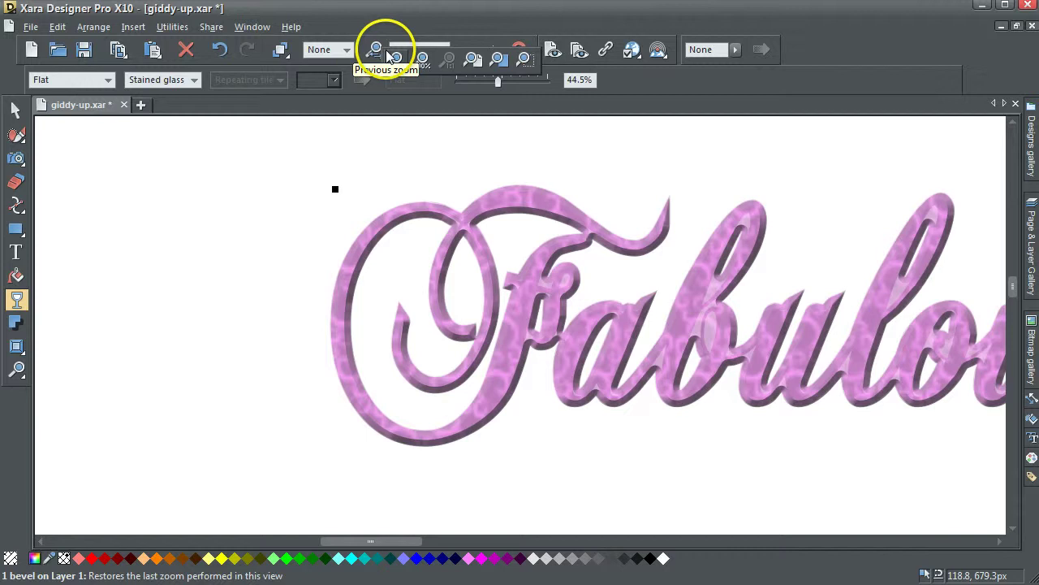
pyautogui.click(376, 51)
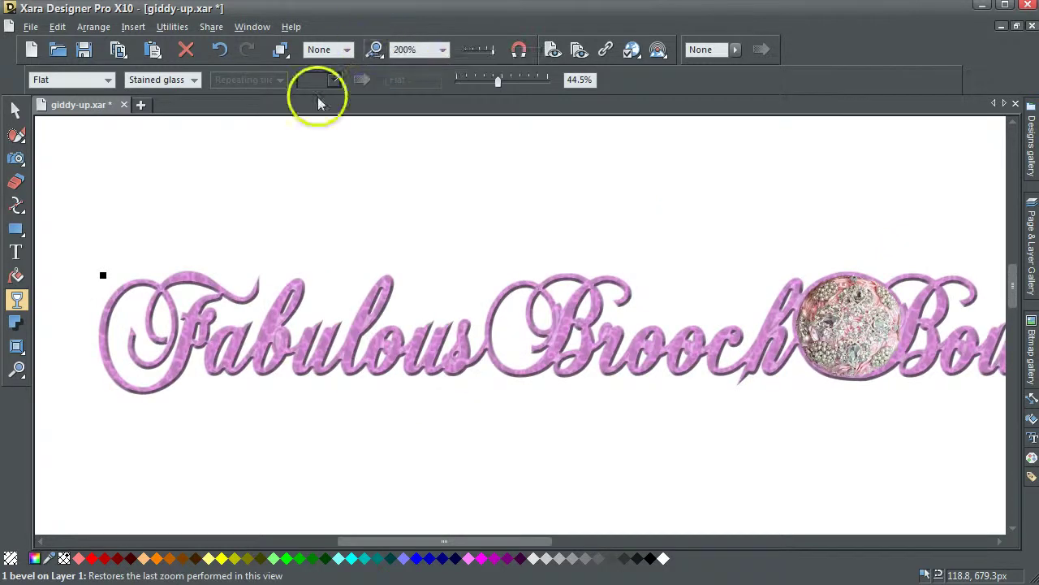
pyautogui.click(14, 112)
pyautogui.click(154, 164)
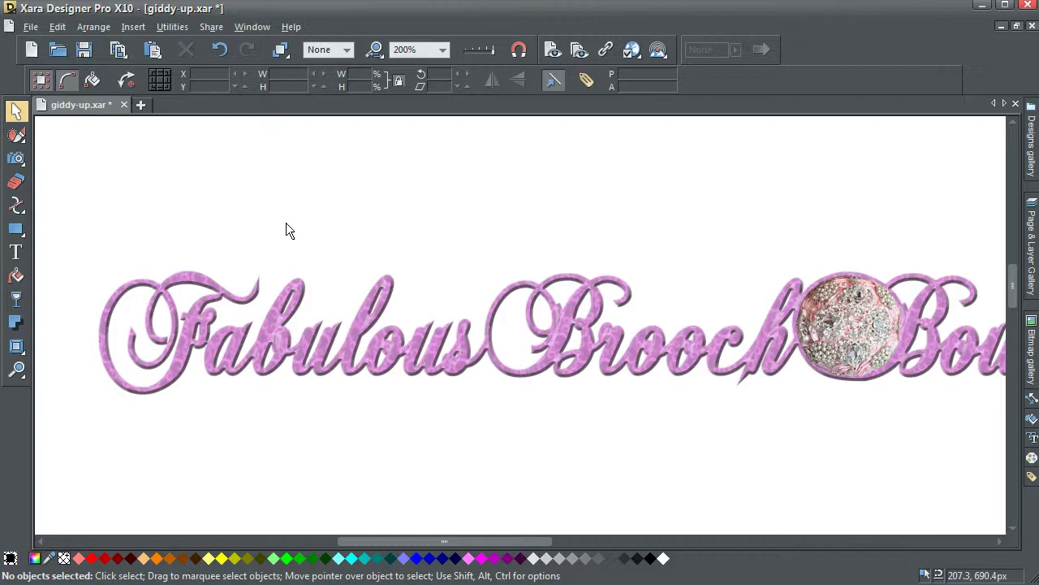
pyautogui.click(442, 49)
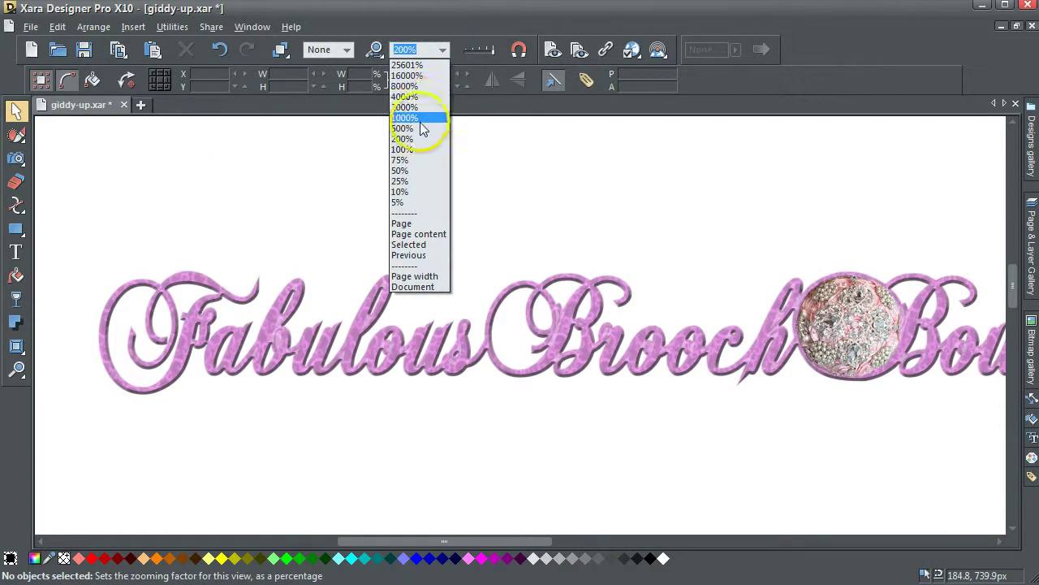
pyautogui.click(409, 150)
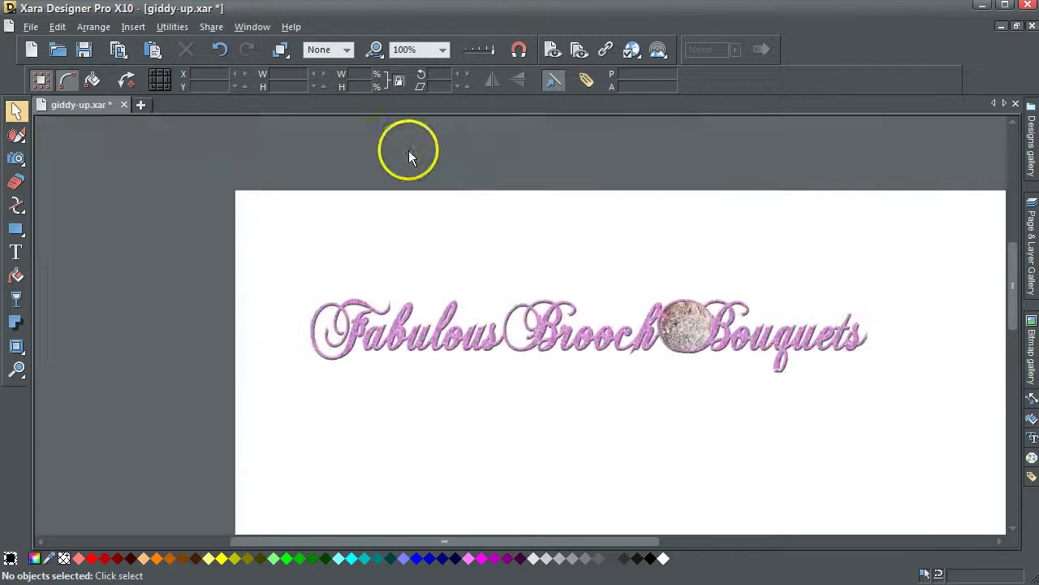
pyautogui.click(468, 167)
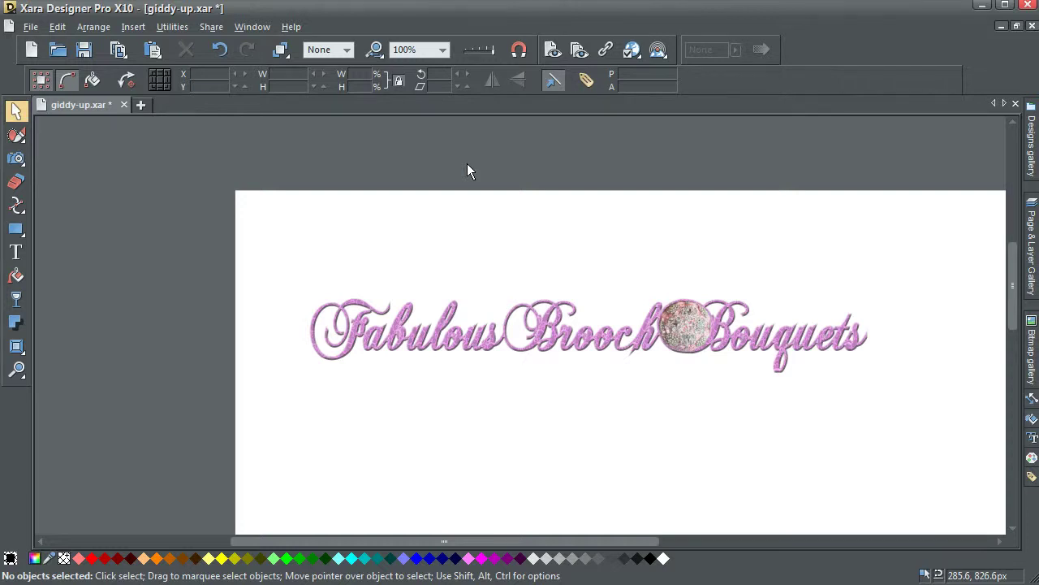
pyautogui.click(92, 28)
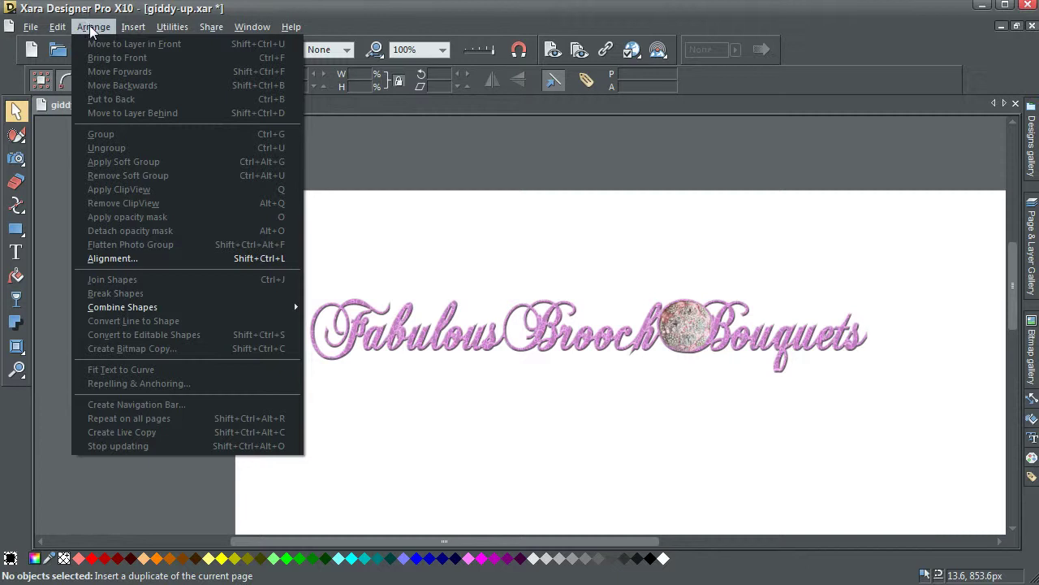
pyautogui.click(101, 61)
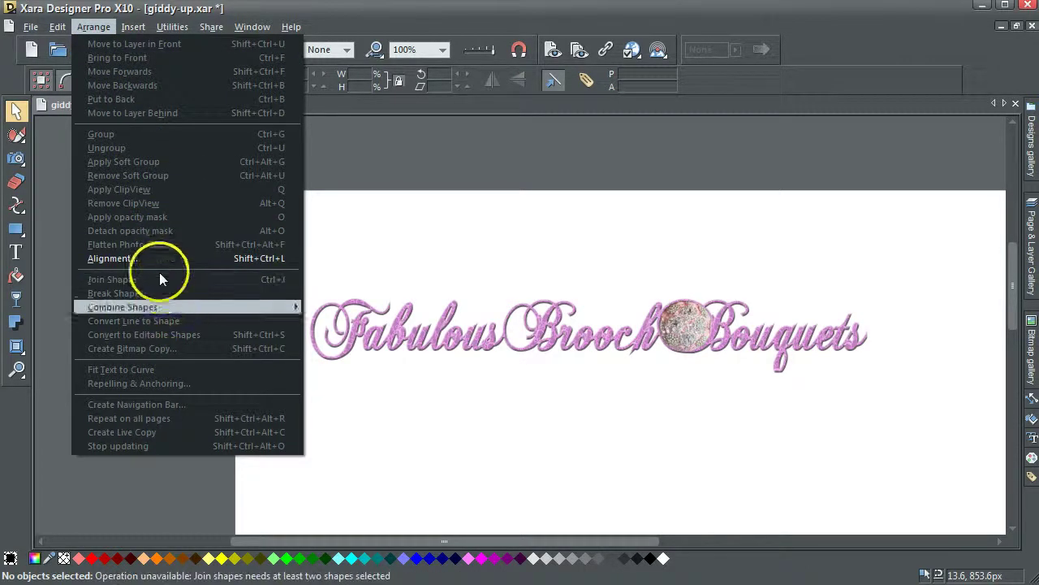
pyautogui.click(499, 172)
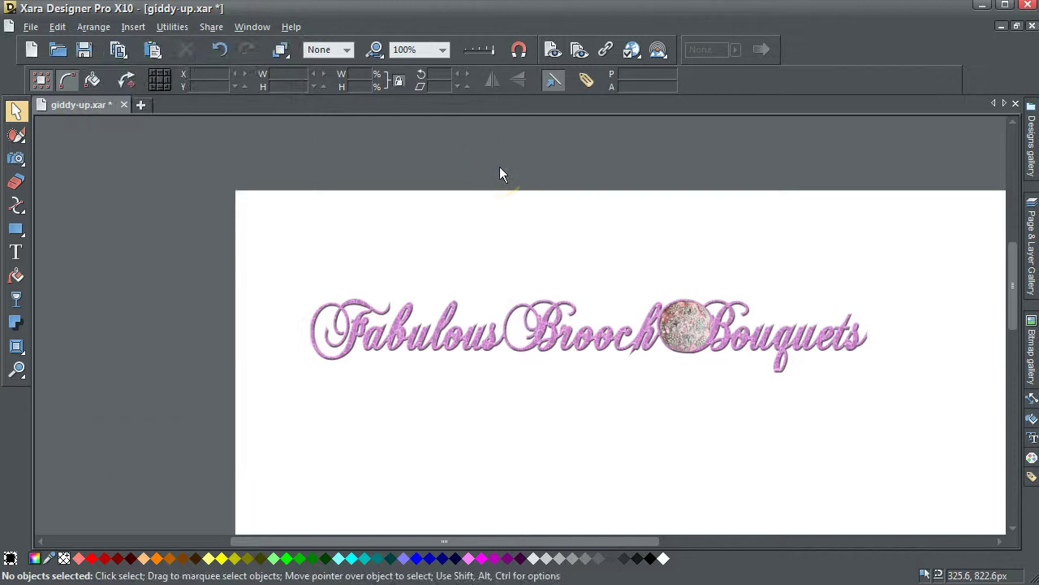